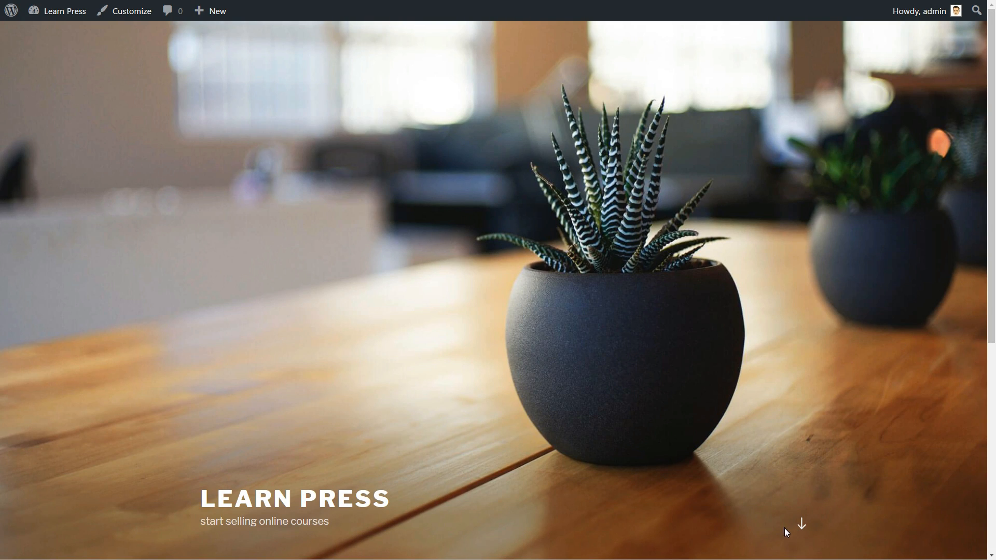
# View the site's posts on the front page, then go to the admin dashboard.
pyautogui.click(800, 530)
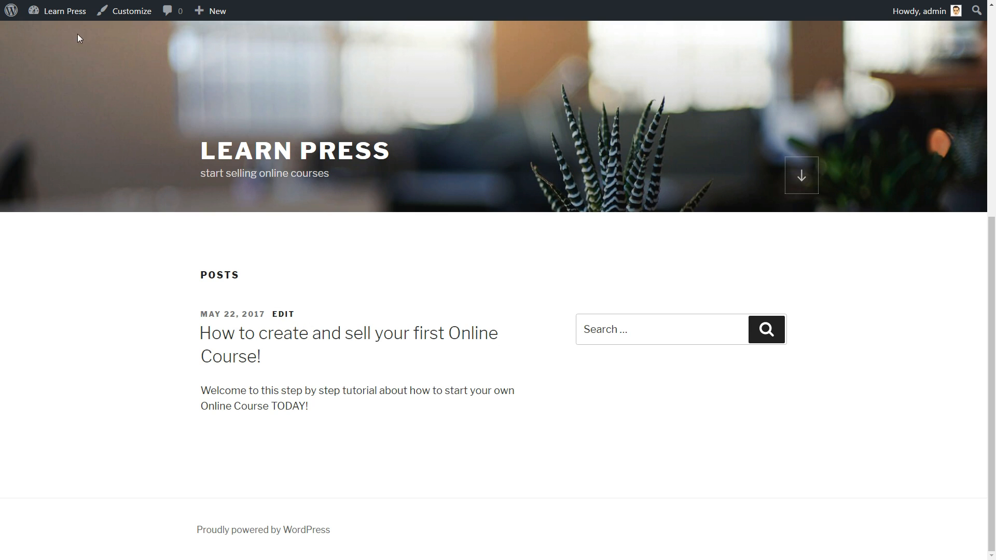
pyautogui.moveTo(63, 11)
pyautogui.click(60, 35)
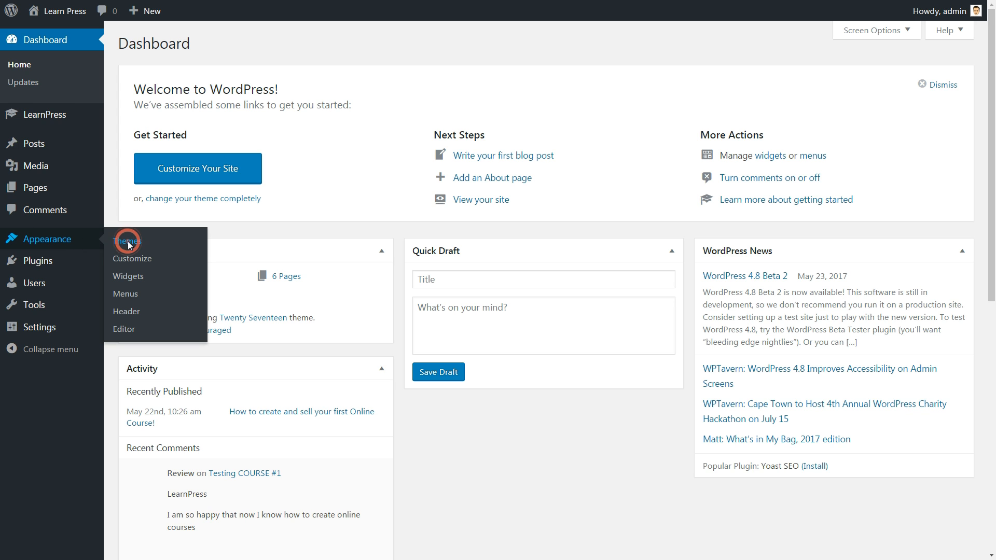
# Install the Zerif Lite theme from Appearance > Themes > Add New.
pyautogui.click(127, 241)
pyautogui.click(234, 44)
pyautogui.click(291, 308)
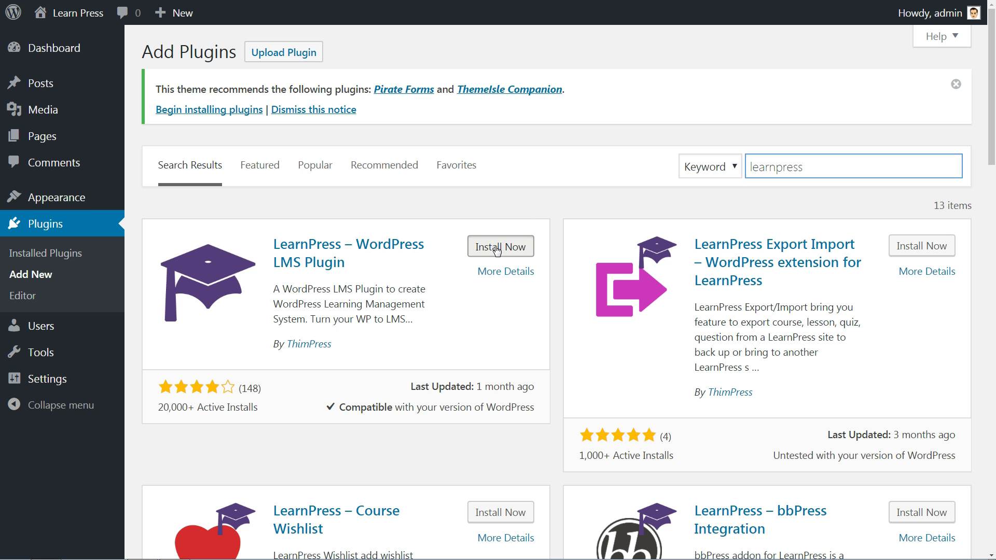
# Install and activate LearnPress plus the Course Wishlist and Course Review add-ons.
pyautogui.click(496, 246)
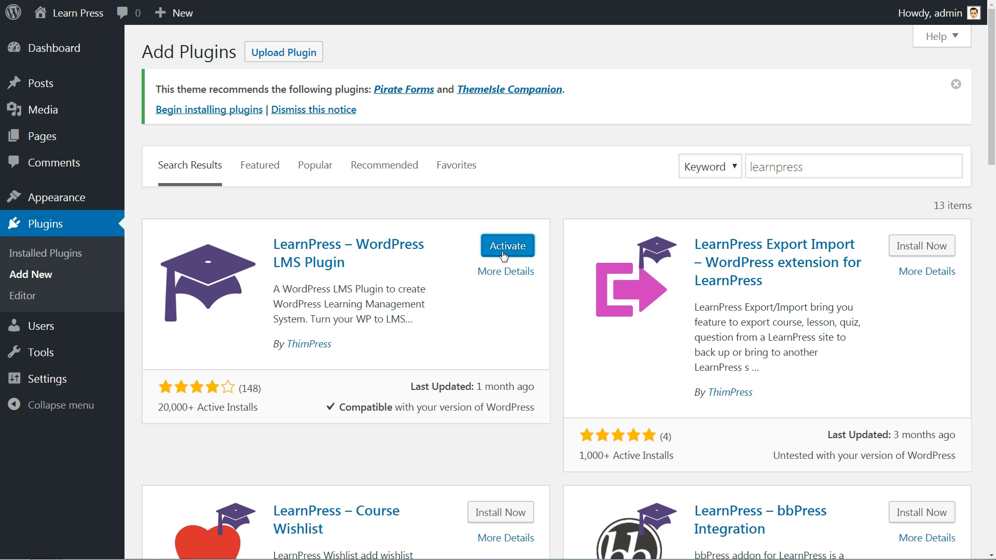
pyautogui.click(507, 246)
pyautogui.scroll(-5, 504, 297)
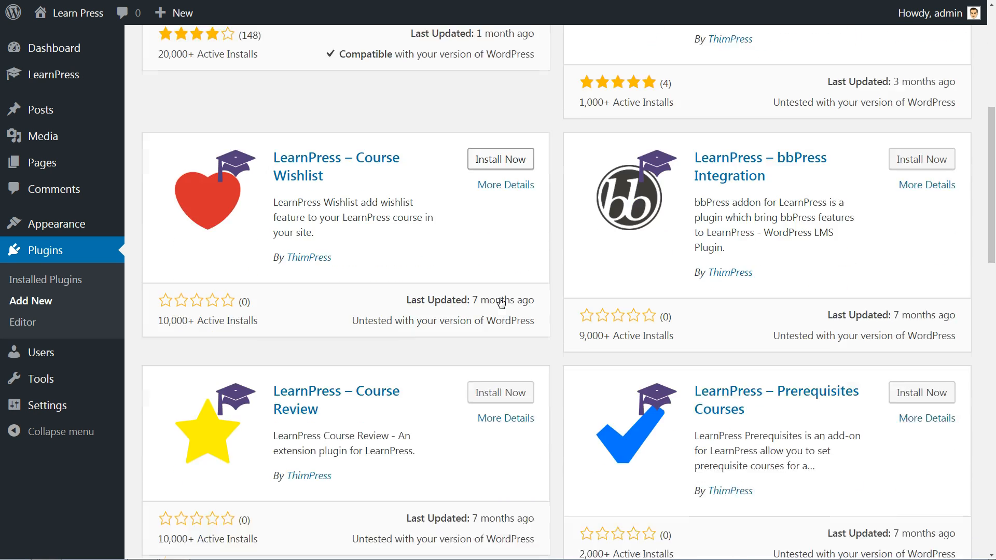
pyautogui.scroll(-1, 501, 303)
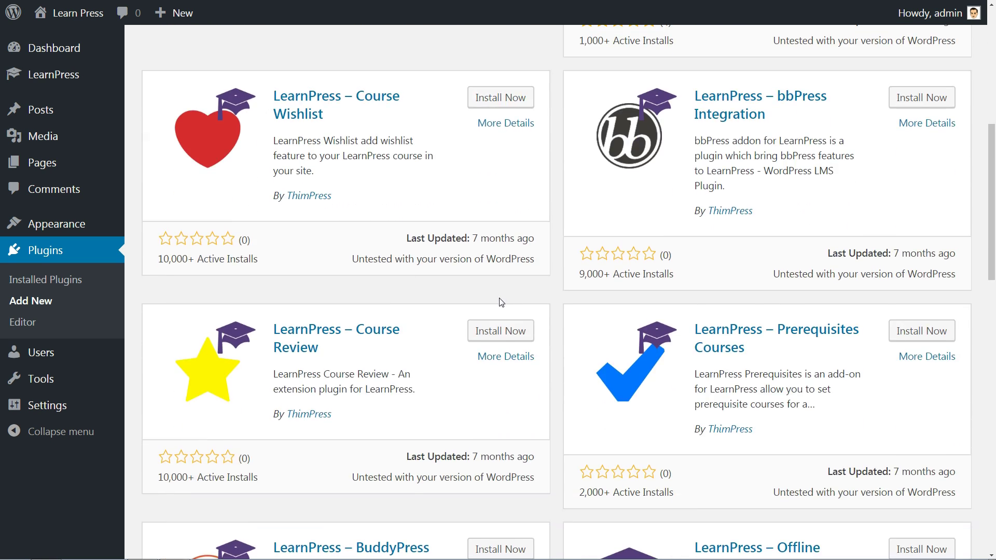
pyautogui.click(500, 97)
pyautogui.click(497, 332)
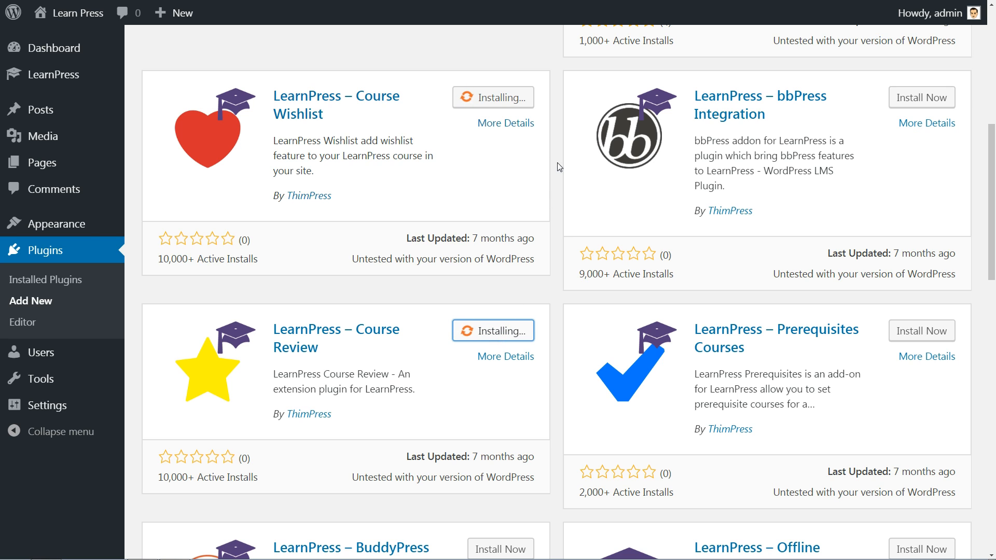
pyautogui.scroll(1, 864, 206)
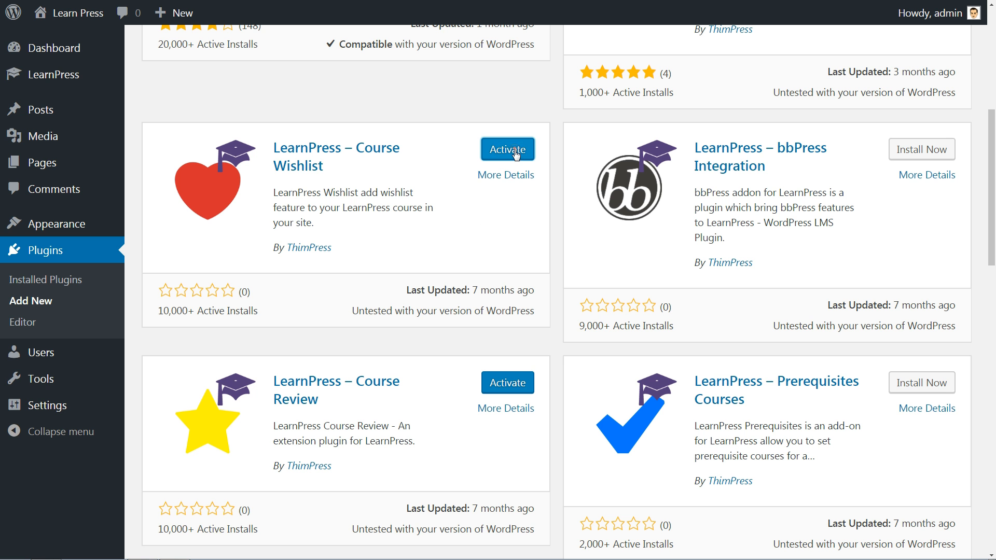
pyautogui.click(509, 381)
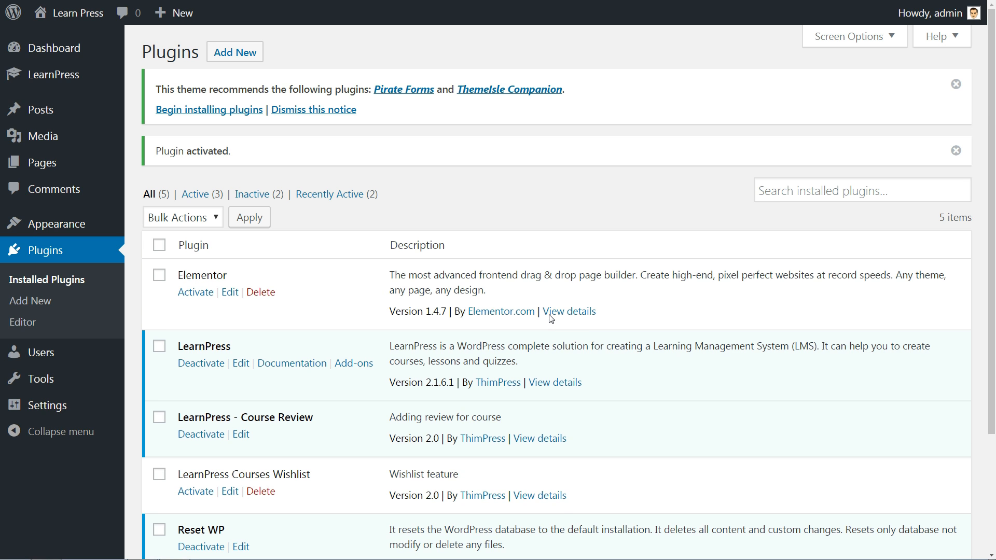
pyautogui.scroll(-1, 536, 315)
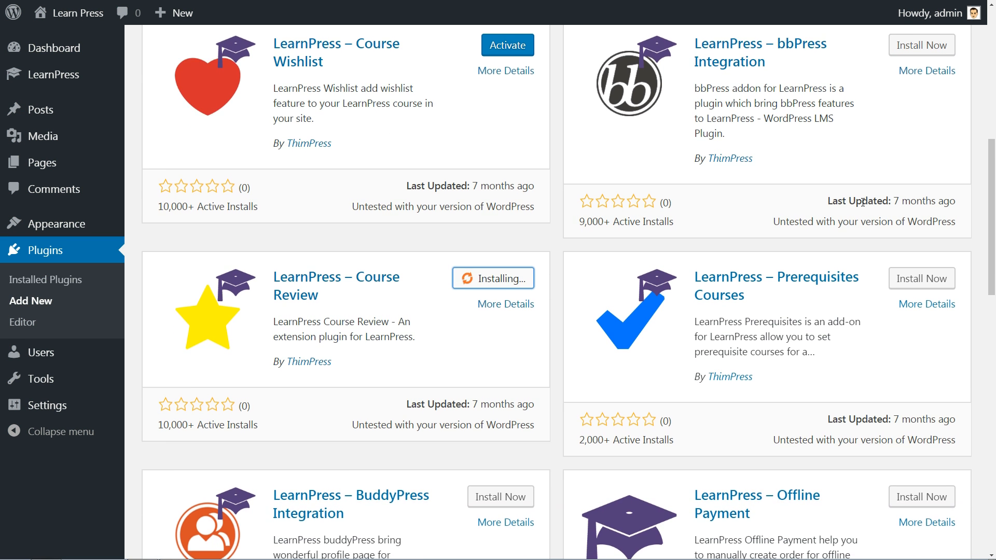
pyautogui.scroll(-2, 863, 207)
pyautogui.scroll(-2, 847, 233)
pyautogui.scroll(-2, 700, 272)
pyautogui.scroll(-1, 545, 296)
pyautogui.scroll(3, 501, 300)
pyautogui.scroll(2, 502, 299)
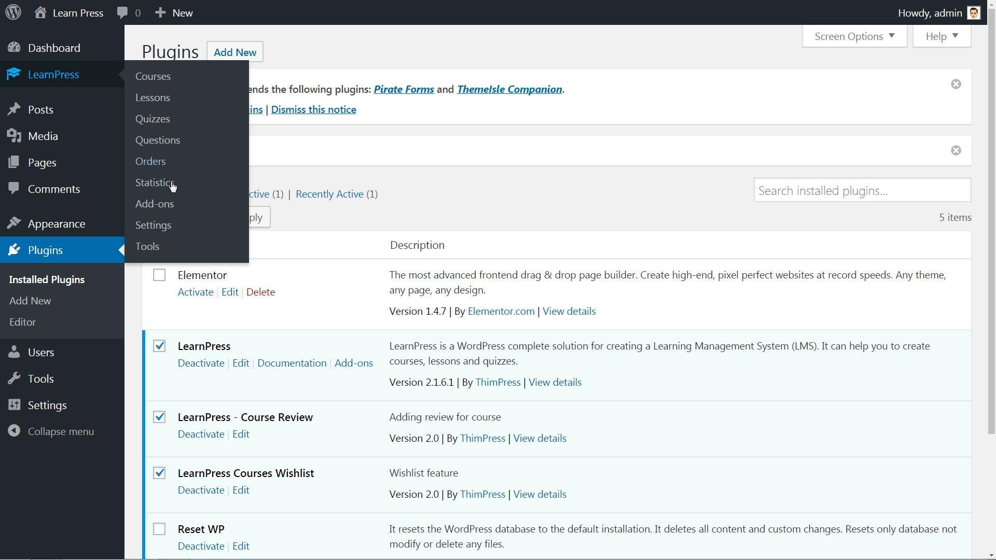
# Review LearnPress General settings: currencies list and instructor registration left on.
pyautogui.click(161, 227)
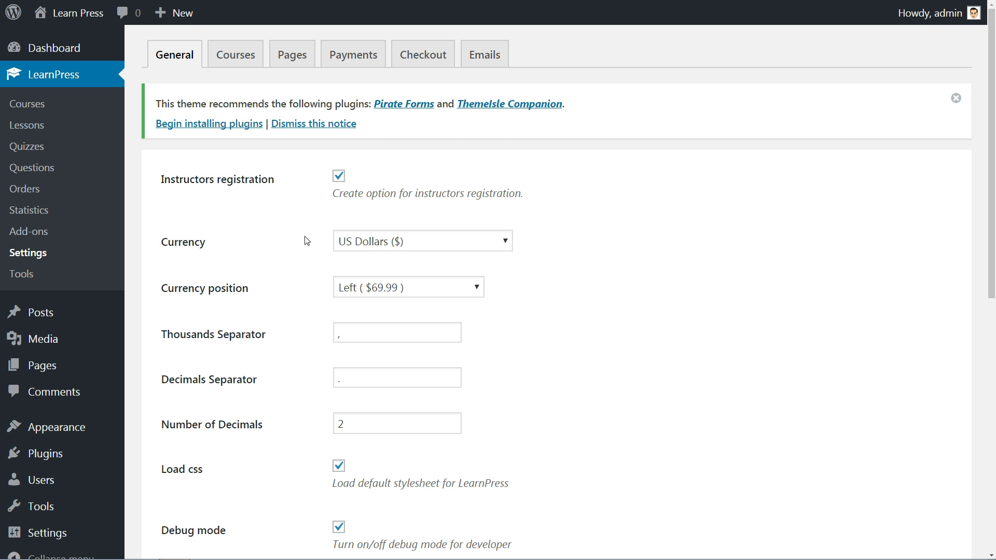
pyautogui.click(384, 243)
pyautogui.click(385, 242)
pyautogui.click(338, 177)
pyautogui.click(339, 177)
pyautogui.scroll(-2, 418, 296)
pyautogui.scroll(-3, 420, 297)
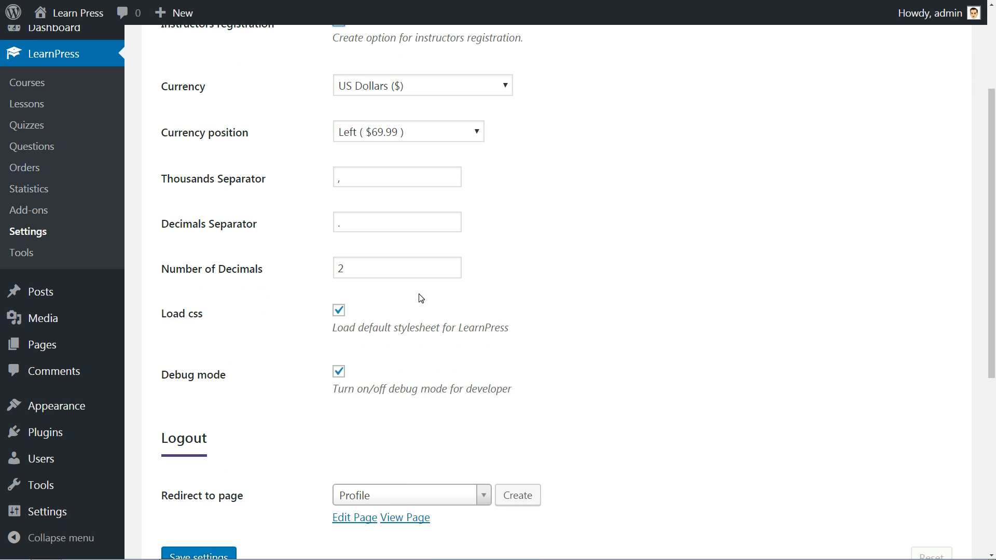
pyautogui.scroll(-1, 421, 298)
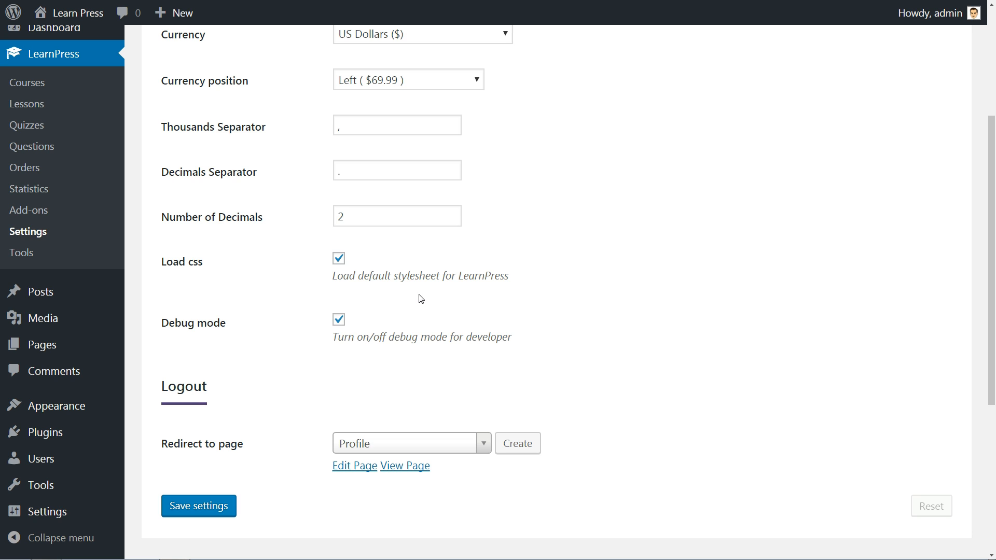
pyautogui.scroll(2, 420, 297)
pyautogui.scroll(3, 420, 299)
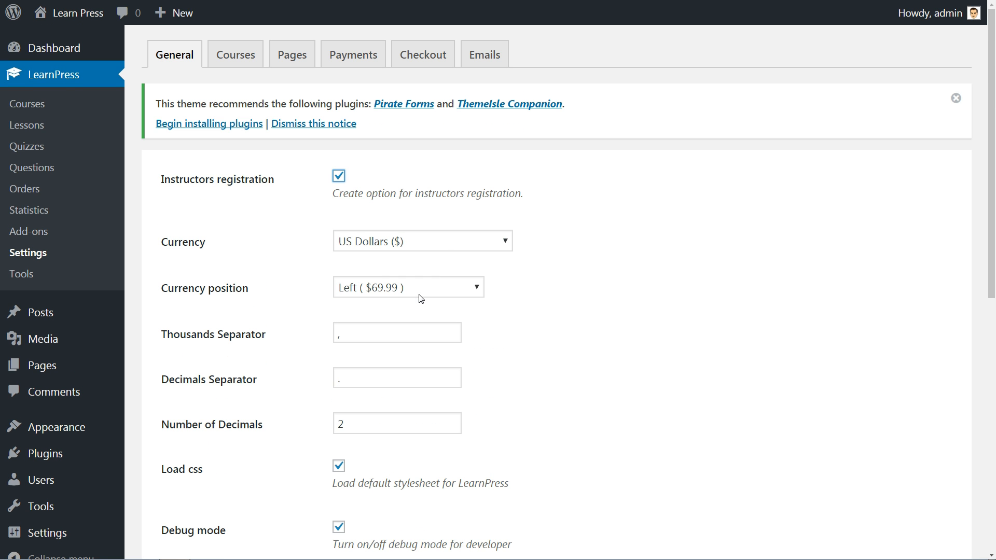
# Review Courses settings: keep LP Courses page, category/tag bases, review and edit toggles.
pyautogui.click(235, 55)
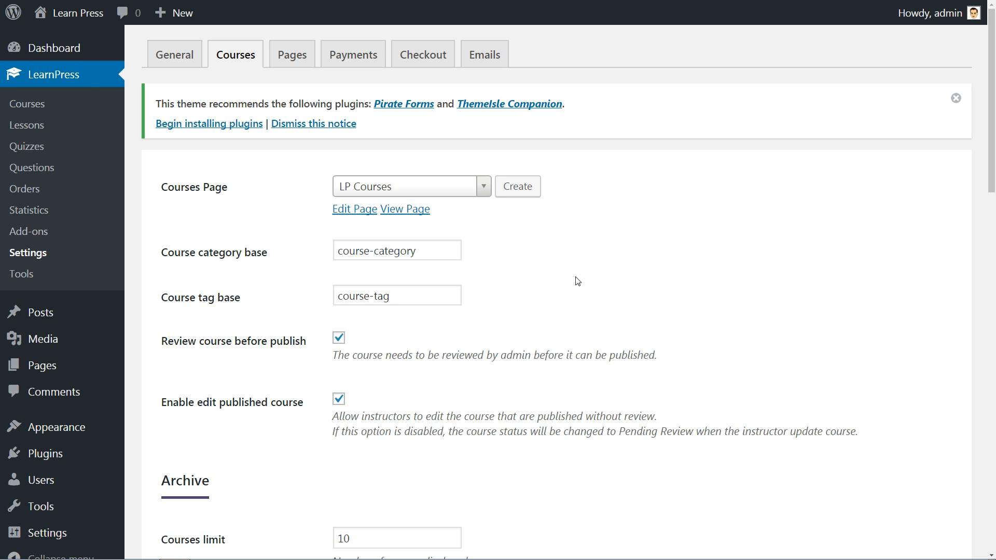
pyautogui.click(485, 187)
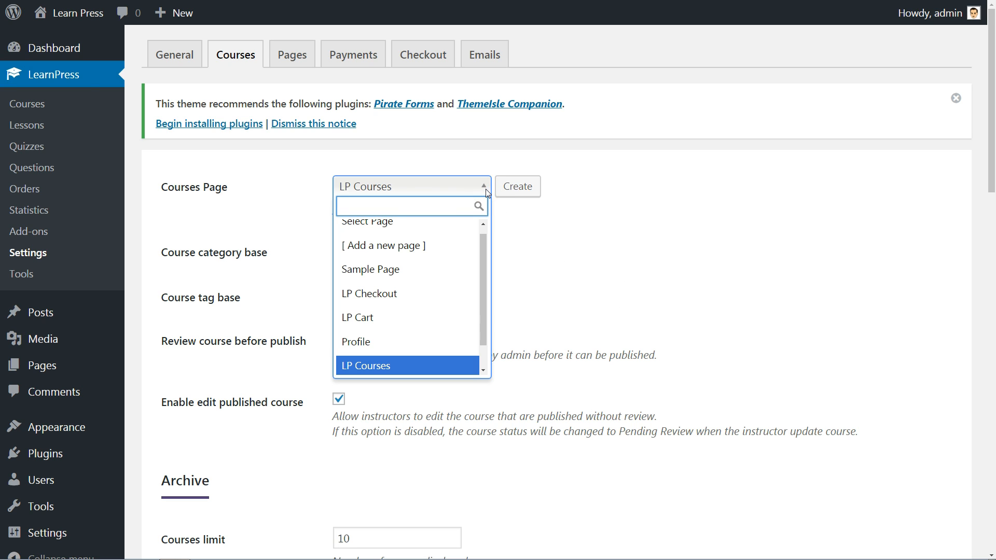
pyautogui.click(485, 186)
pyautogui.click(420, 250)
pyautogui.click(393, 300)
pyautogui.scroll(-1, 395, 304)
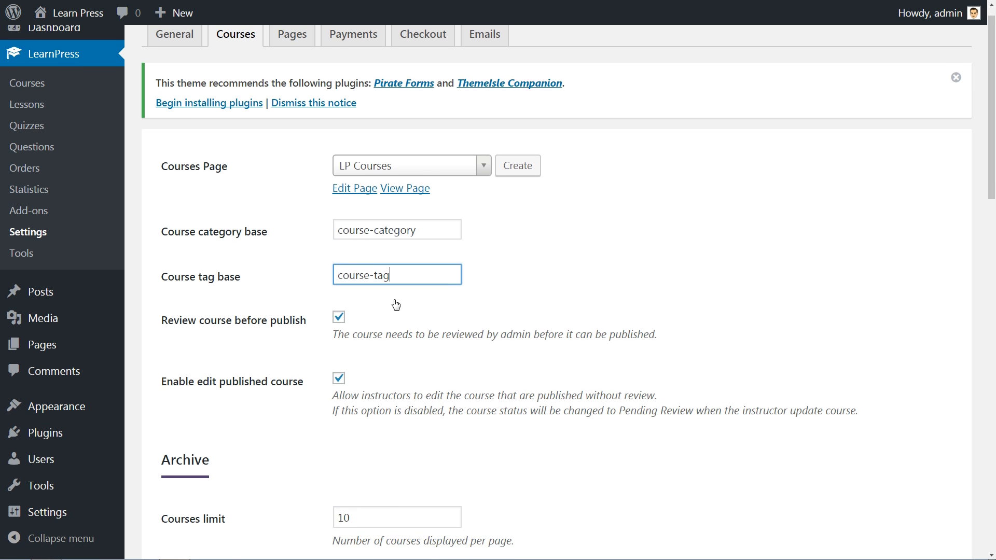
pyautogui.scroll(-2, 395, 305)
pyautogui.scroll(-3, 396, 305)
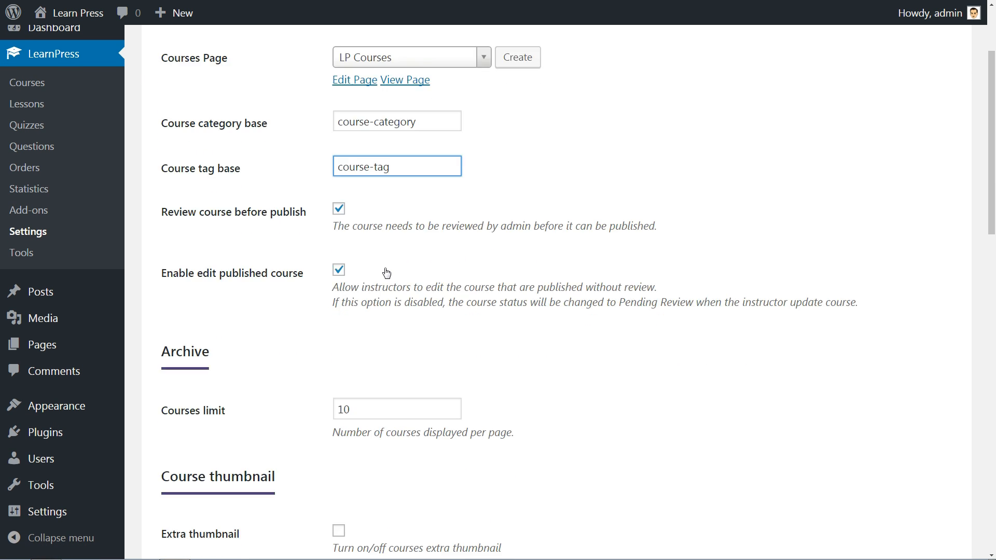
pyautogui.scroll(-2, 396, 304)
pyautogui.click(338, 132)
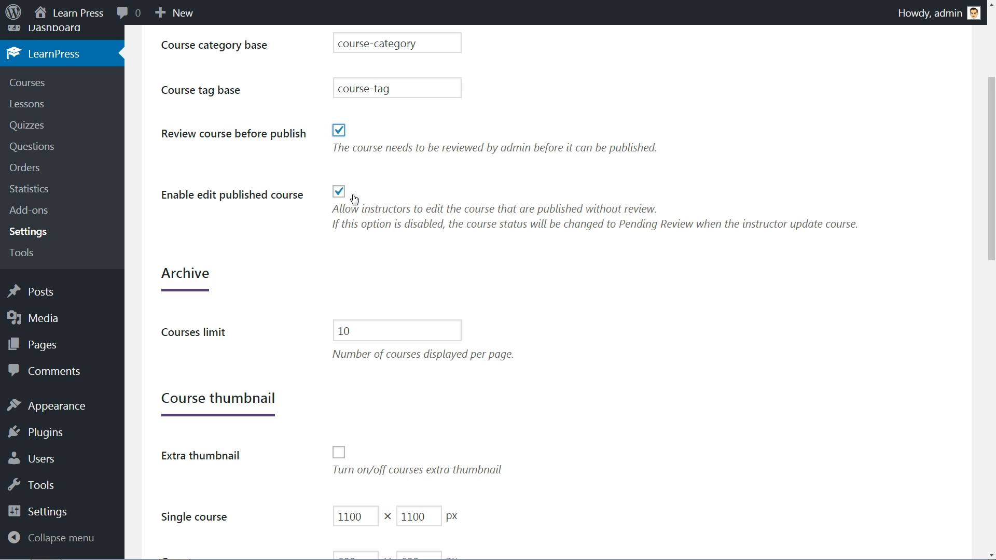
pyautogui.click(338, 191)
pyautogui.scroll(-3, 380, 282)
pyautogui.scroll(-1, 380, 282)
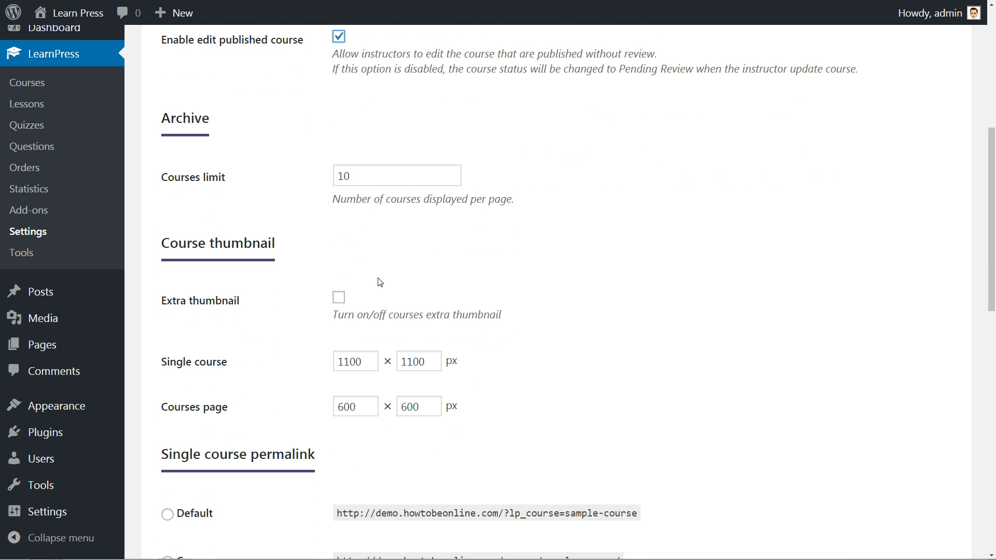
pyautogui.scroll(-2, 379, 281)
# Keep courses per page at 10, enable extra course thumbnails, leave thumbnail sizes unchanged.
pyautogui.doubleClick(359, 124)
pyautogui.click(407, 171)
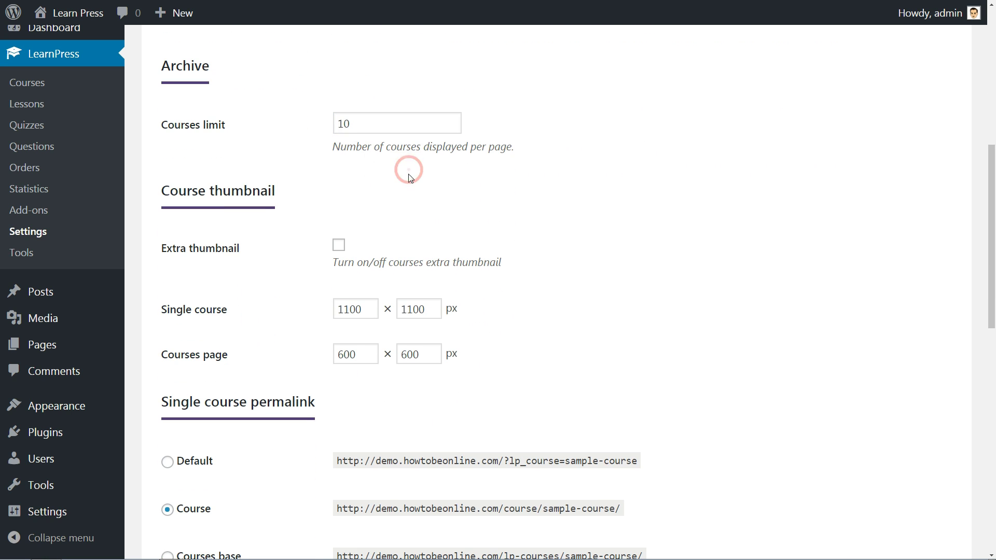
pyautogui.click(339, 246)
pyautogui.click(340, 247)
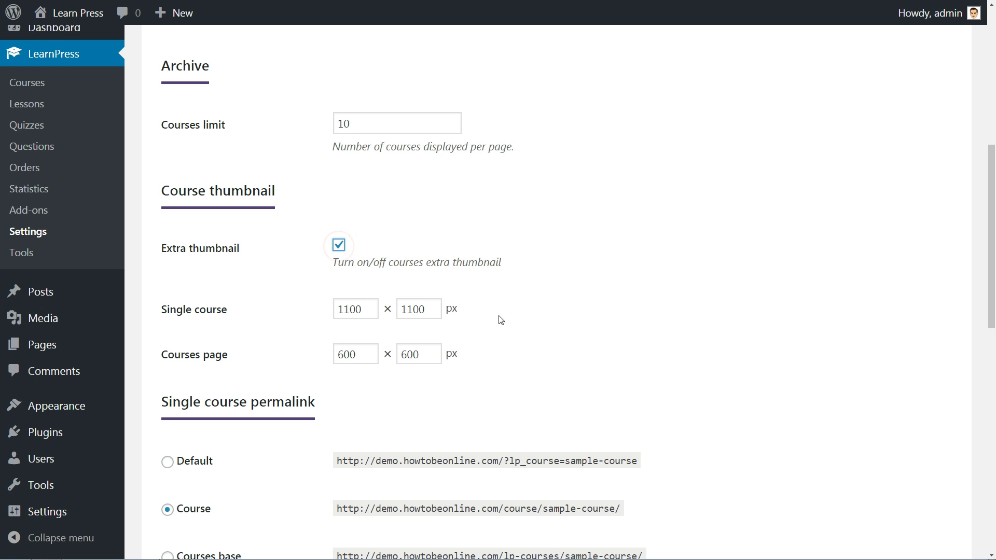
pyautogui.doubleClick(366, 310)
pyautogui.doubleClick(358, 355)
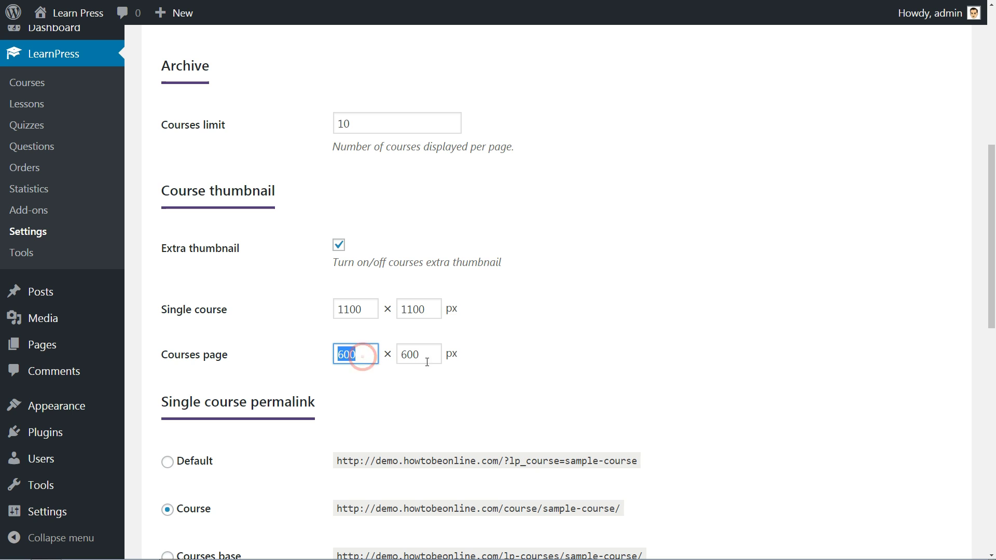
pyautogui.click(478, 363)
pyautogui.scroll(-3, 479, 362)
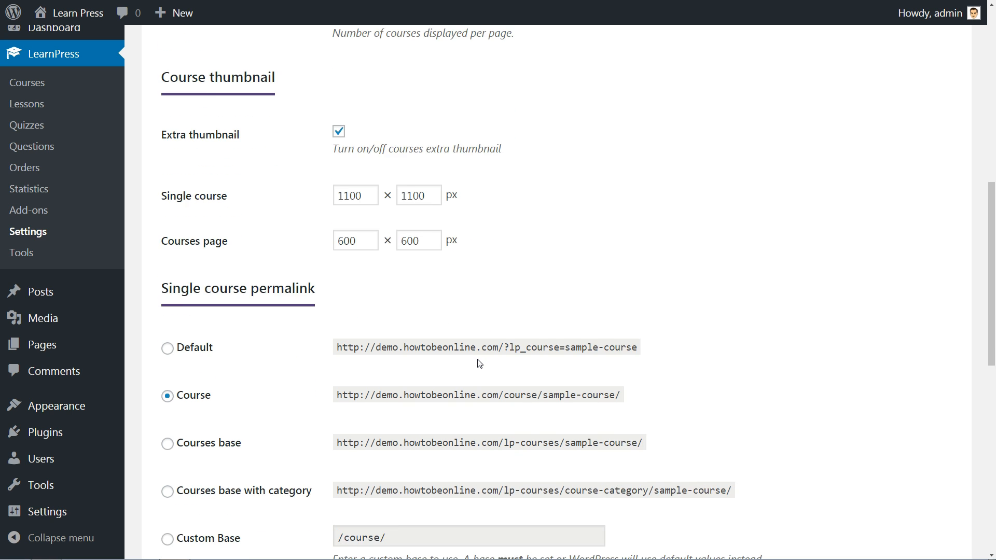
pyautogui.scroll(-3, 479, 362)
pyautogui.scroll(-1, 479, 363)
pyautogui.scroll(2, 479, 363)
pyautogui.scroll(1, 478, 363)
pyautogui.scroll(2, 478, 363)
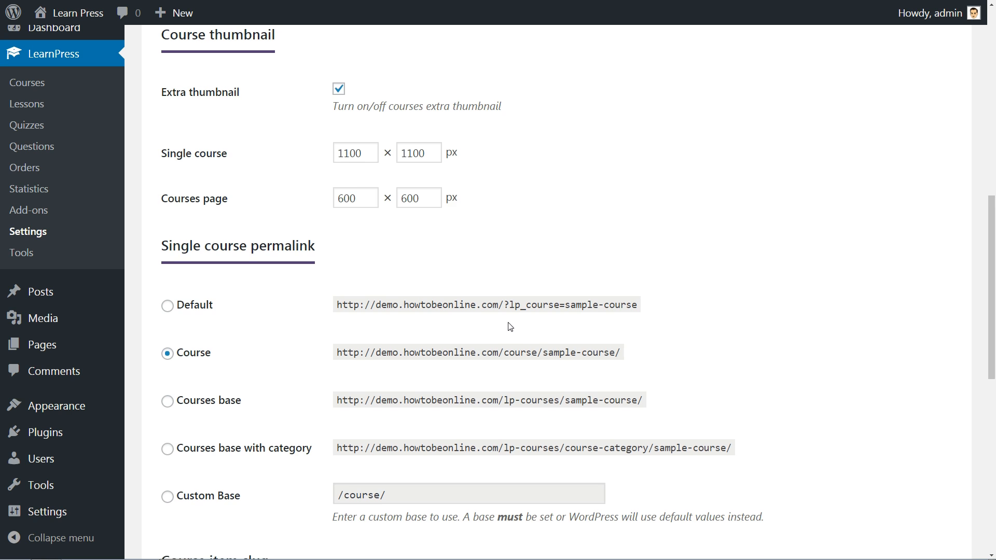
pyautogui.scroll(-2, 510, 326)
pyautogui.scroll(-2, 505, 328)
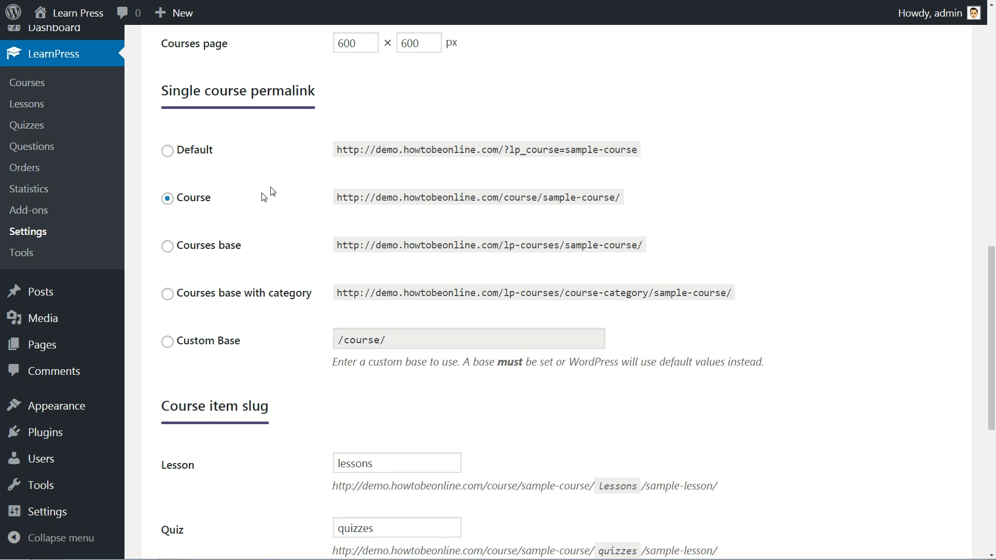
# Keep the Course permalink style, check Lesson and Quiz slugs, and save the settings.
pyautogui.click(167, 150)
pyautogui.click(168, 198)
pyautogui.scroll(-1, 319, 362)
pyautogui.scroll(-3, 319, 362)
pyautogui.click(377, 256)
pyautogui.click(382, 322)
pyautogui.scroll(-1, 382, 358)
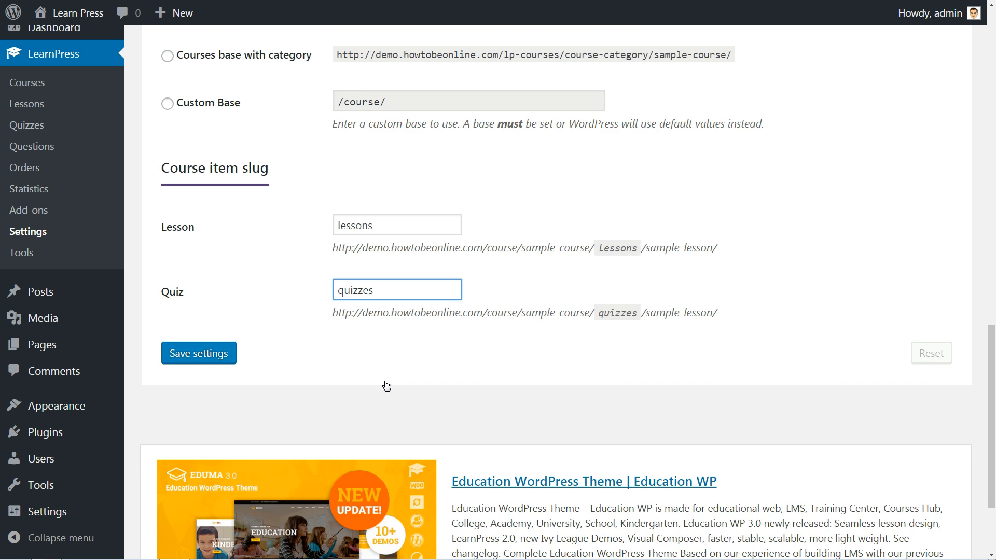
pyautogui.scroll(1, 382, 373)
pyautogui.click(194, 381)
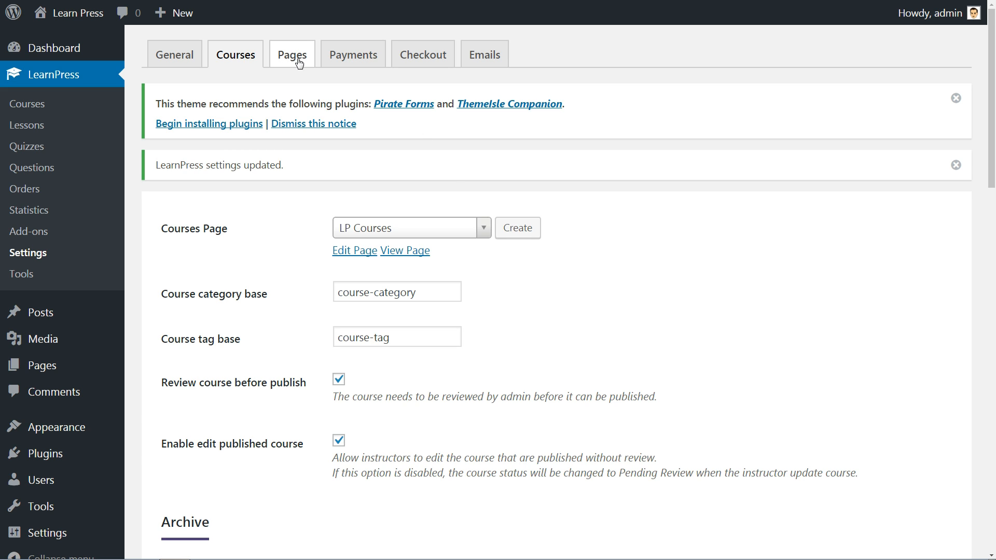
pyautogui.click(293, 55)
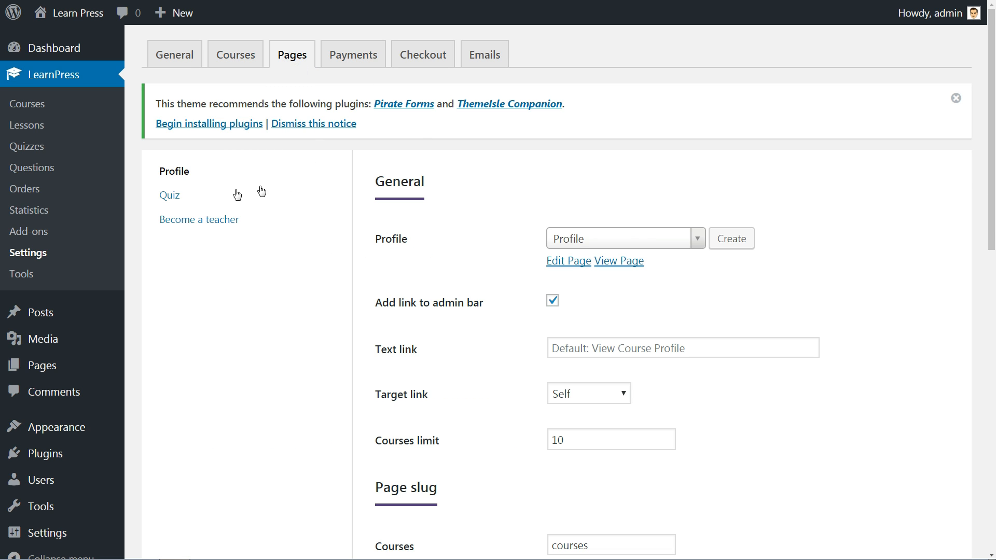
pyautogui.click(170, 195)
pyautogui.click(185, 220)
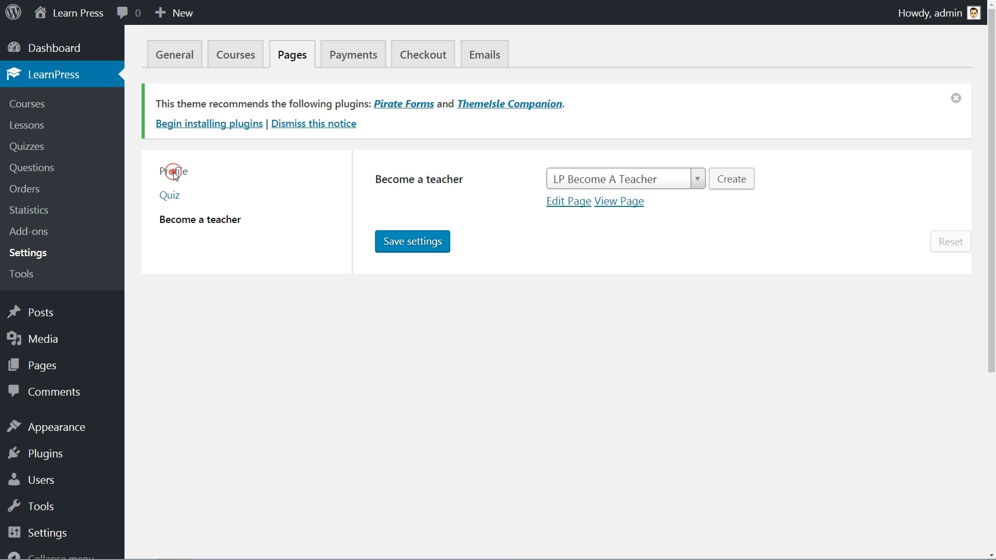
pyautogui.click(174, 171)
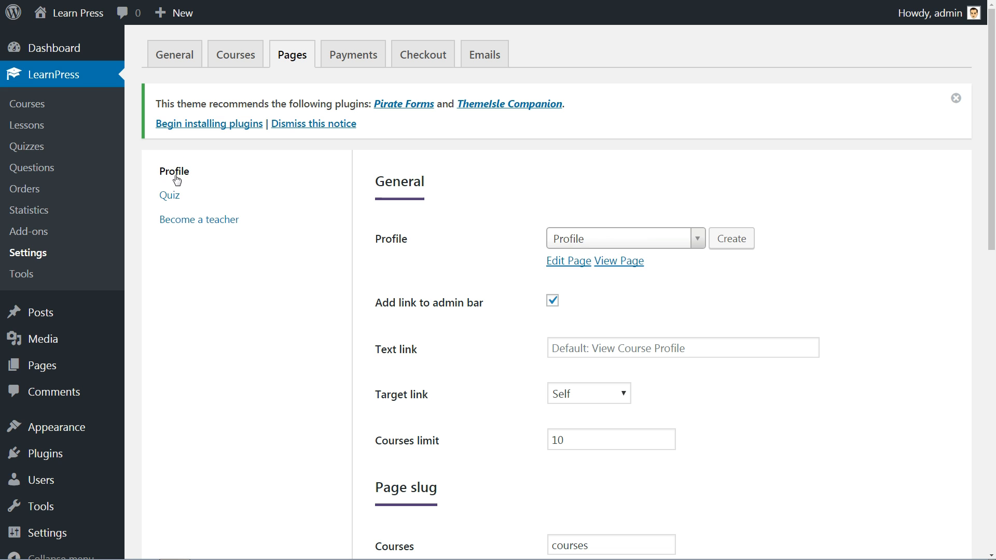
pyautogui.scroll(-1, 660, 286)
pyautogui.click(697, 186)
pyautogui.scroll(-3, 717, 249)
pyautogui.scroll(4, 718, 250)
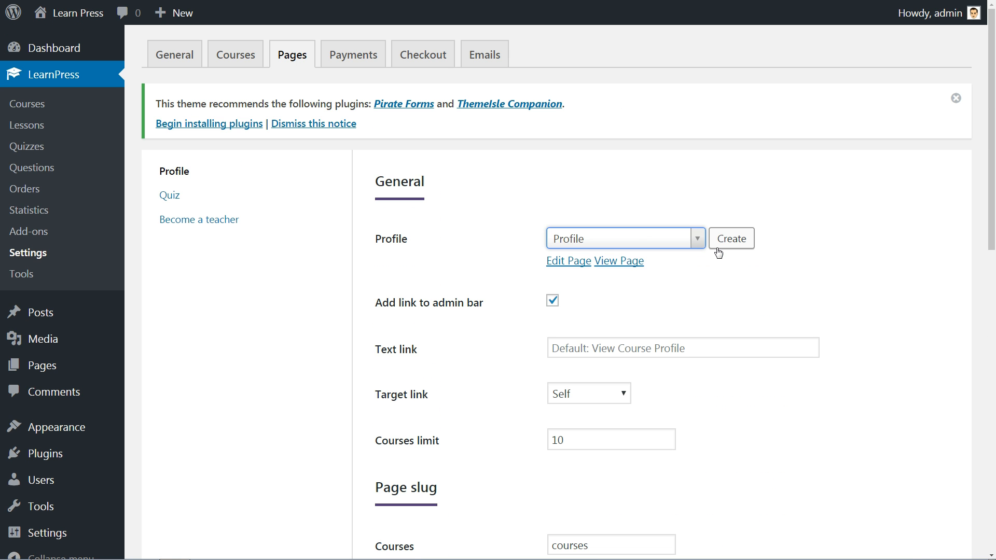
pyautogui.click(620, 265)
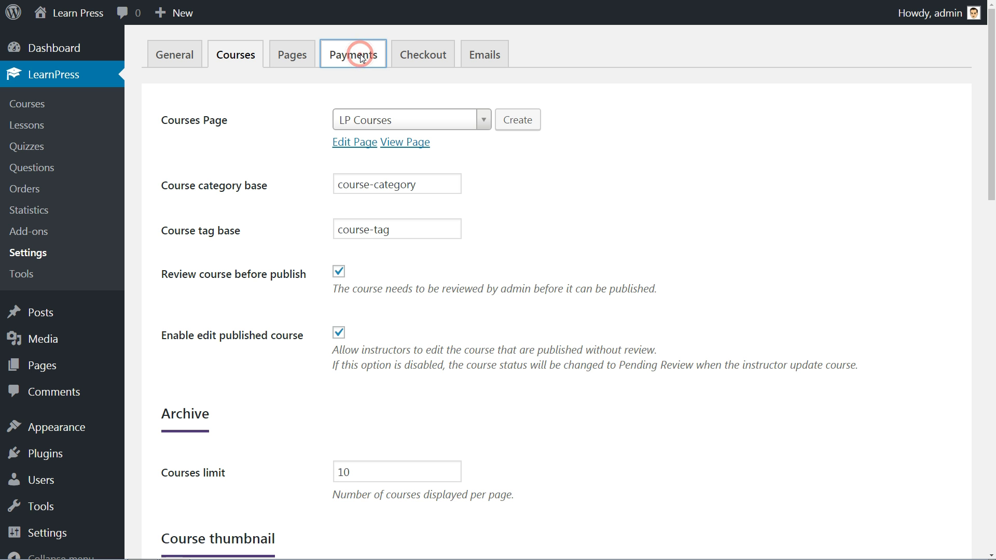
# View the PayPal payment settings, then list all 16 LearnPress add-ons.
pyautogui.click(358, 54)
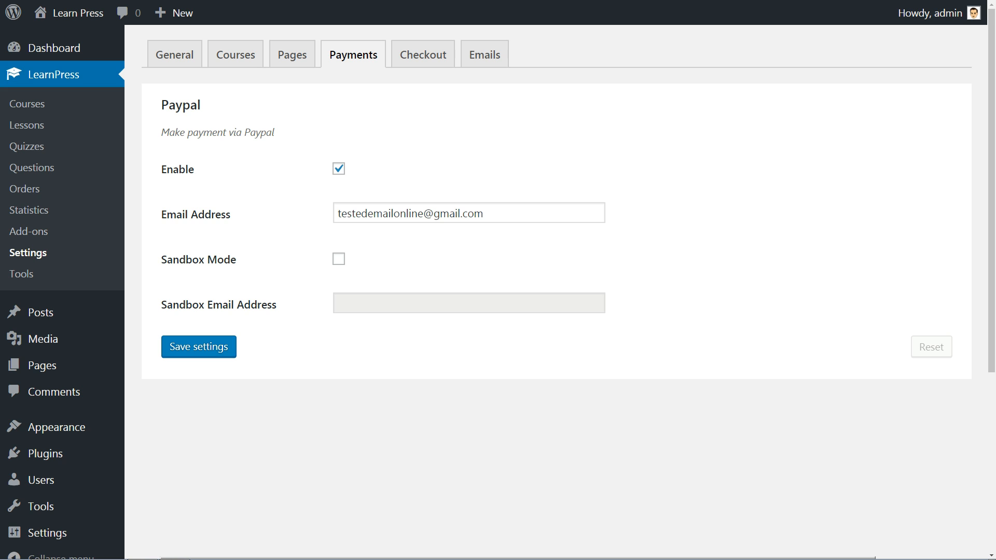
pyautogui.click(39, 231)
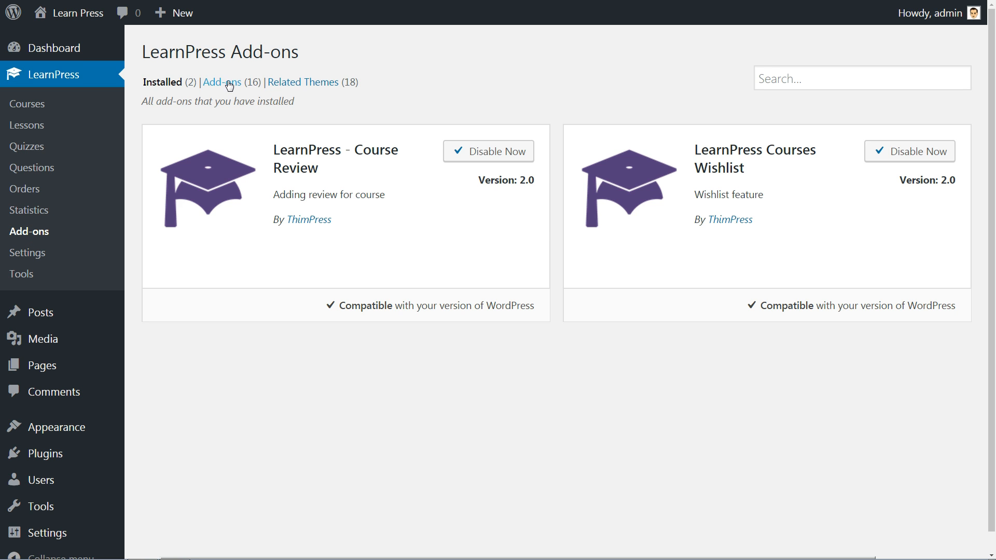
pyautogui.click(227, 80)
pyautogui.scroll(-3, 498, 280)
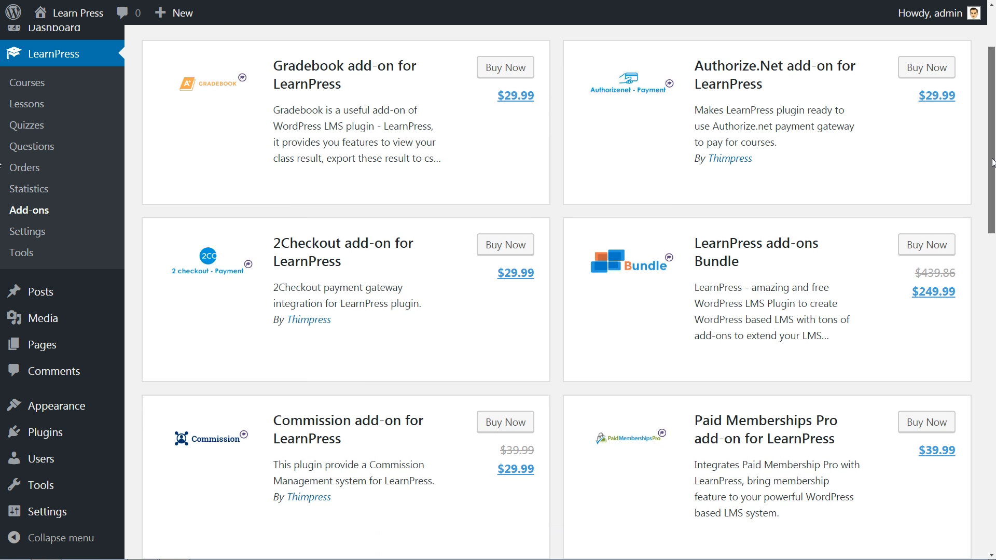
pyautogui.scroll(-3, 498, 281)
pyautogui.moveTo(992, 248)
pyautogui.mouseDown()
pyautogui.moveTo(992, 381)
pyautogui.moveTo(991, 86)
pyautogui.mouseUp()
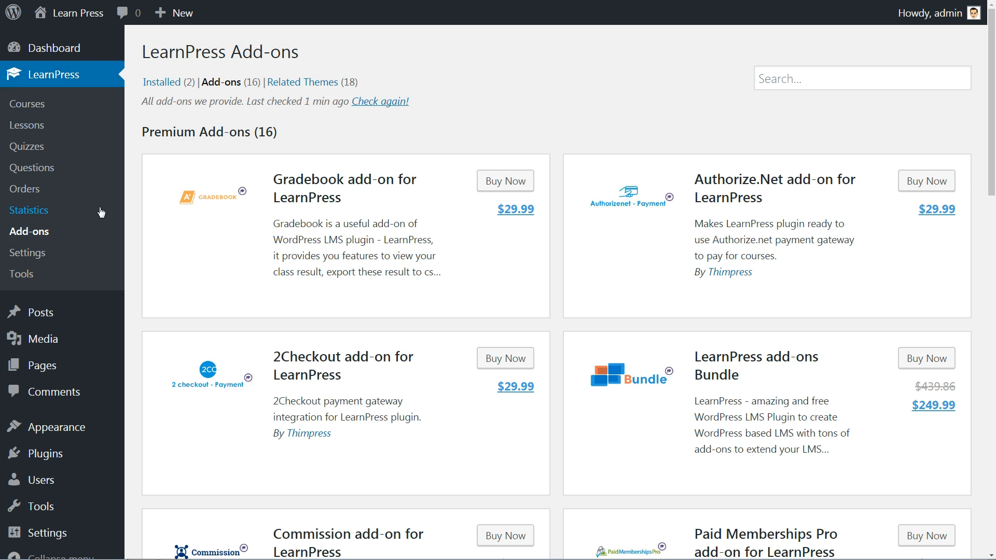
# Return to the PayPal payment settings and enable sandbox mode.
pyautogui.click(27, 253)
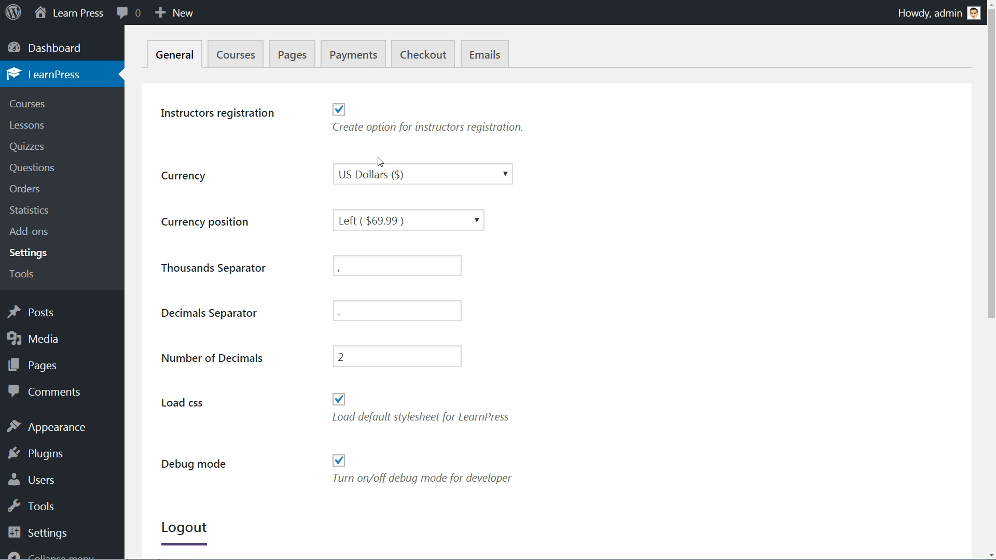
pyautogui.click(351, 56)
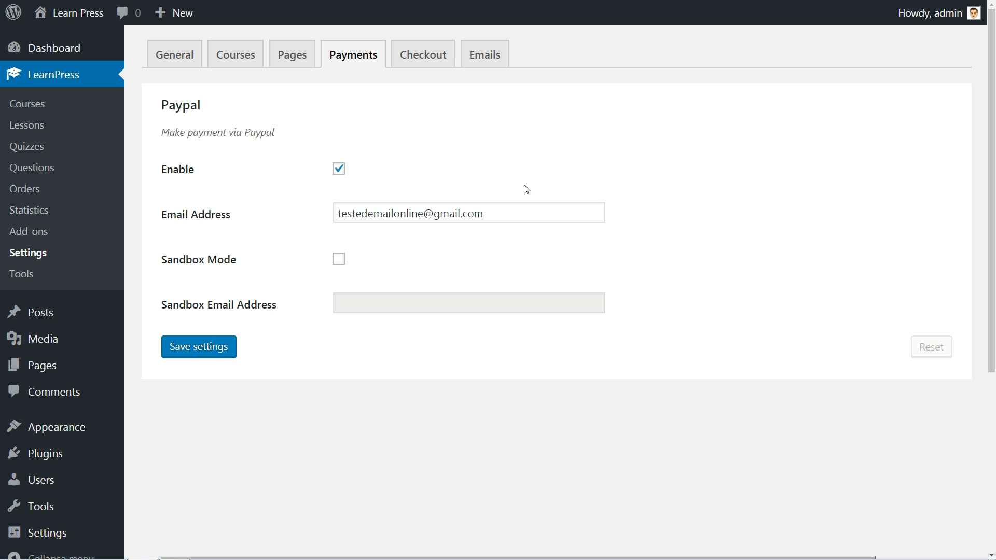
pyautogui.click(424, 213)
pyautogui.doubleClick(499, 213)
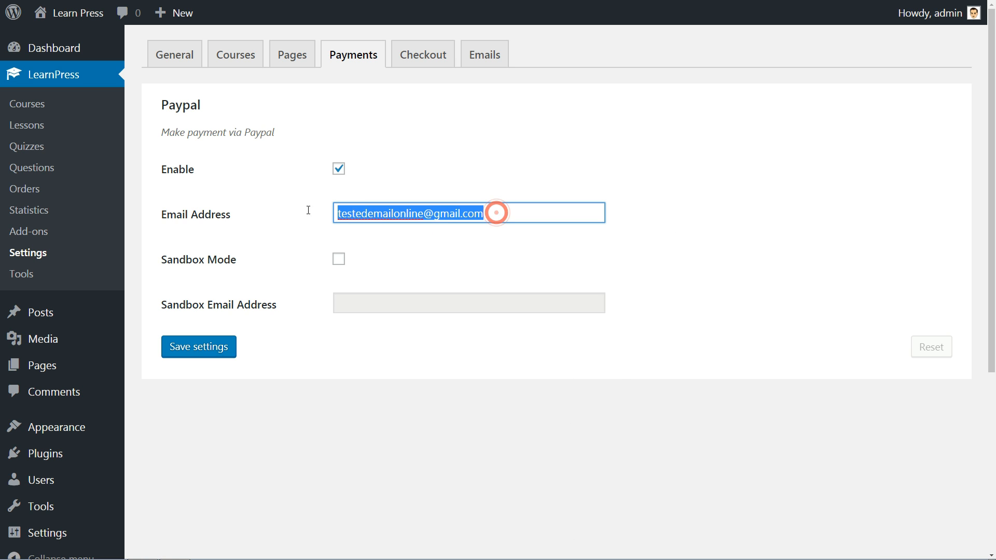
pyautogui.click(479, 233)
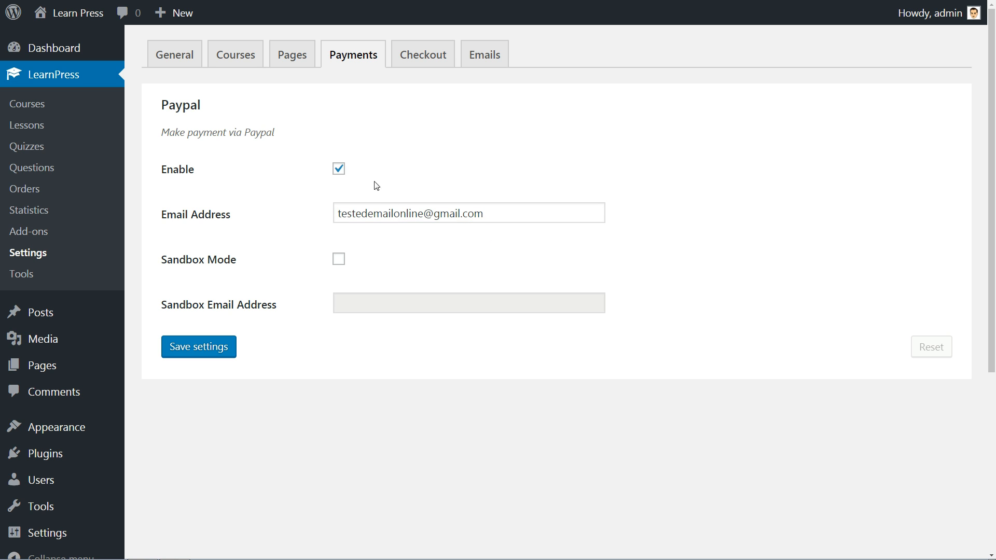
pyautogui.click(339, 260)
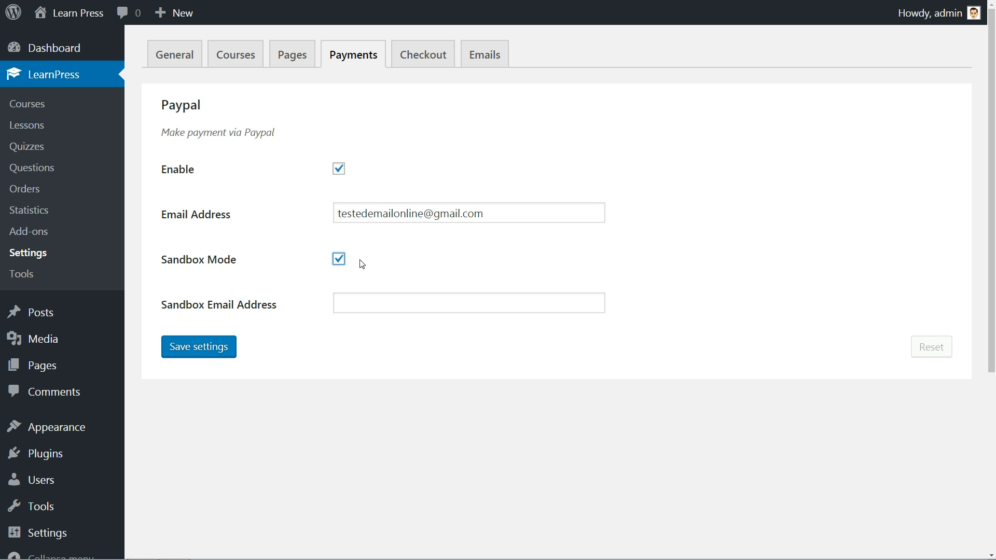
# Copy the PayPal email into the Sandbox Email Address and save the settings.
pyautogui.click(355, 303)
pyautogui.moveTo(537, 213); pyautogui.dragTo(327, 209)
pyautogui.hotkey('ctrl', 'c')
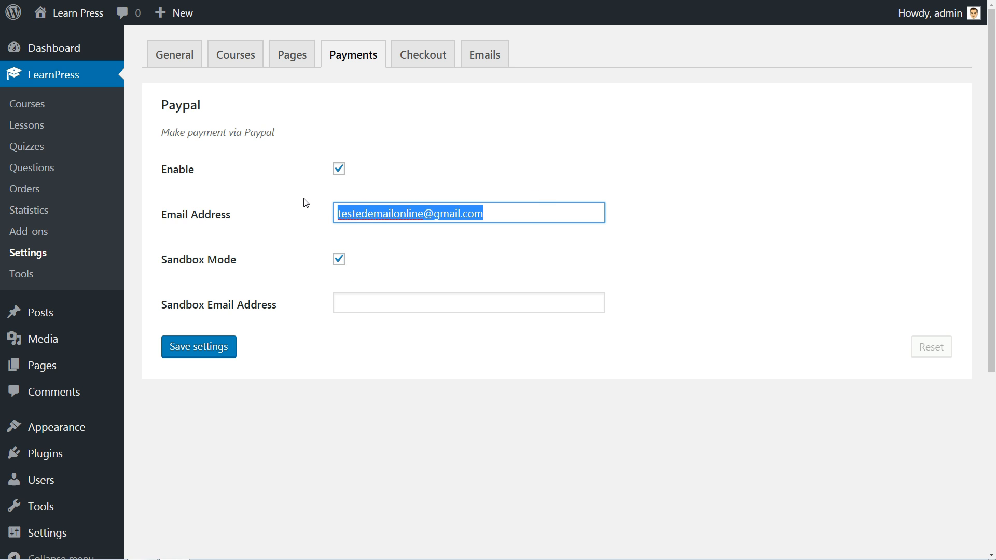
pyautogui.click(359, 300)
pyautogui.hotkey('ctrl', 'v')
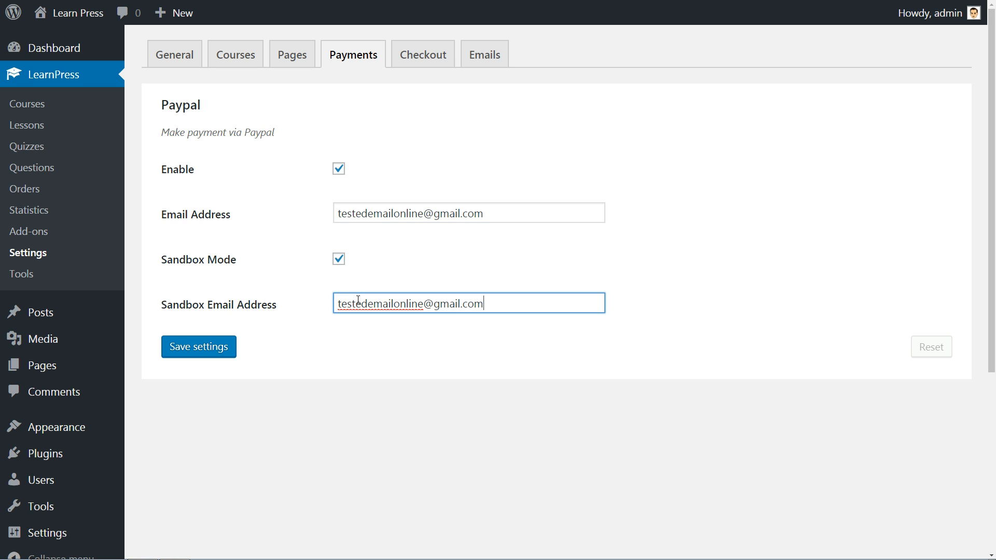
pyautogui.click(213, 349)
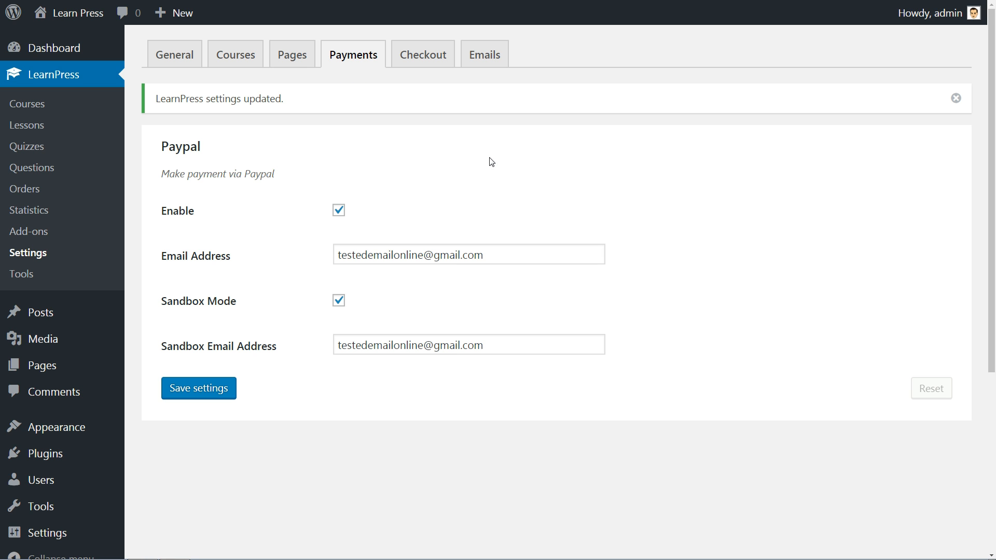
# Review Checkout settings: auto enroll kept on and LP Checkout as the checkout page.
pyautogui.click(427, 58)
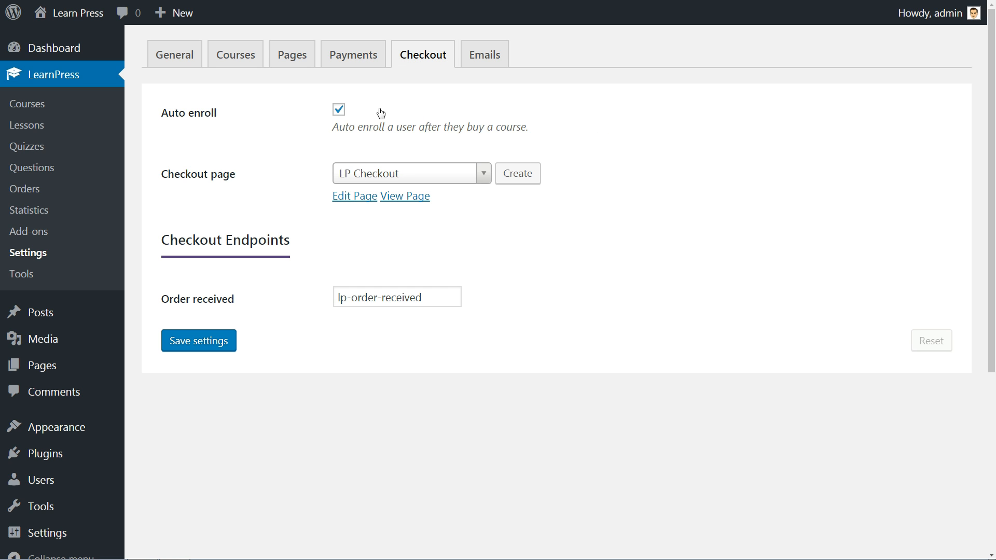
pyautogui.click(338, 110)
pyautogui.click(482, 173)
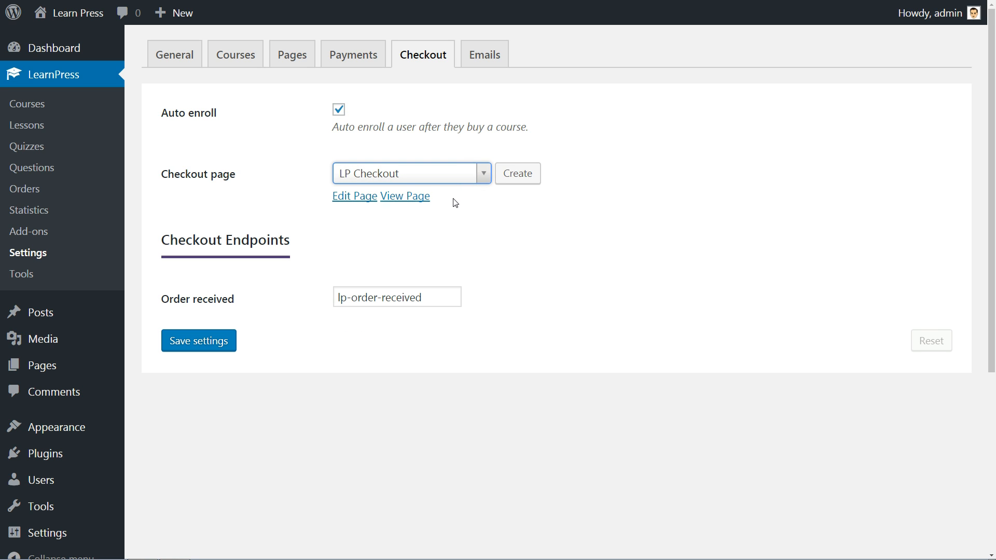
# Set the LP Checkout page to the Full Width Page template, update it and view it.
pyautogui.click(412, 196)
pyautogui.click(324, 14)
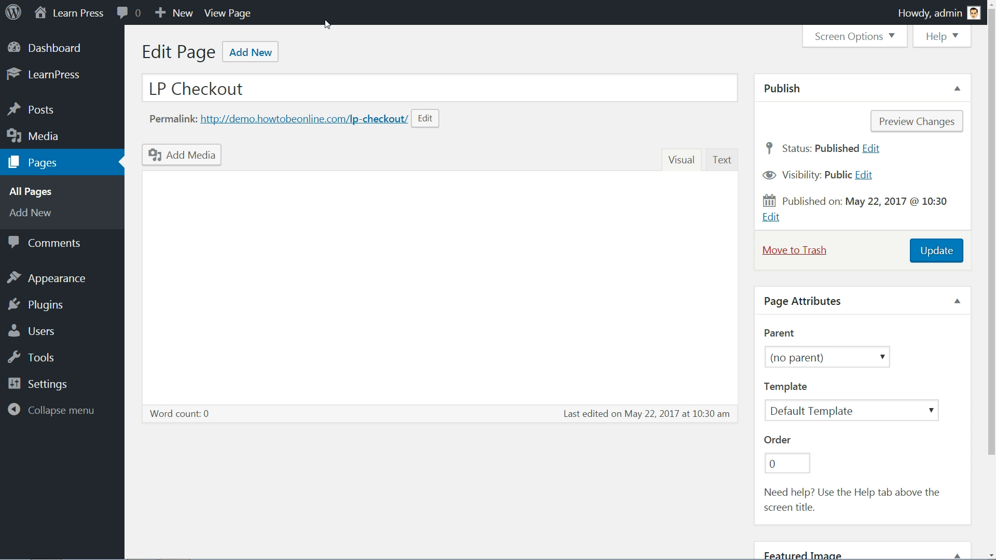
pyautogui.click(848, 411)
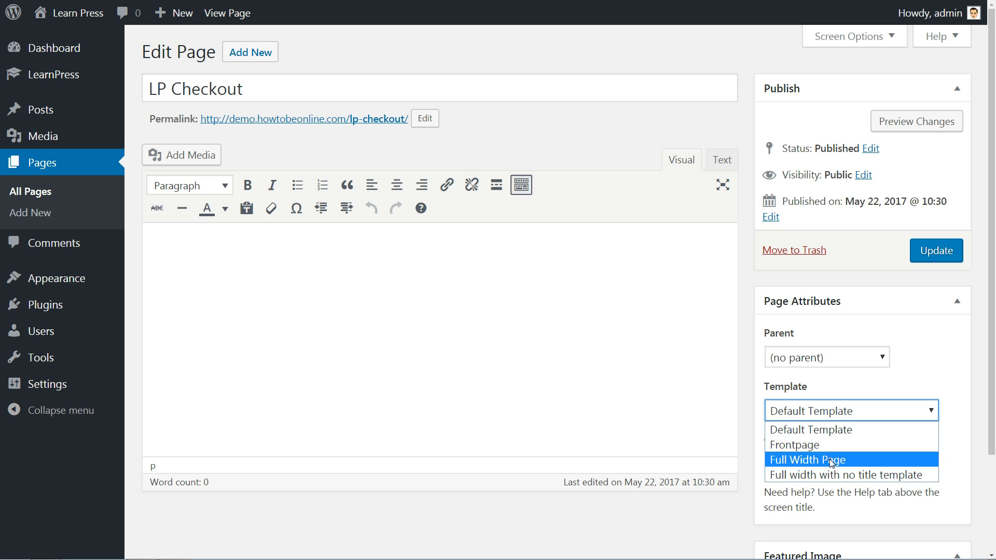
pyautogui.click(807, 460)
pyautogui.click(936, 251)
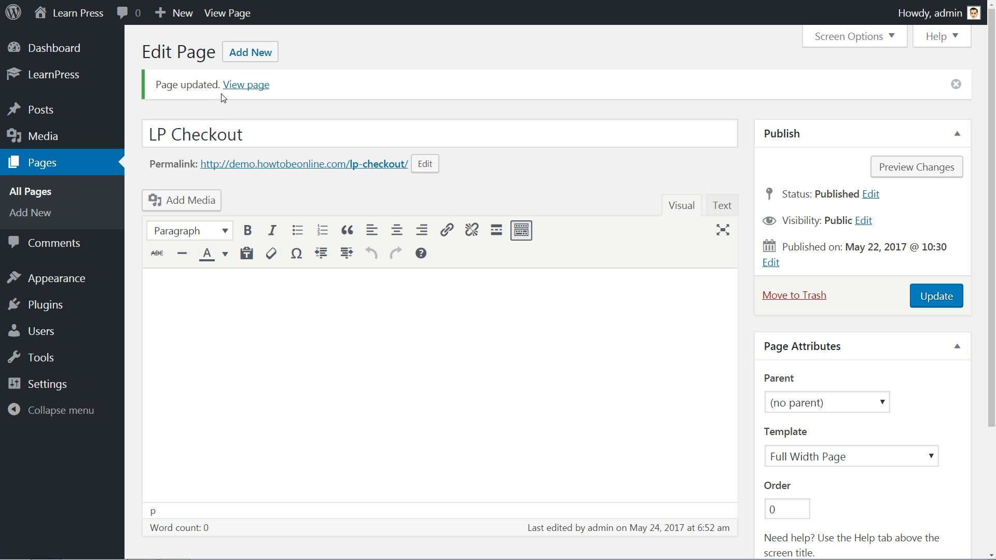
pyautogui.click(241, 85)
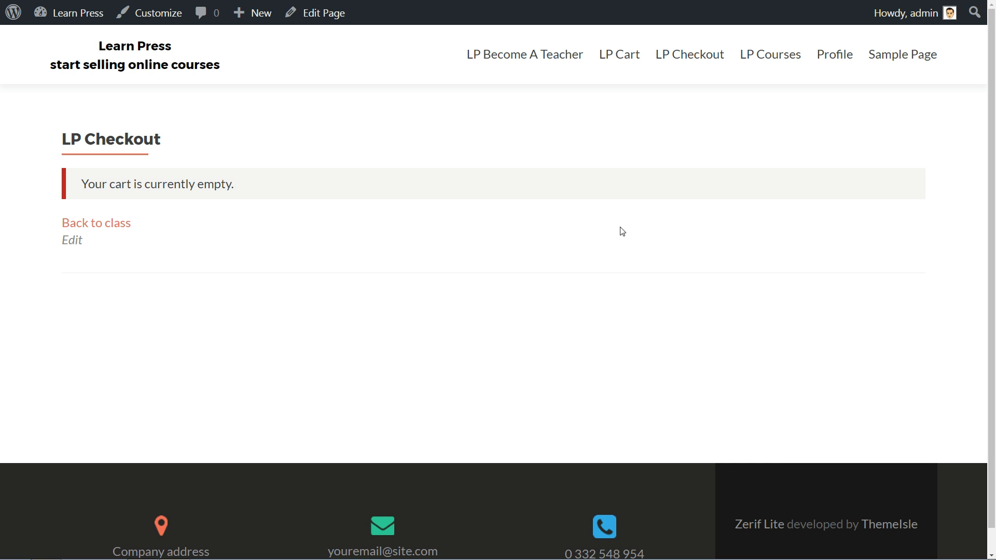
# Go to LP Courses and view the Testing COURSE #1 page.
pyautogui.click(773, 64)
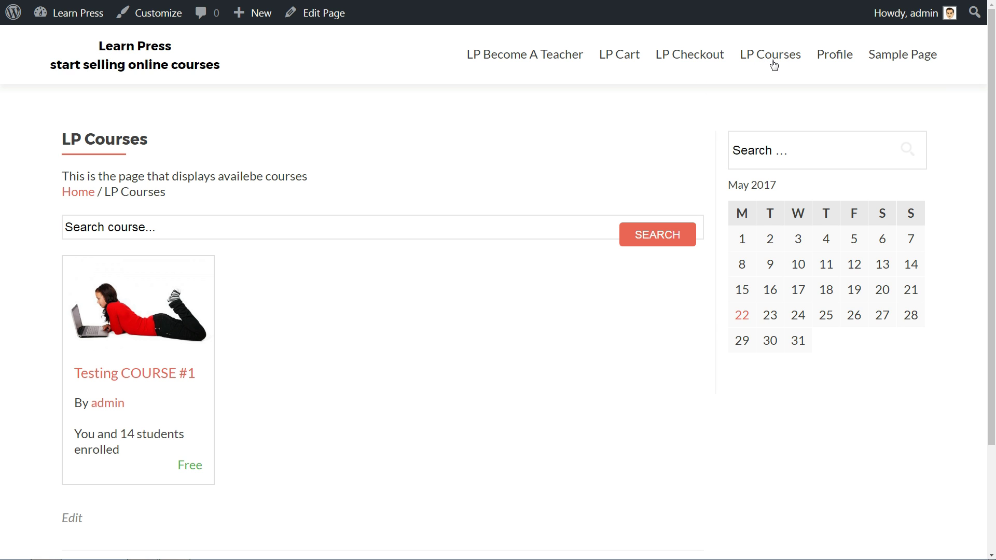
pyautogui.click(151, 338)
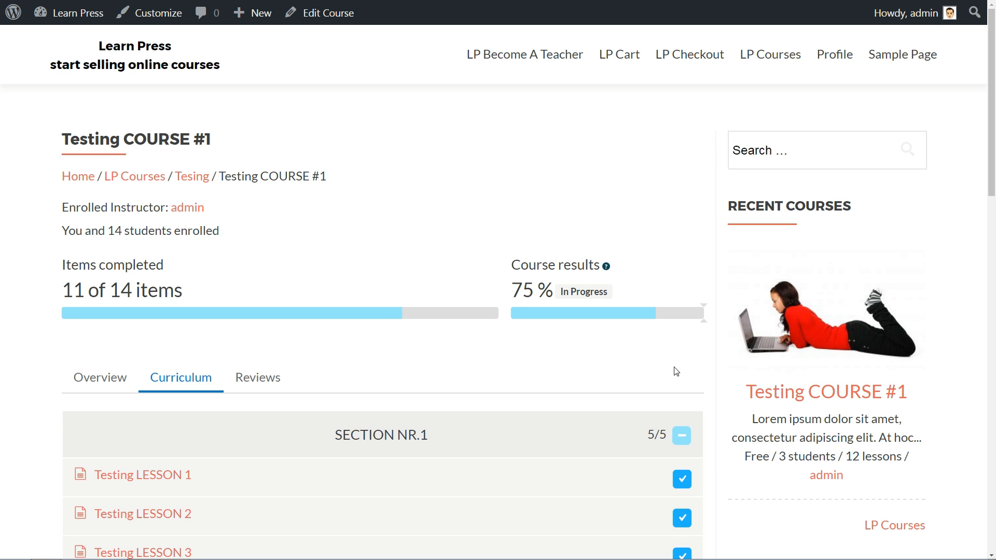
pyautogui.scroll(-5, 701, 366)
pyautogui.scroll(-5, 700, 366)
pyautogui.scroll(-8, 747, 358)
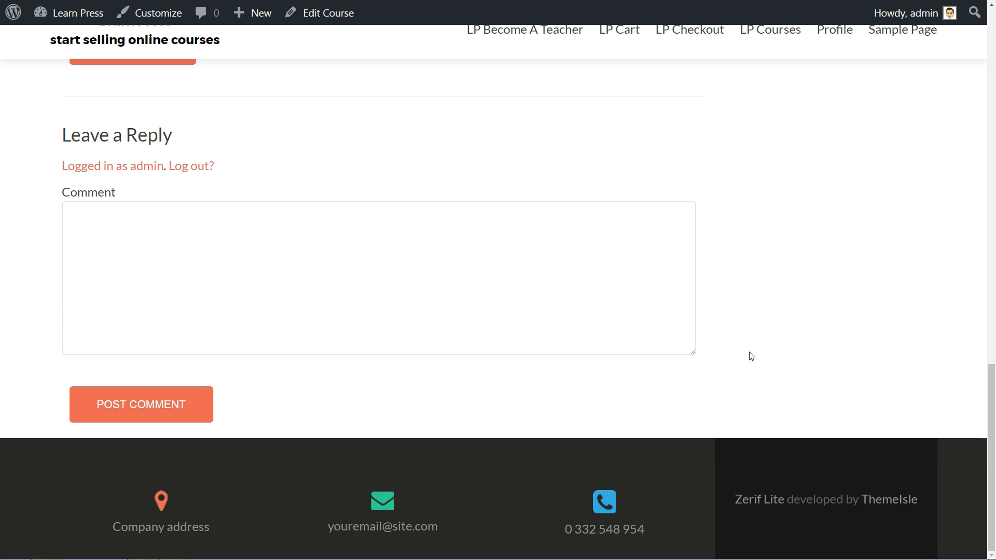
pyautogui.scroll(8, 751, 356)
pyautogui.scroll(5, 750, 311)
pyautogui.scroll(8, 811, 171)
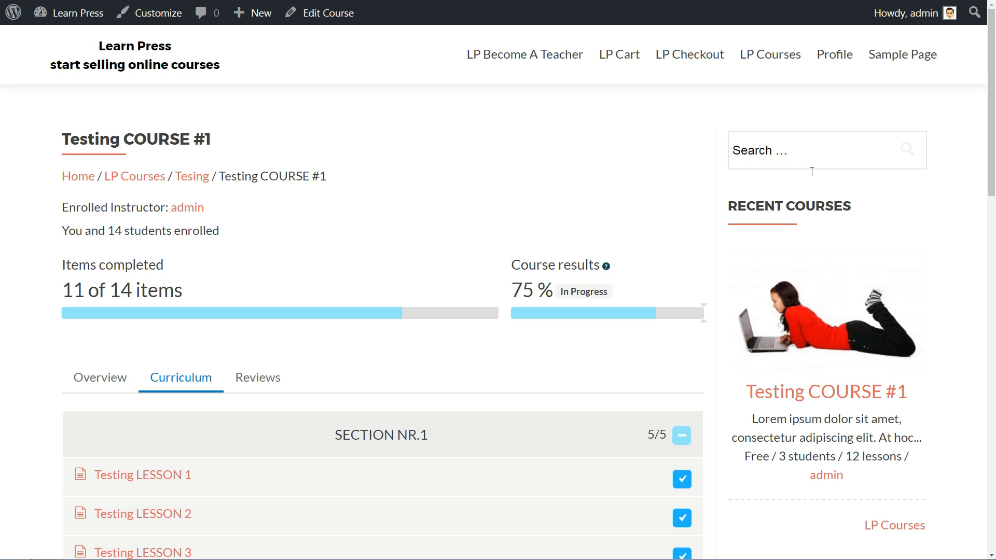
pyautogui.scroll(-5, 814, 318)
pyautogui.scroll(-4, 813, 318)
pyautogui.scroll(-2, 814, 318)
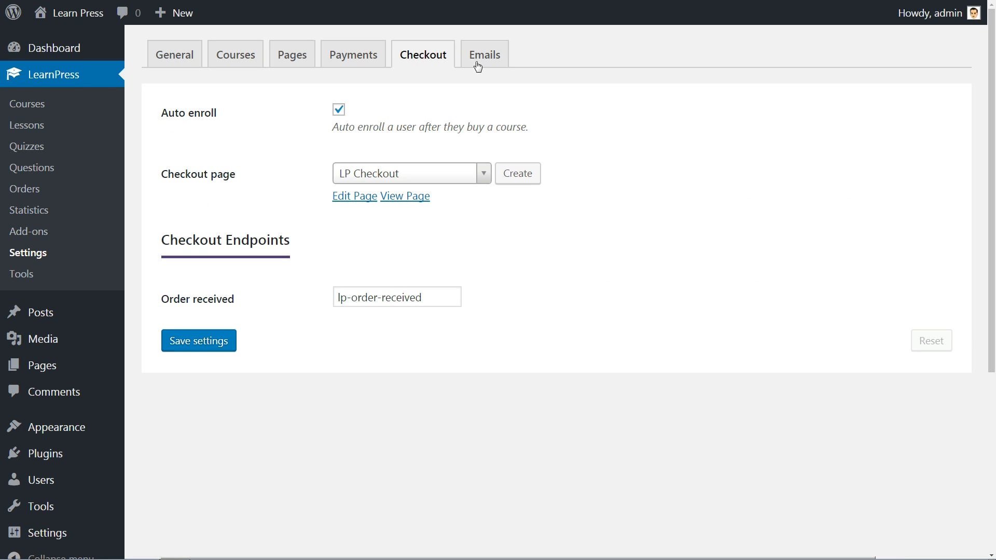
# Review the New order and New order customer emails and enable the New order notification.
pyautogui.click(484, 54)
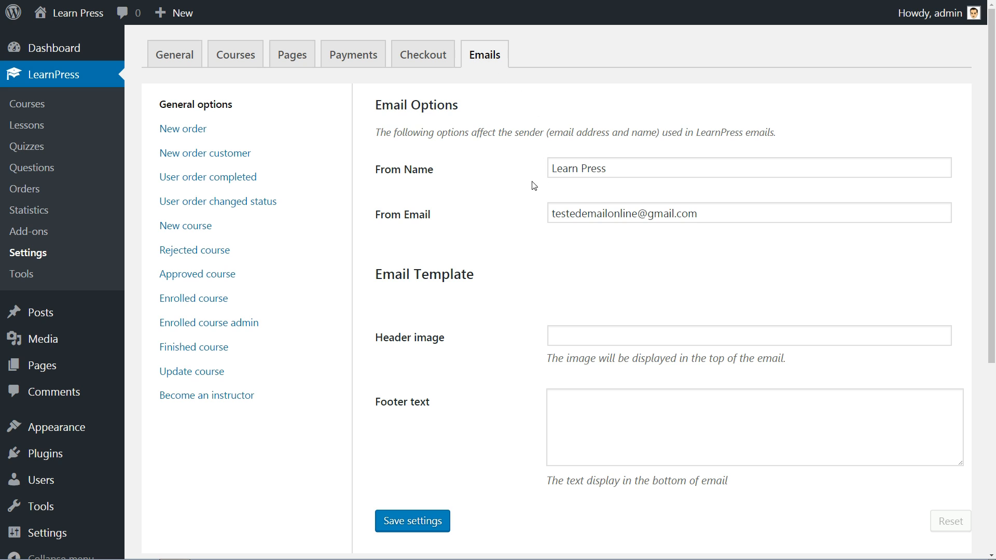
pyautogui.click(200, 131)
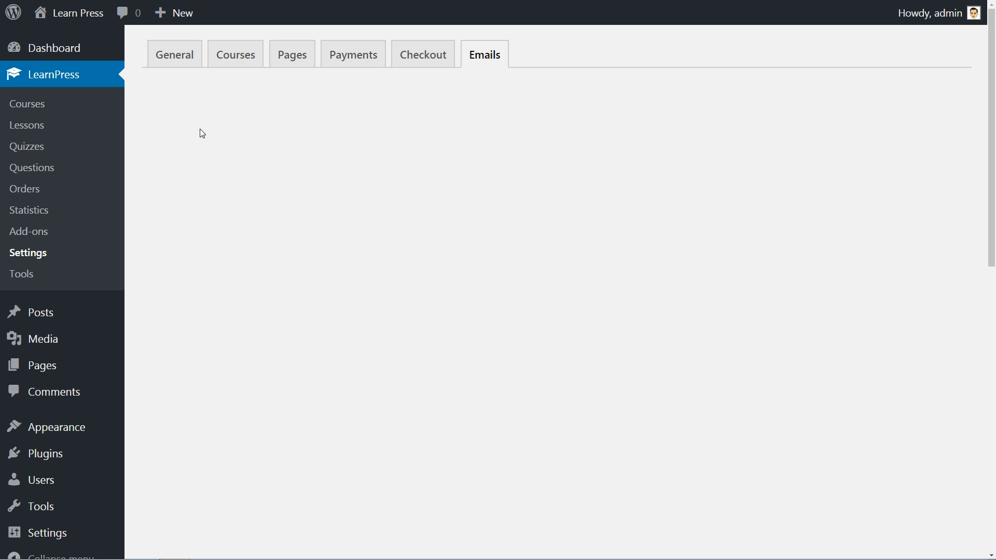
pyautogui.click(204, 153)
pyautogui.scroll(-6, 640, 343)
pyautogui.scroll(-1, 640, 343)
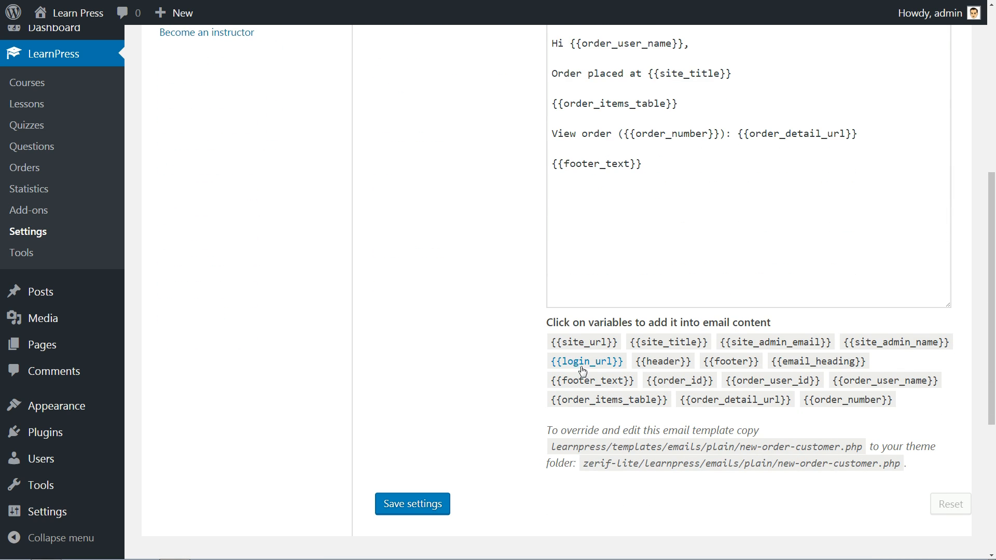
pyautogui.click(583, 363)
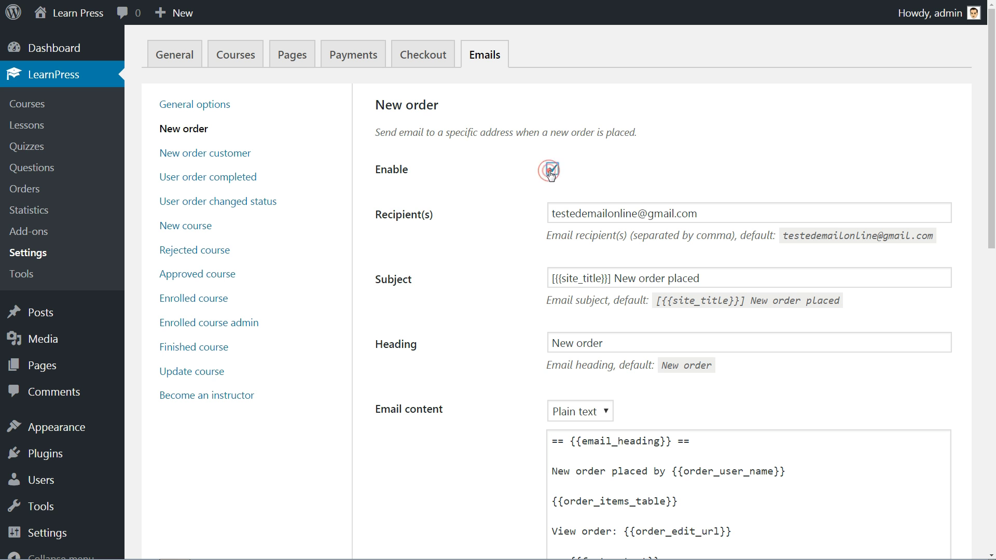
pyautogui.click(551, 170)
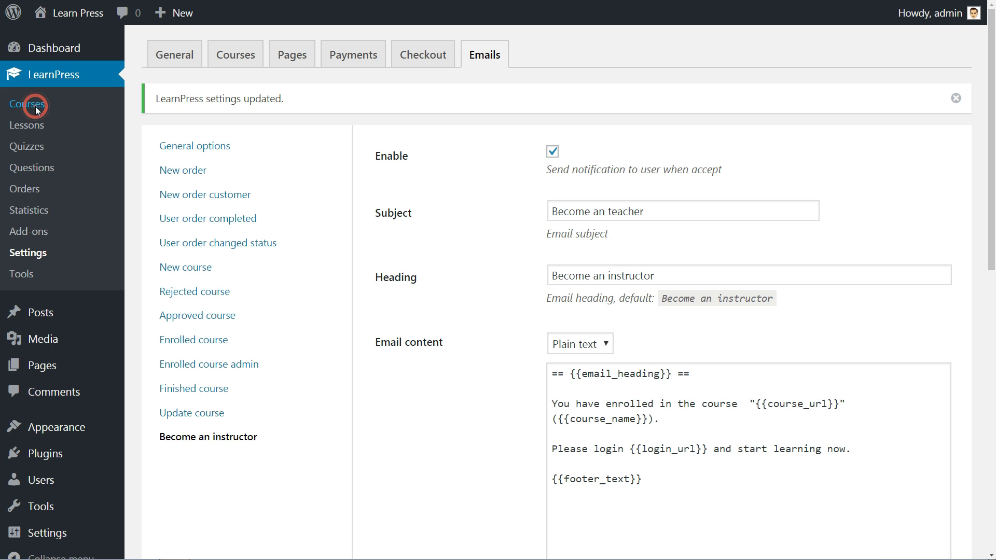
# Browse the LearnPress course Categories and Tags, then return to the Courses list showing Testing COURSE #1.
pyautogui.click(35, 106)
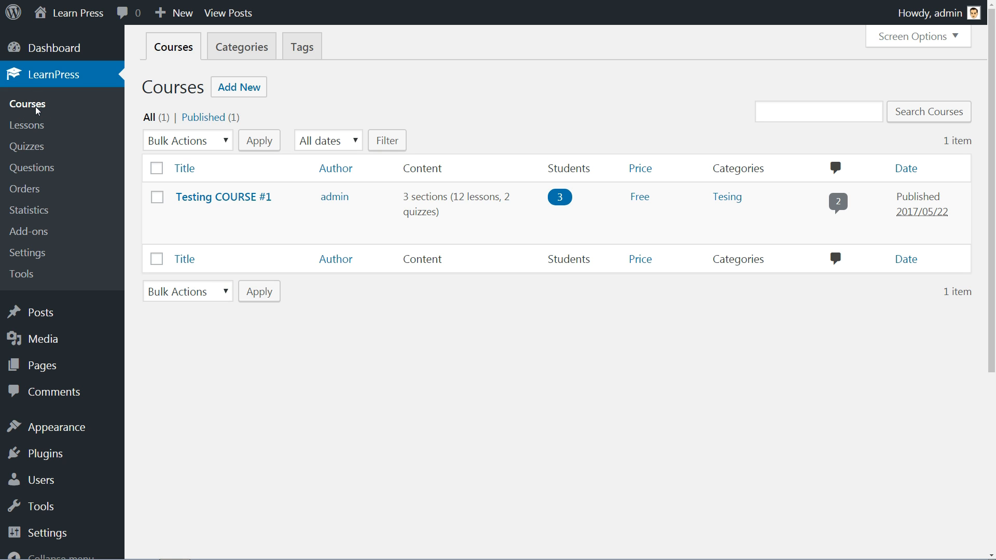
pyautogui.click(241, 47)
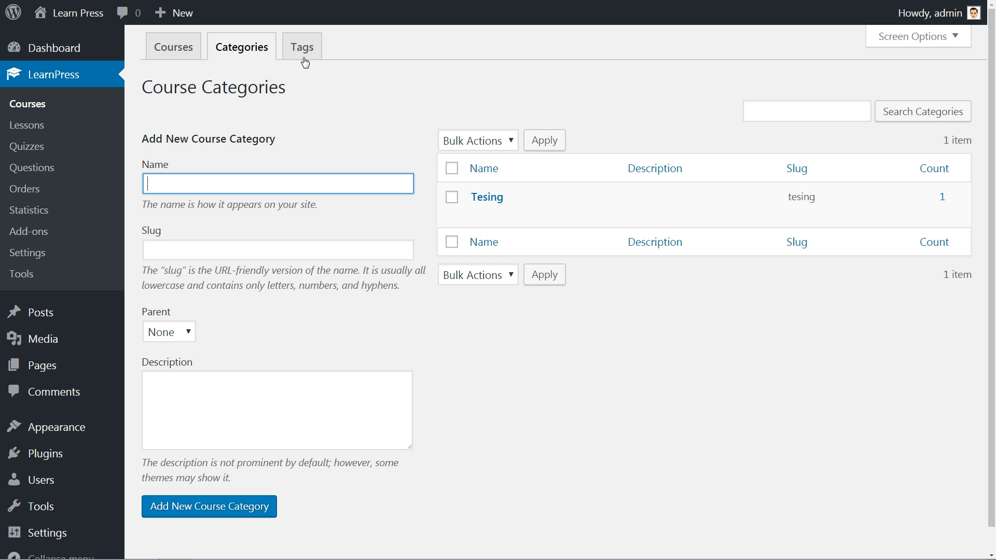
pyautogui.click(304, 48)
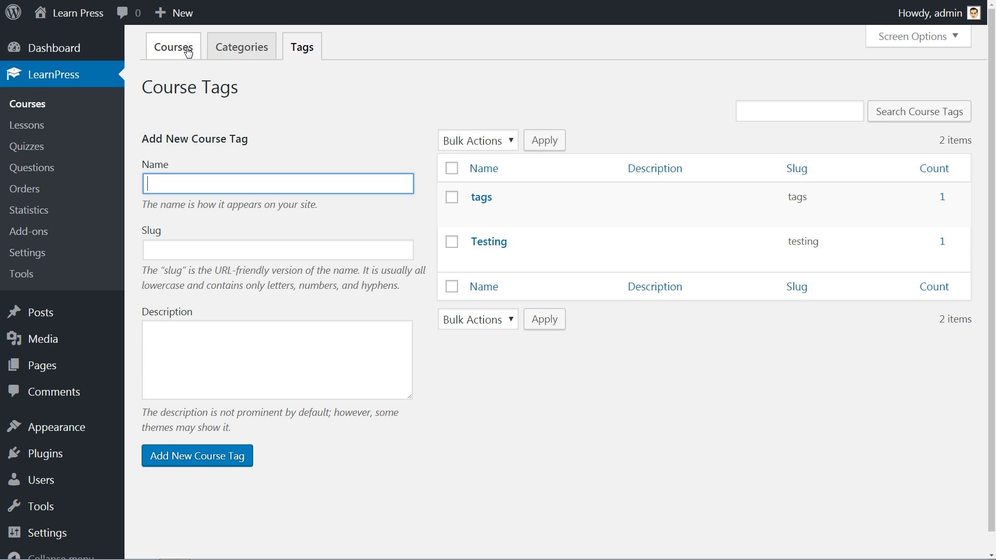
pyautogui.click(185, 48)
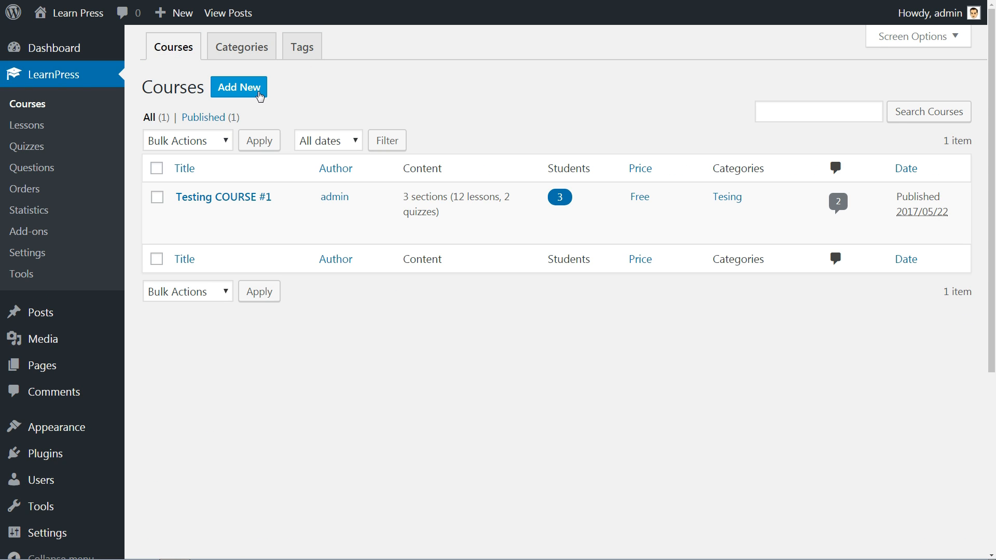
# Create a new course titled 'Testing COURSE' with 'Description' as its body.
pyautogui.click(240, 87)
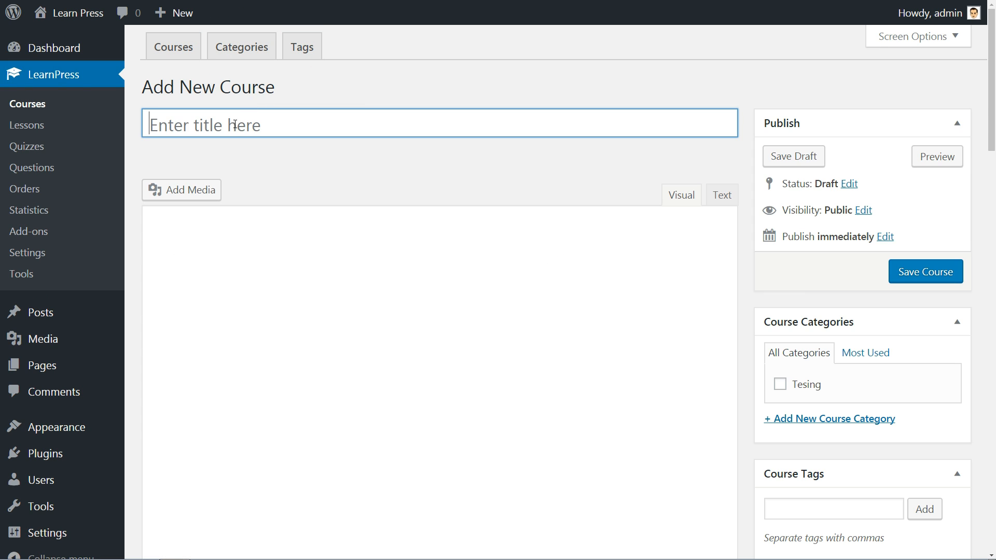
pyautogui.click(233, 124)
pyautogui.write('Testing COURSE')
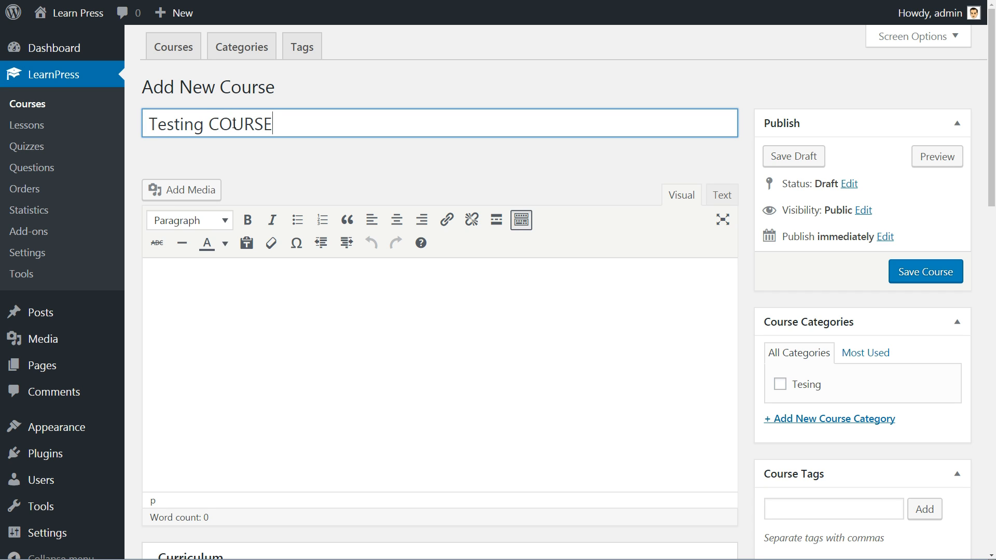
pyautogui.click(225, 279)
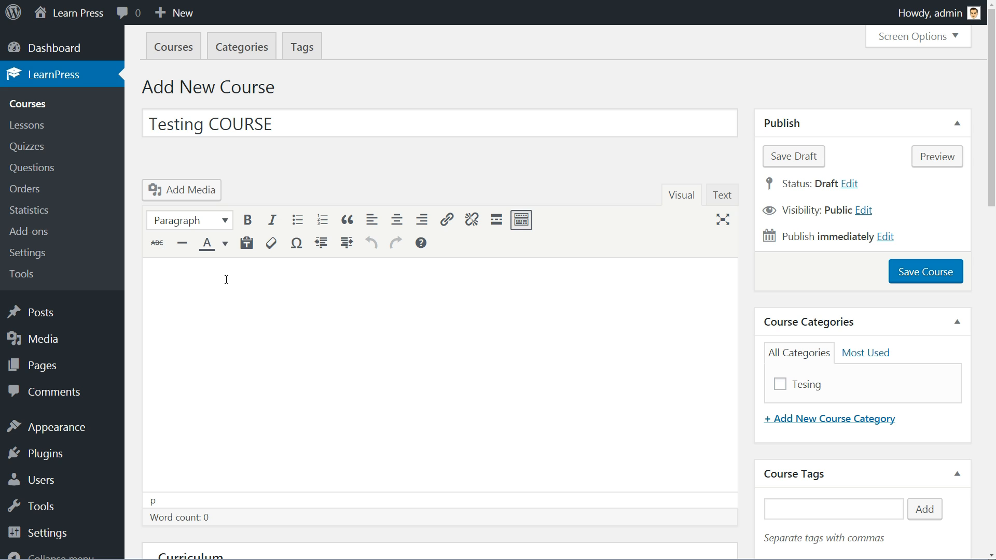
pyautogui.write('Description')
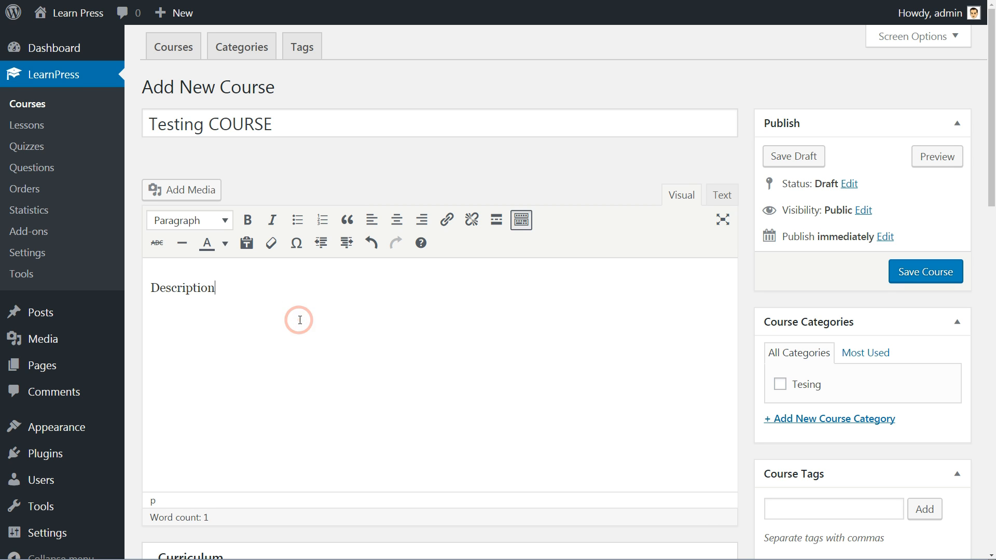
pyautogui.scroll(-5, 299, 320)
pyautogui.scroll(-5, 300, 320)
pyautogui.scroll(-3, 300, 320)
pyautogui.scroll(-3, 302, 320)
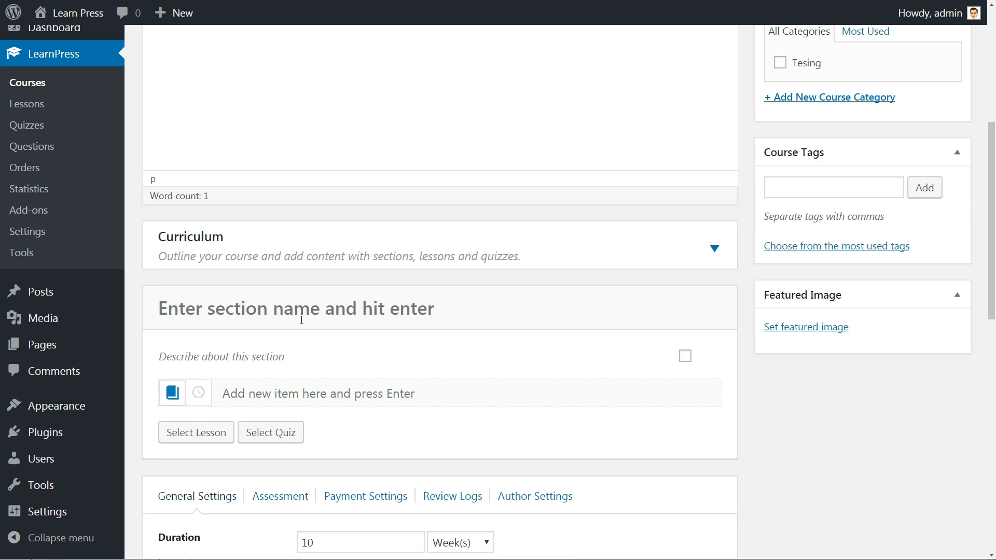
pyautogui.scroll(-2, 302, 319)
pyautogui.scroll(-1, 301, 320)
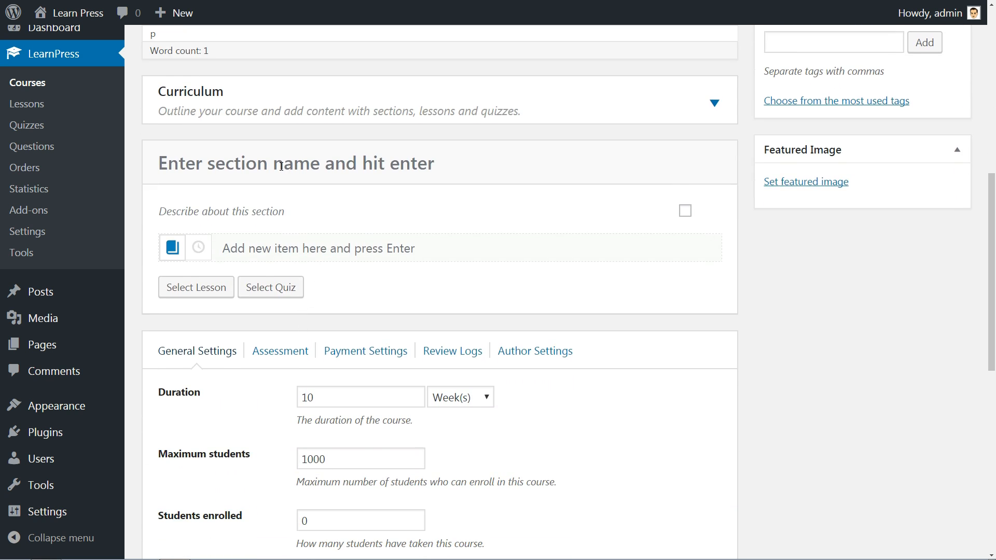
# Add three curriculum sections named 'Seciton 1', 'Section 2' and 'Section 3'.
pyautogui.click(260, 164)
pyautogui.write('Se')
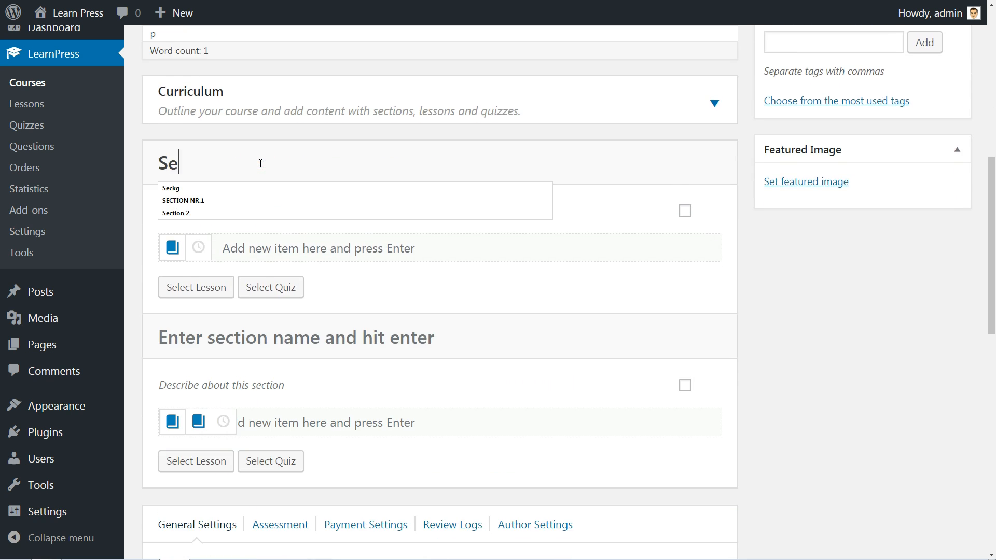
pyautogui.write('cion 1')
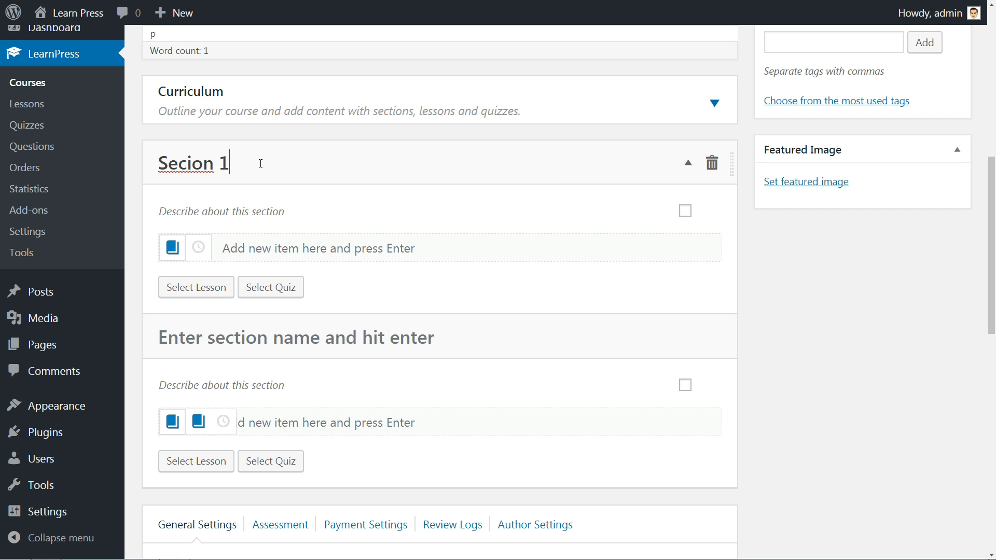
pyautogui.click(193, 163)
pyautogui.write('t')
pyautogui.click(265, 160)
pyautogui.press('Return')
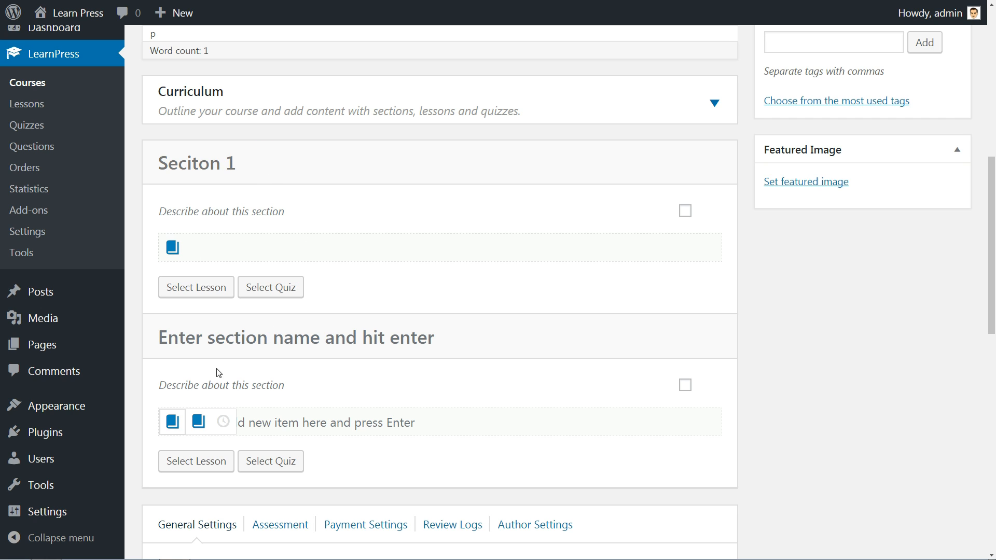
pyautogui.click(199, 343)
pyautogui.write('Section 2')
pyautogui.press('Return')
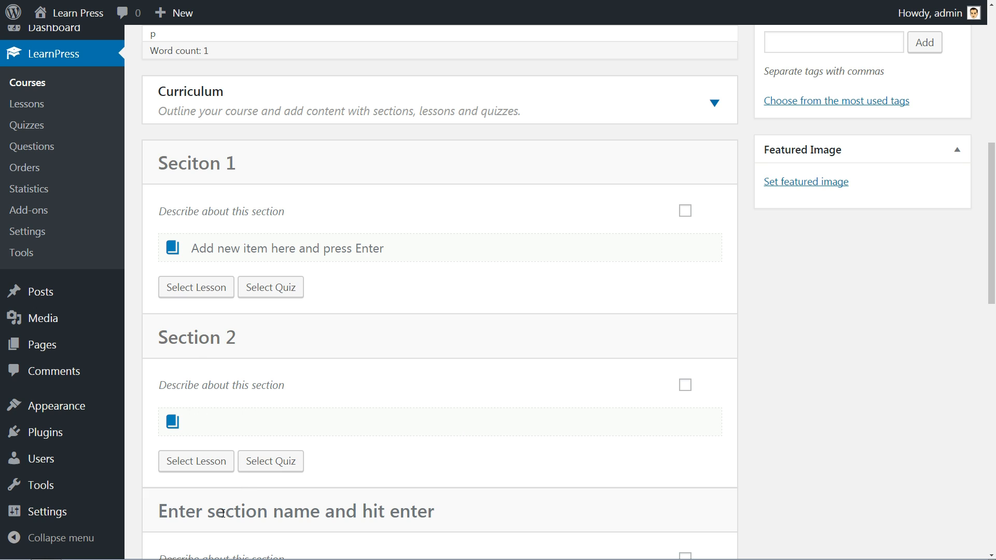
pyautogui.click(223, 511)
pyautogui.write('Section 3')
pyautogui.press('Return')
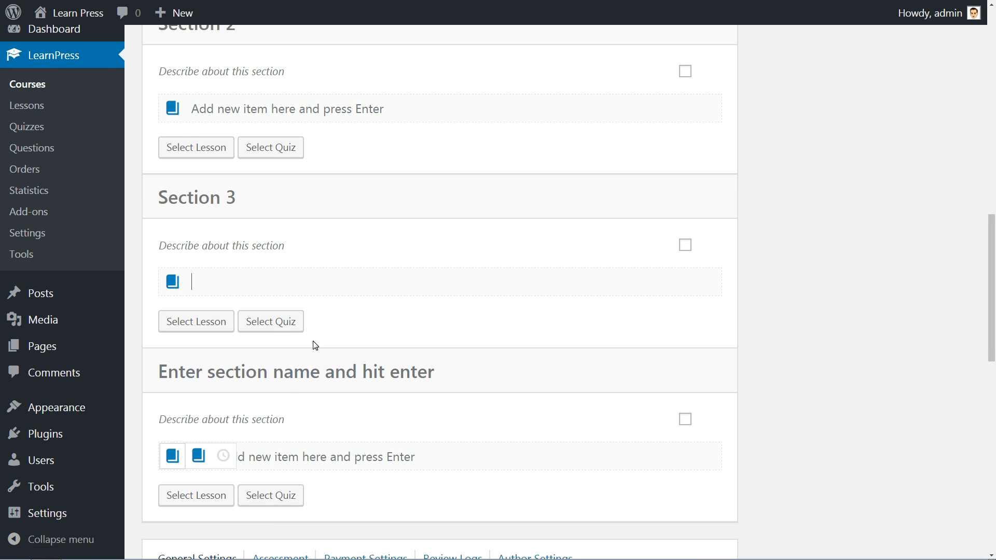
pyautogui.scroll(3, 309, 345)
pyautogui.scroll(2, 270, 207)
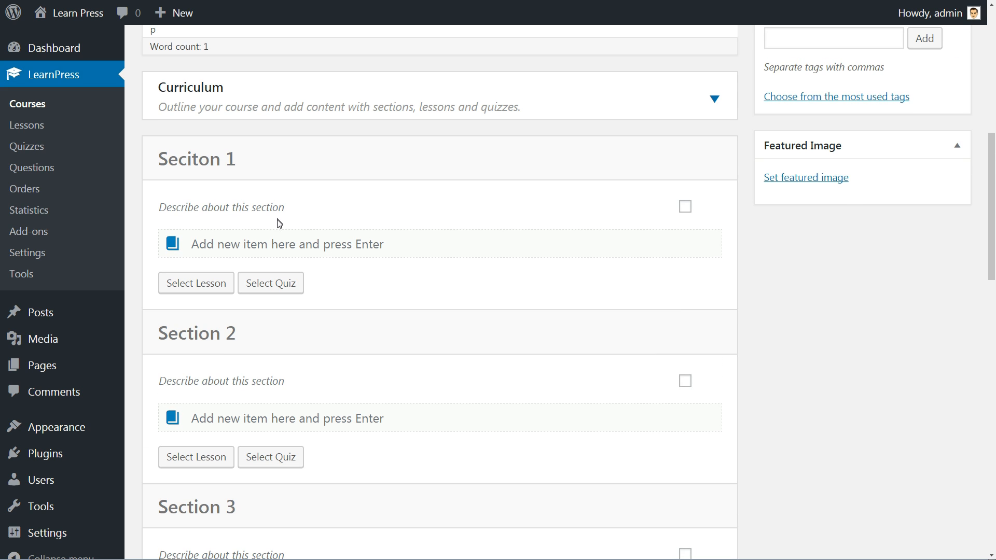
# Add Lesson 1, Lesson 2 and Lesson 3 as lesson items in Seciton 1.
pyautogui.click(239, 243)
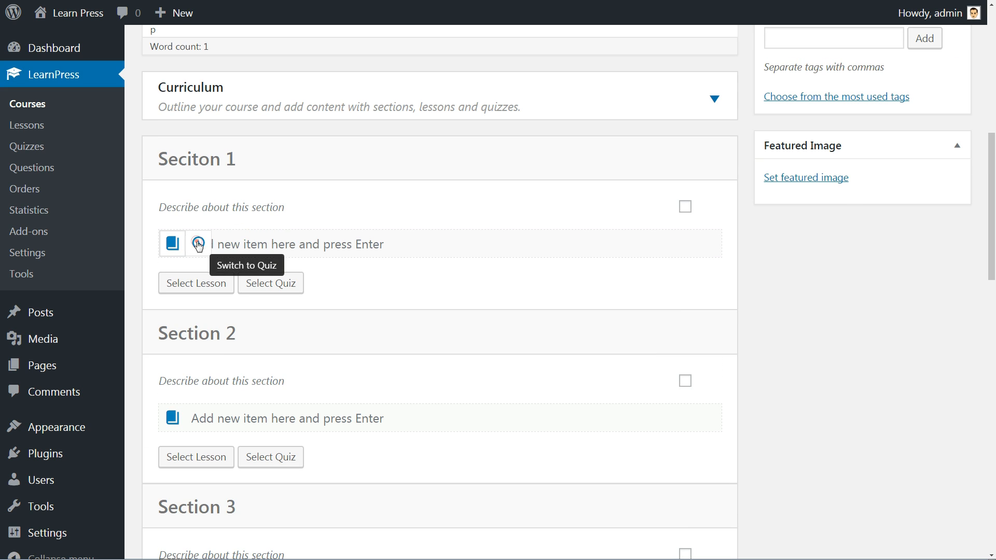
pyautogui.click(198, 244)
pyautogui.click(173, 243)
pyautogui.click(225, 245)
pyautogui.write('esson 1')
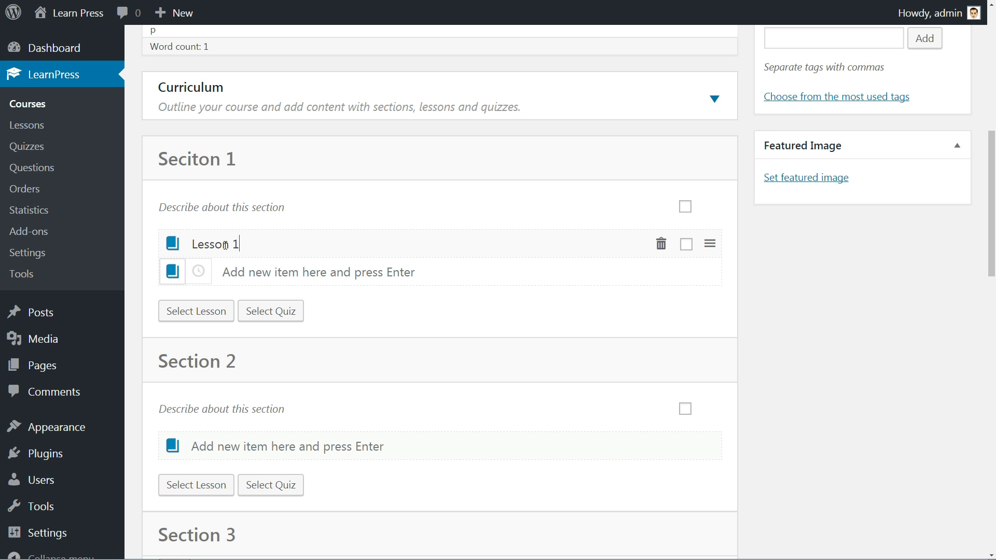
pyautogui.press('Return')
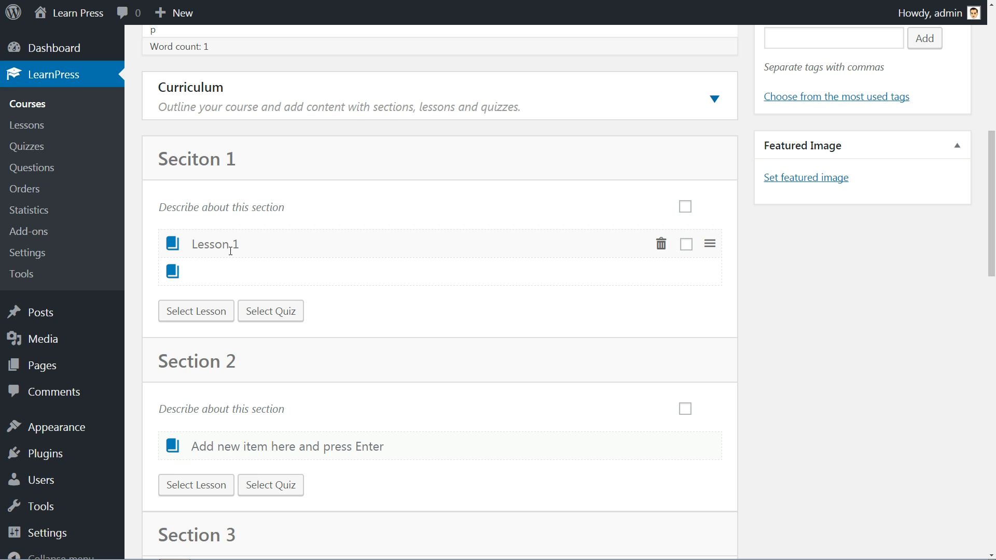
pyautogui.write('Lesson 2')
pyautogui.press('Return')
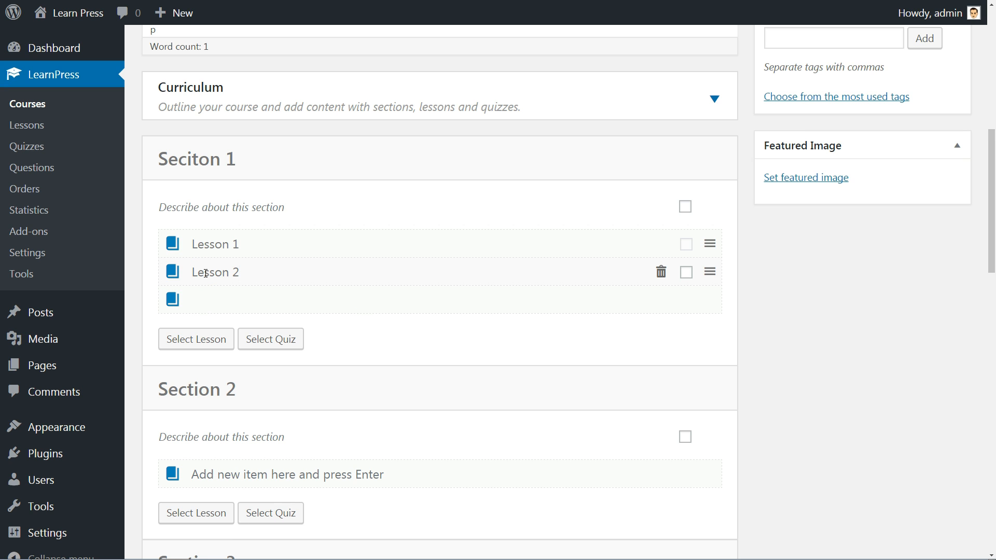
pyautogui.write('Lesson 3')
pyautogui.press('Return')
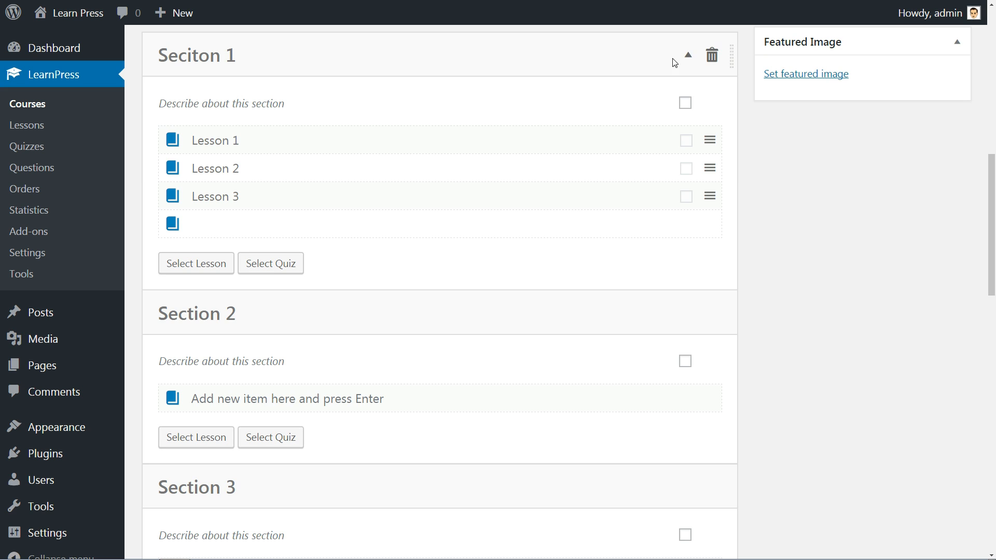
# Drag Section 1 and Lesson 2 slightly, leaving the curriculum order unchanged.
pyautogui.moveTo(728, 54); pyautogui.dragTo(725, 72)
pyautogui.moveTo(710, 169); pyautogui.dragTo(660, 170)
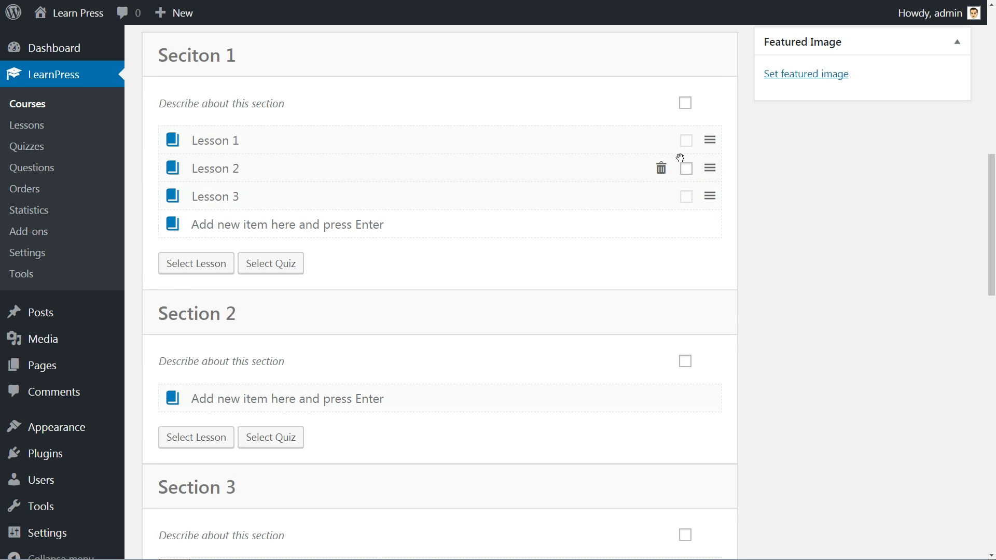
pyautogui.scroll(10, 700, 195)
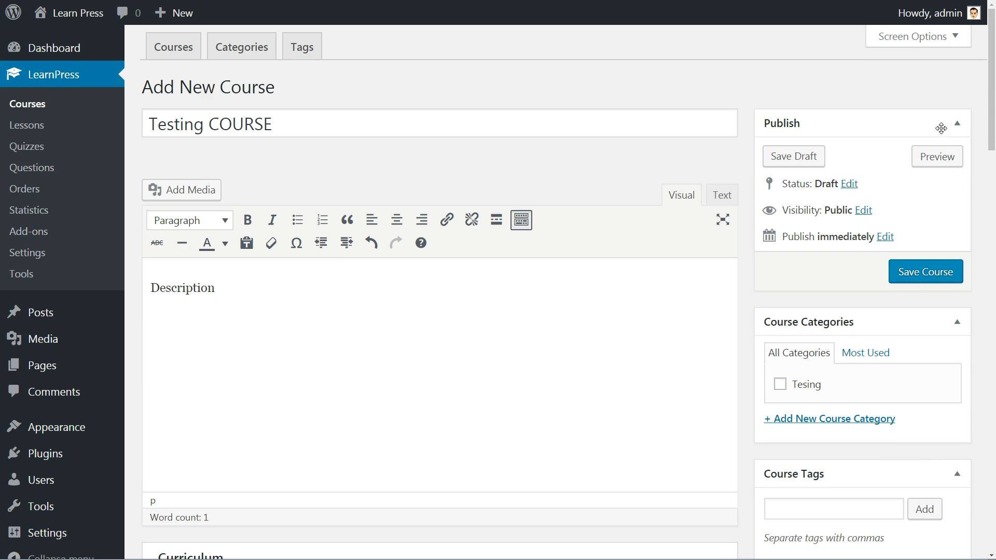
# Save the course and set Students enrolled to 2 in General Settings.
pyautogui.click(925, 271)
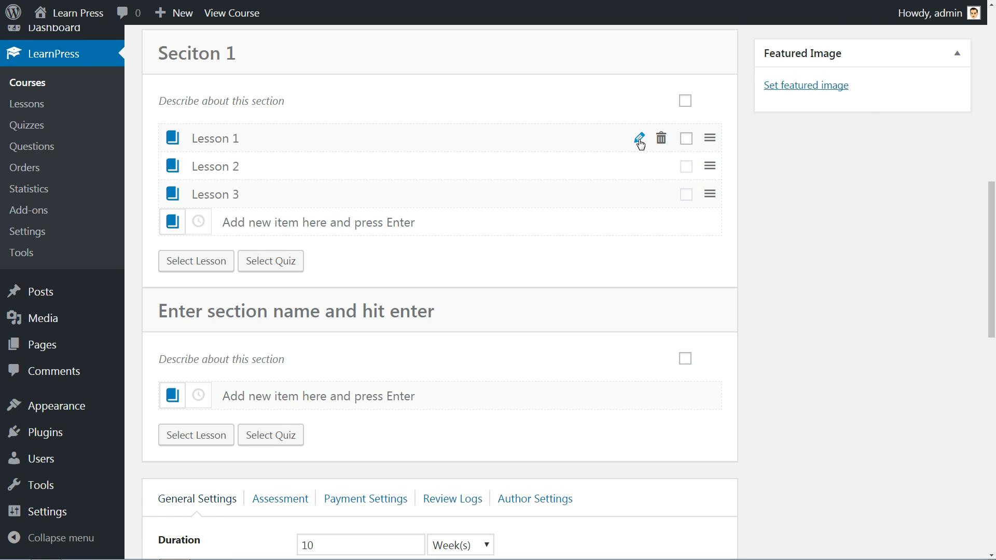
pyautogui.click(639, 138)
pyautogui.click(27, 103)
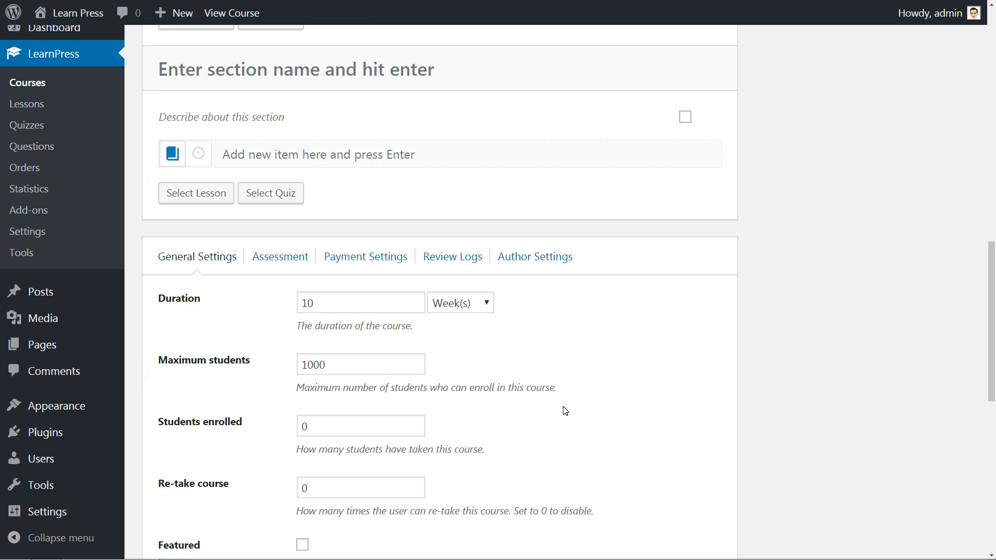
pyautogui.scroll(-2, 565, 411)
pyautogui.scroll(-2, 565, 411)
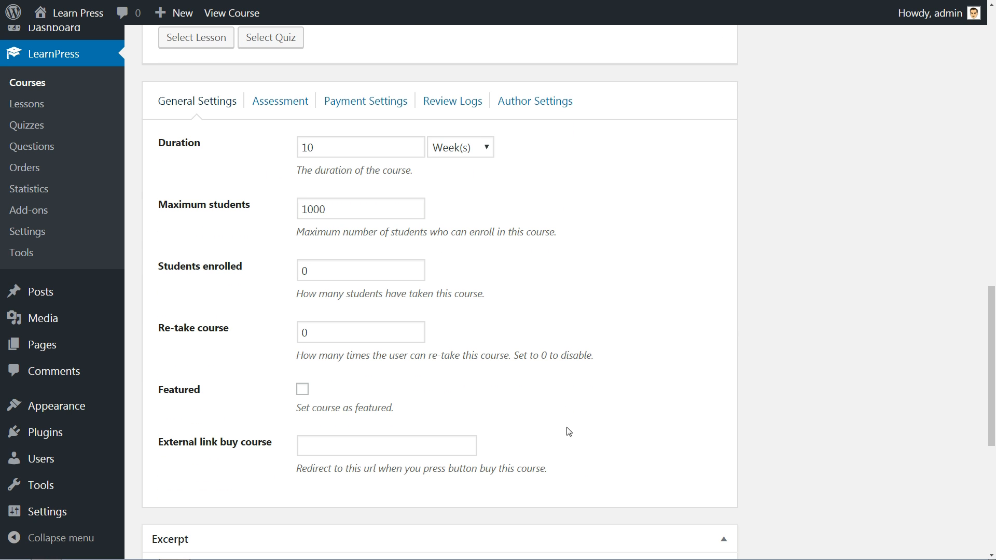
pyautogui.doubleClick(332, 149)
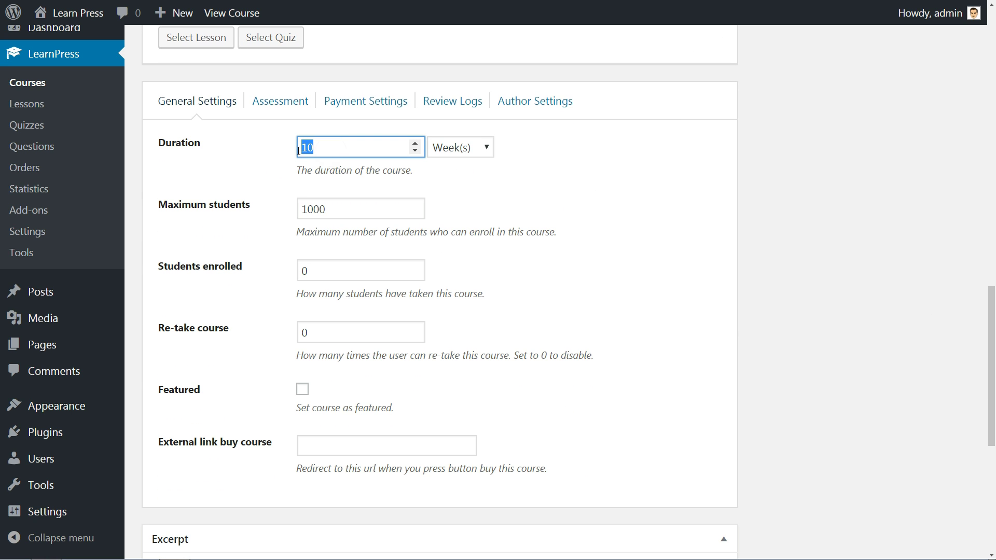
pyautogui.doubleClick(330, 210)
pyautogui.doubleClick(320, 271)
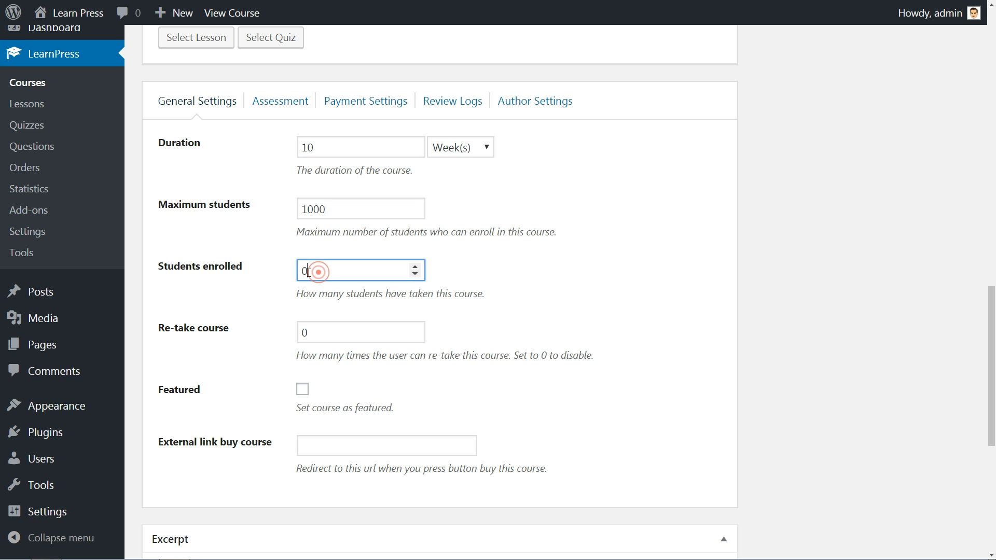
pyautogui.click(414, 266)
pyautogui.click(414, 266)
pyautogui.click(454, 274)
# Set Re-take course to 1, mark the course Featured and enter the Udemy external buy link.
pyautogui.click(322, 334)
pyautogui.click(415, 328)
pyautogui.click(466, 327)
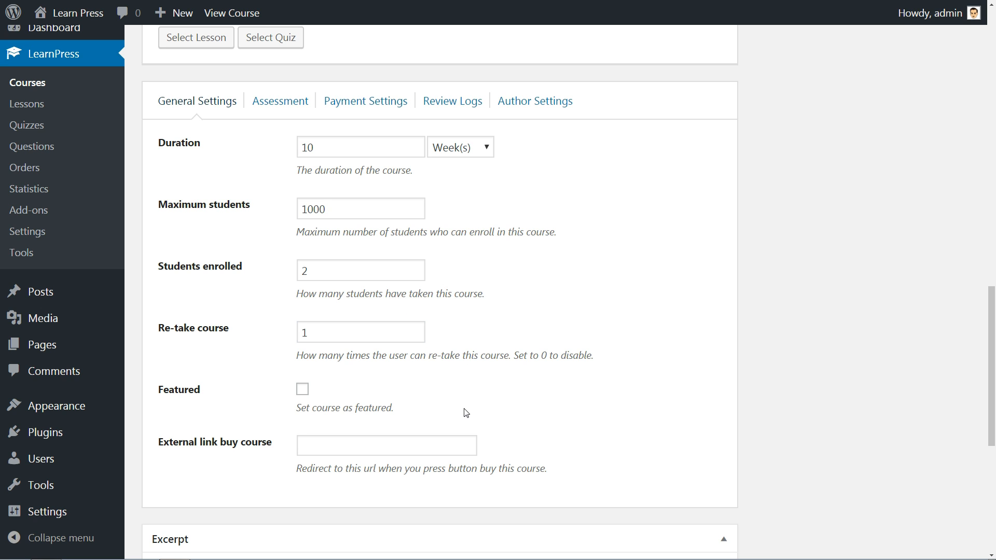
pyautogui.click(303, 390)
pyautogui.click(313, 448)
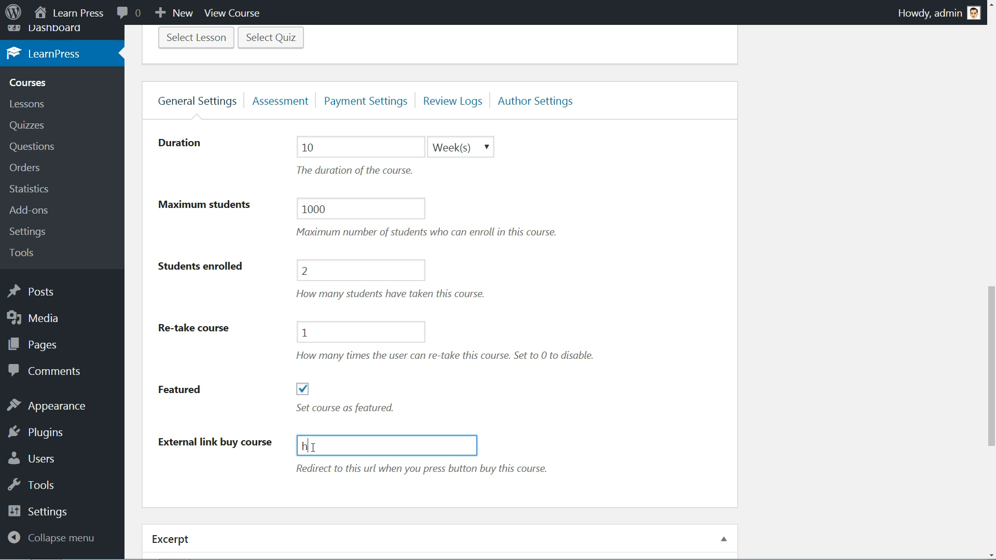
pyautogui.write(':/')
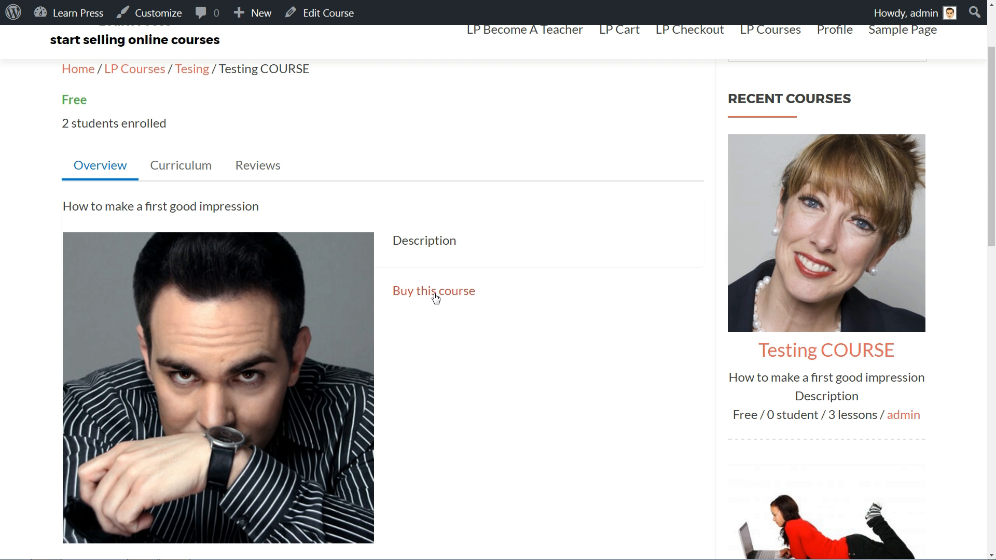
# Follow the Buy this course link to Udemy and view its affiliate program page.
pyautogui.click(435, 297)
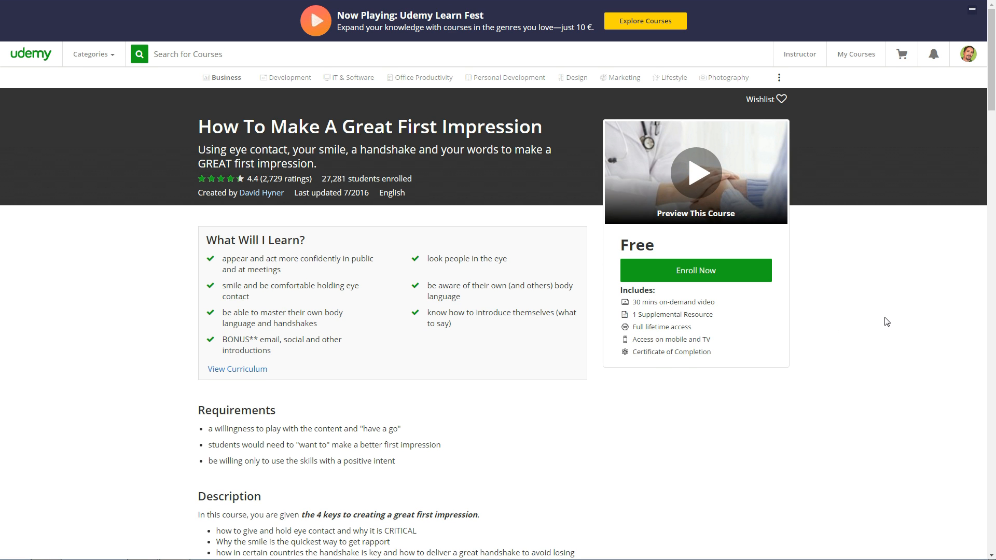
pyautogui.scroll(-10, 498, 311)
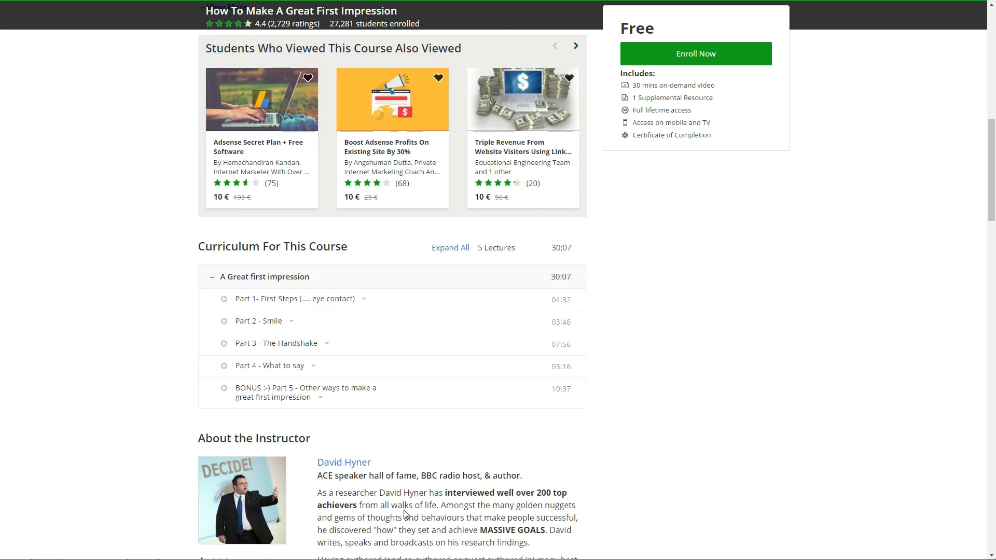
pyautogui.scroll(-10, 498, 311)
pyautogui.scroll(-10, 405, 467)
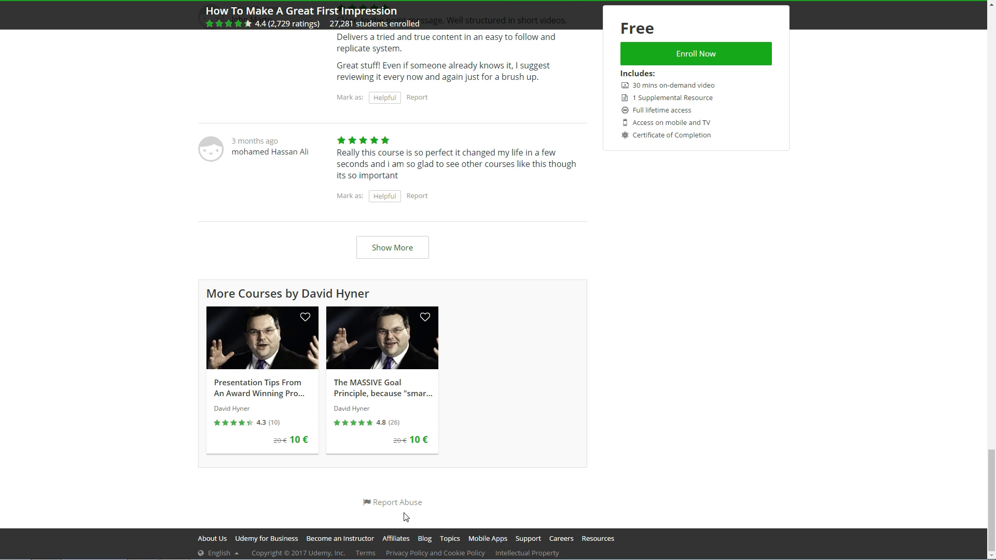
pyautogui.click(396, 538)
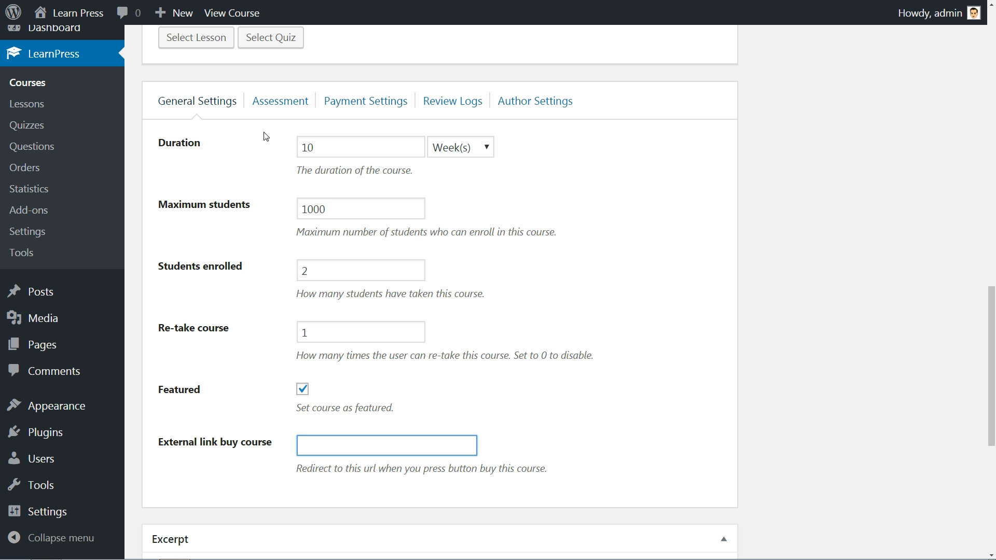
# In Assessment, try final-quiz evaluation then keep Evaluate lessons at the 80 passing value.
pyautogui.click(277, 105)
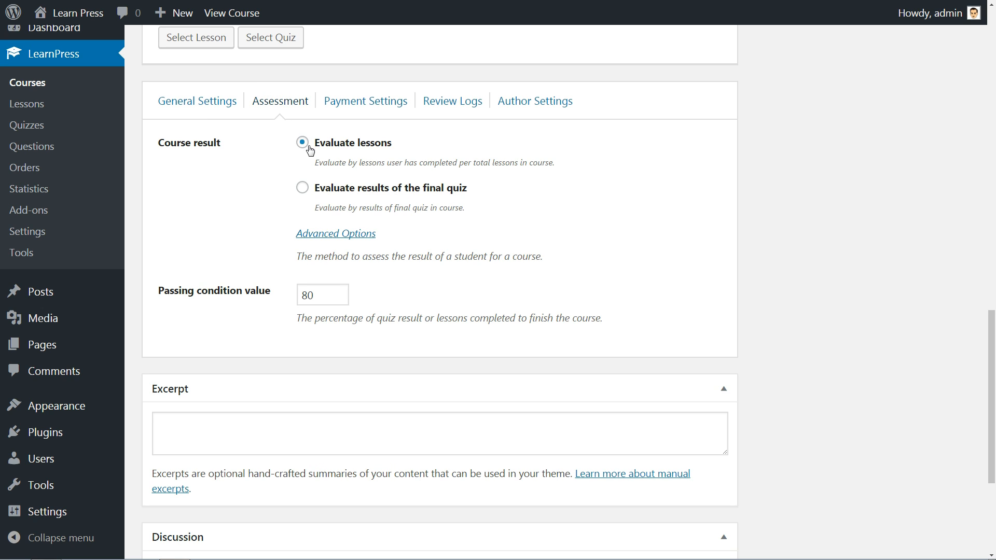
pyautogui.click(301, 188)
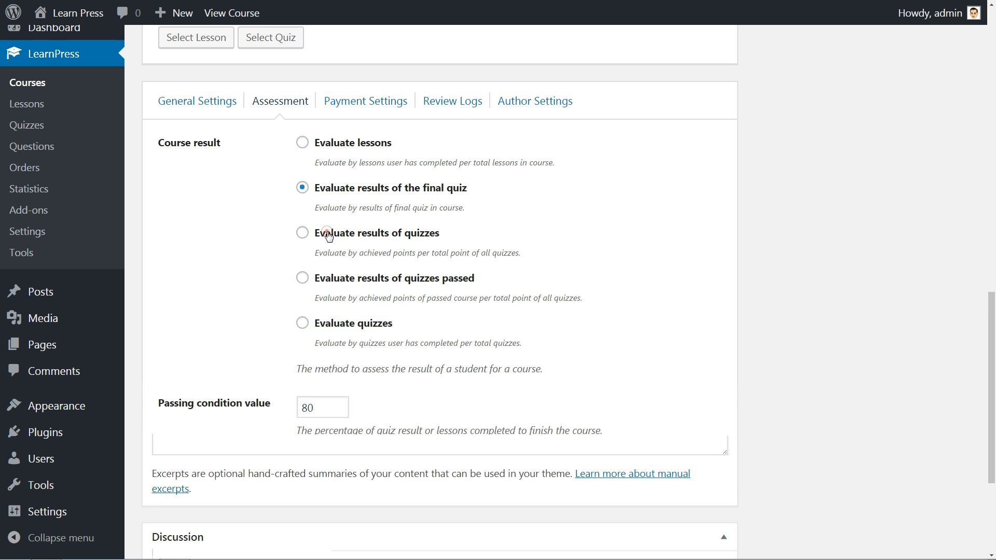
pyautogui.click(302, 143)
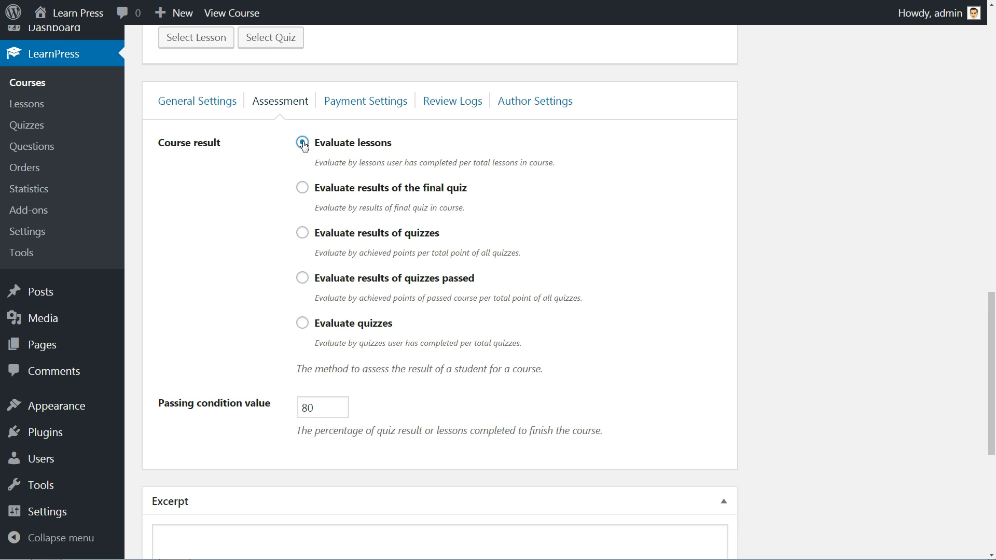
# In Payment Settings make the course paid with price 70, sale price 50 and sale dates tried.
pyautogui.click(358, 103)
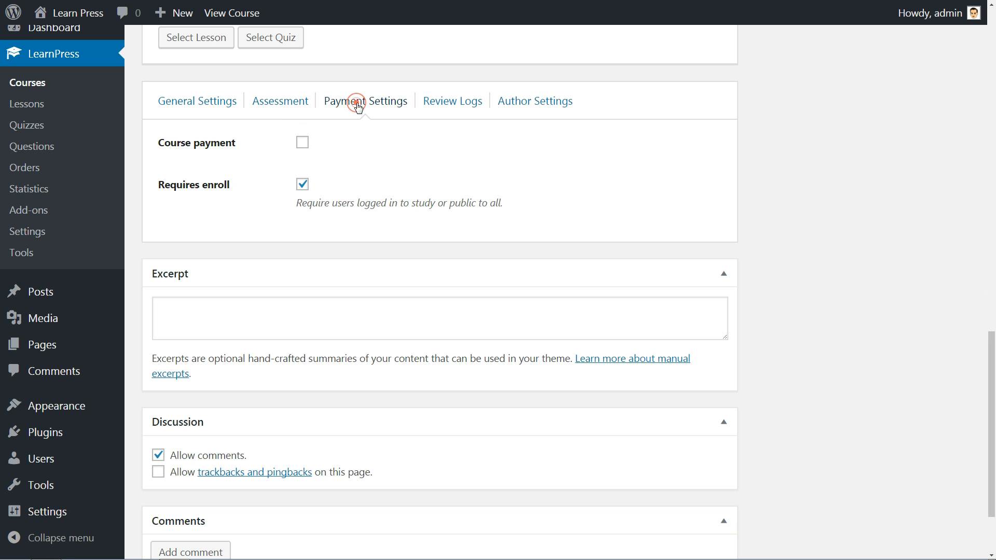
pyautogui.click(302, 143)
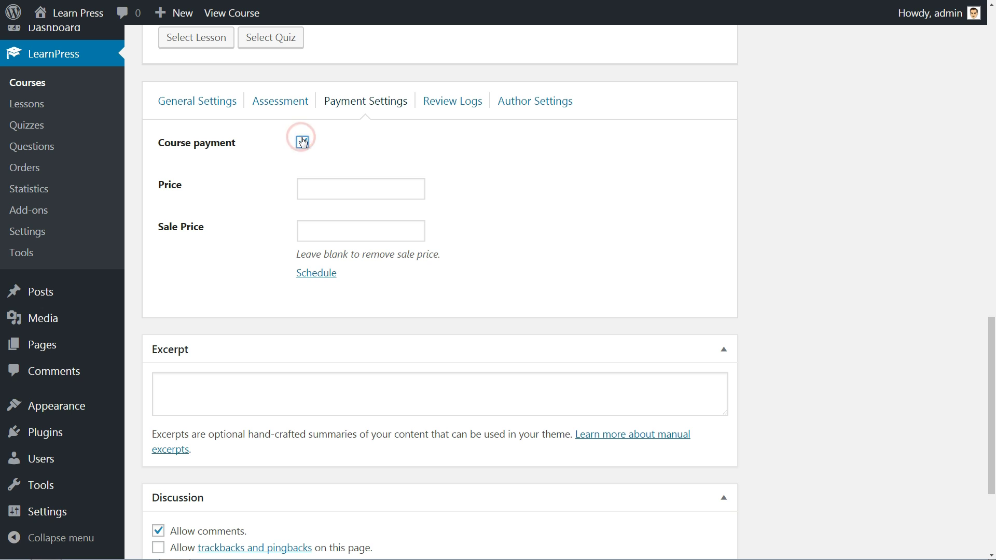
pyautogui.click(311, 186)
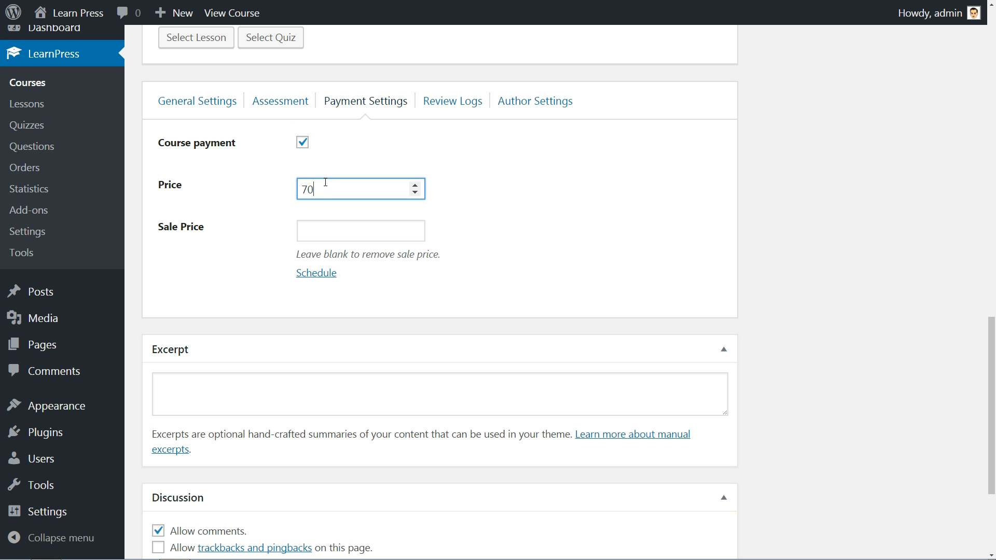
pyautogui.click(312, 231)
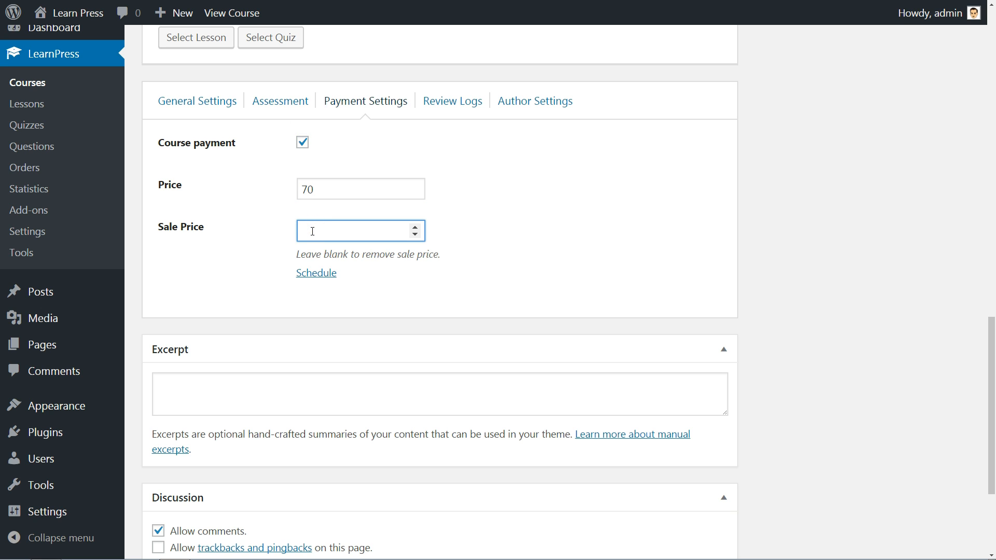
pyautogui.click(318, 273)
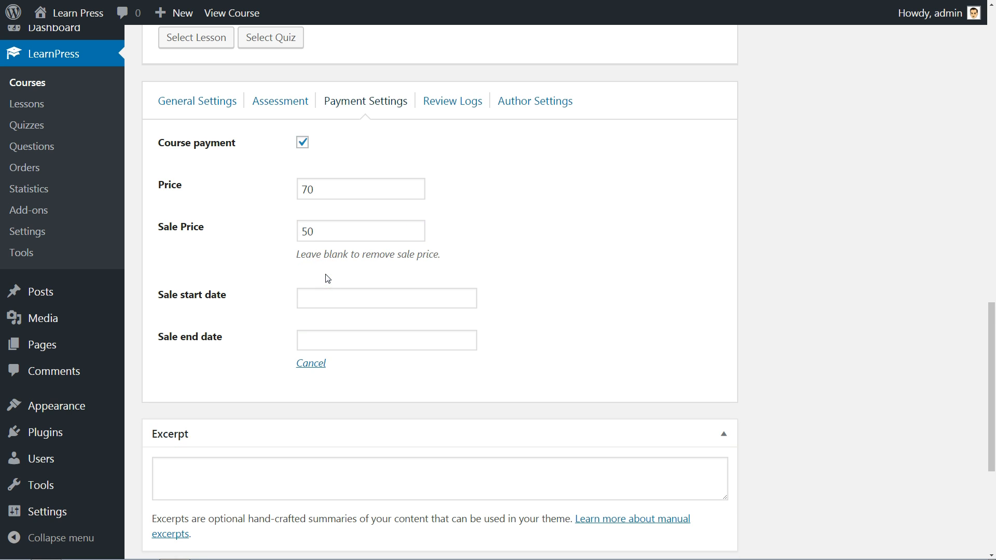
pyautogui.click(318, 299)
pyautogui.click(459, 272)
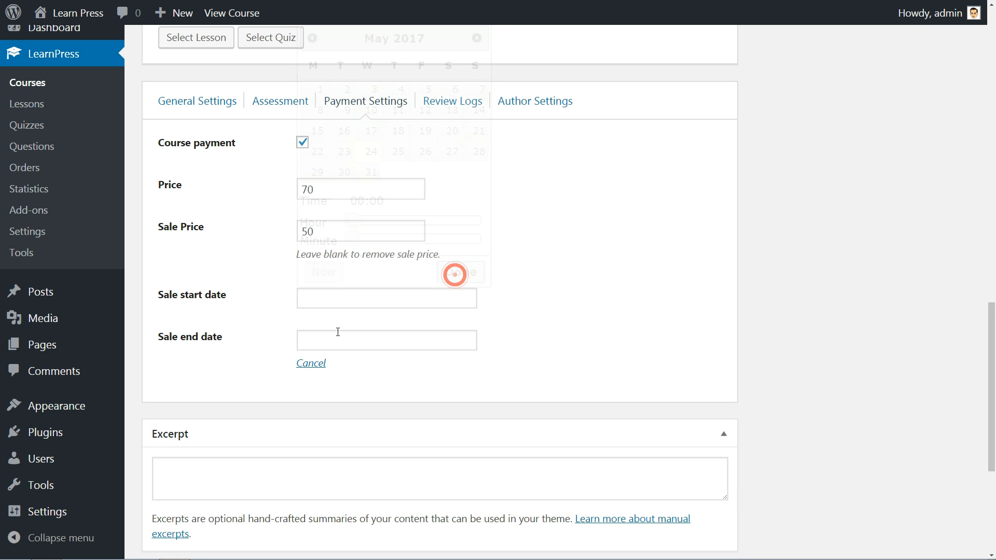
pyautogui.click(313, 342)
pyautogui.click(460, 313)
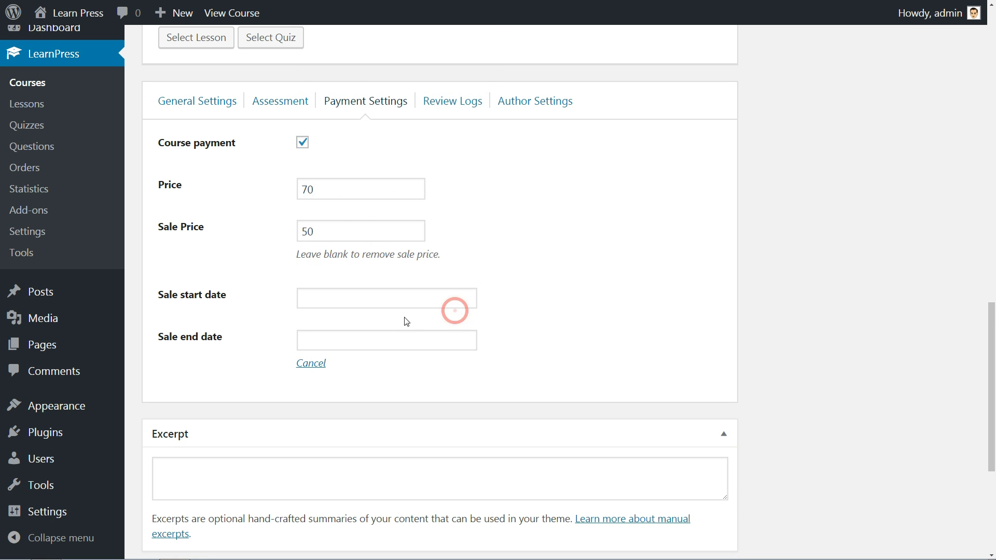
# Clear the price and sale price, untick Course payment and save the course.
pyautogui.doubleClick(322, 192)
pyautogui.press('BackSpace')
pyautogui.doubleClick(319, 232)
pyautogui.press('BackSpace')
pyautogui.click(319, 188)
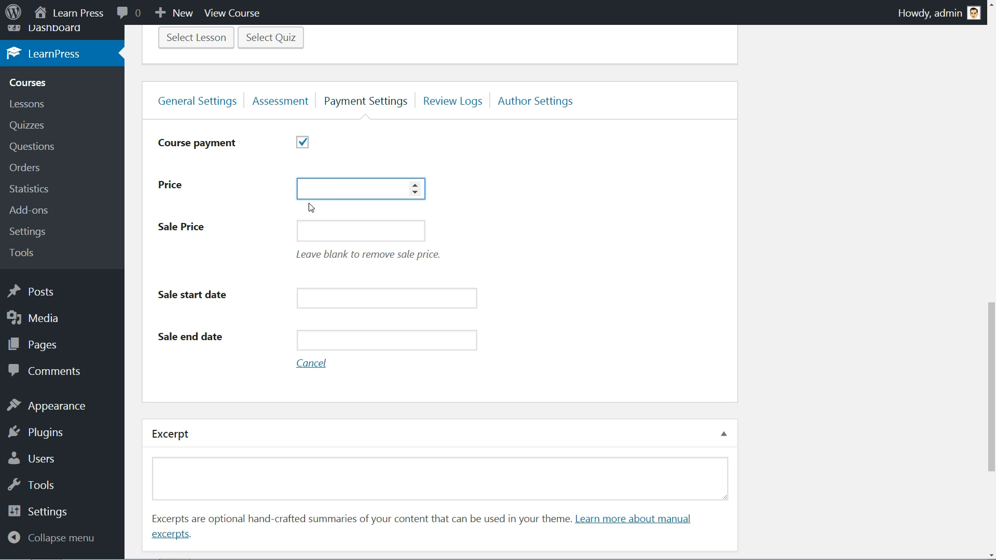
pyautogui.click(303, 143)
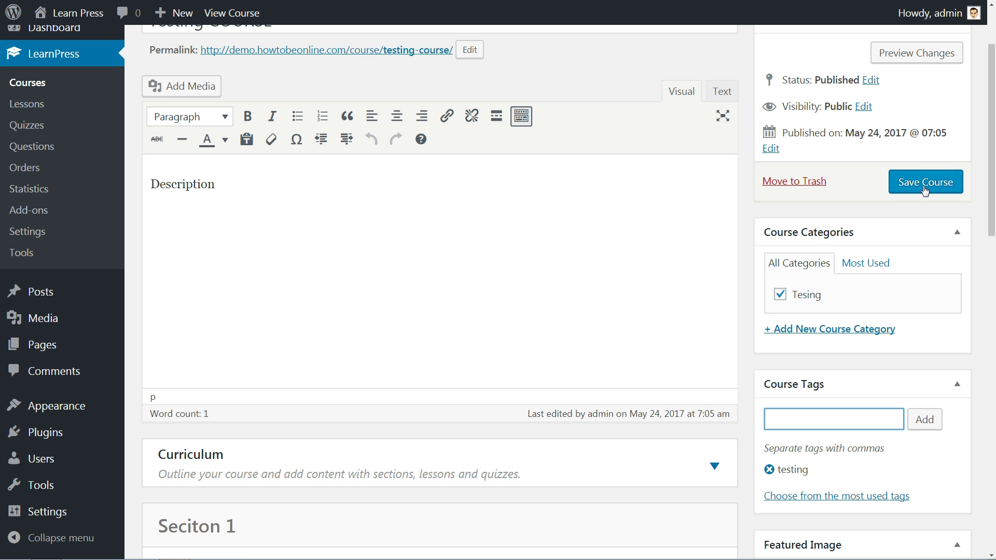
pyautogui.click(927, 182)
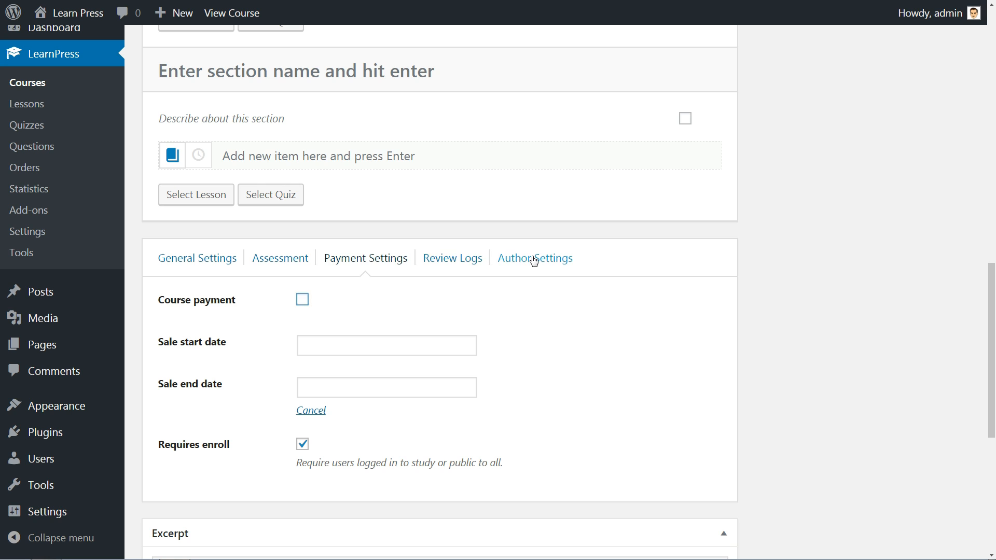
# Check the Author Settings dropdown and keep admin as the course author.
pyautogui.click(534, 260)
pyautogui.click(445, 304)
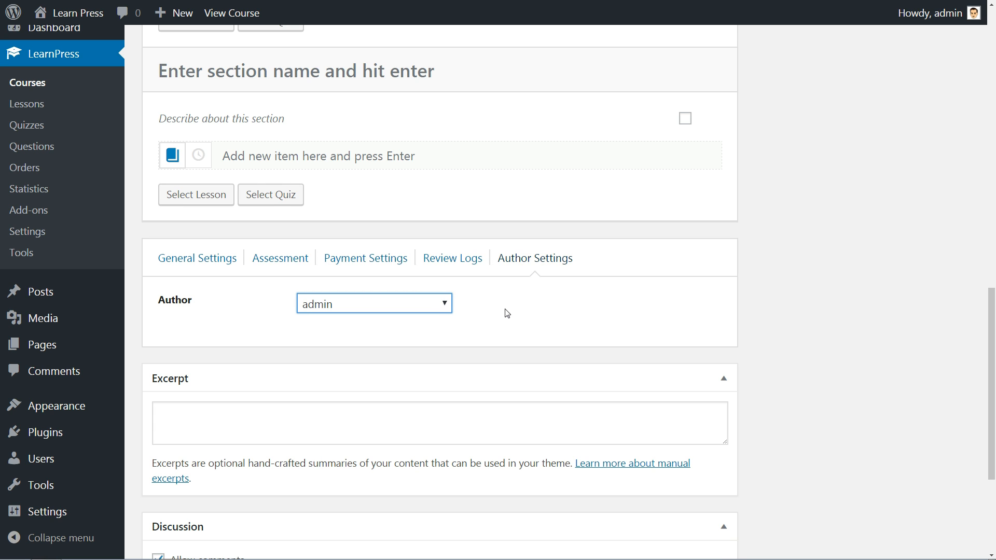
pyautogui.click(798, 358)
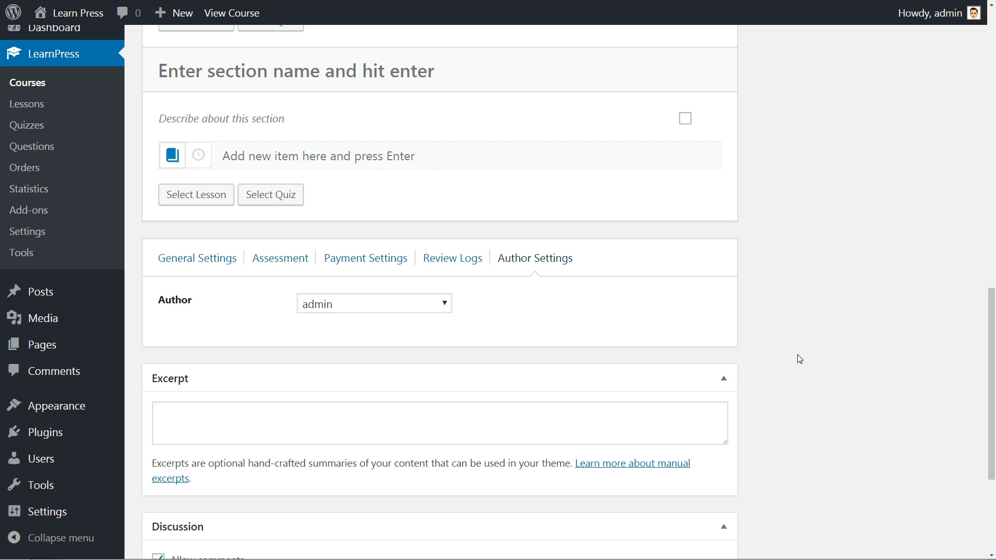
# Assign the Tesing category and the suggested Testing tag to Testing COURSE.
pyautogui.click(447, 303)
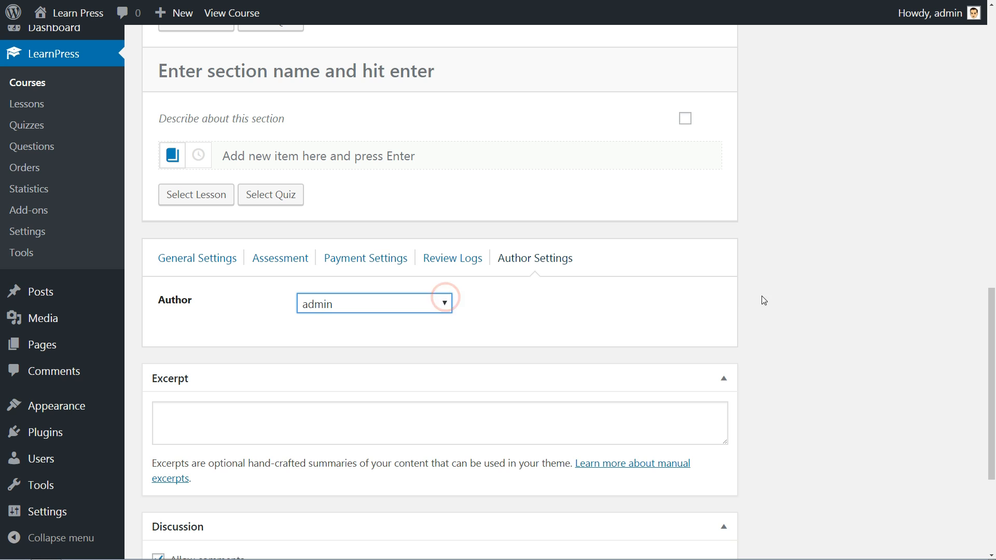
pyautogui.scroll(10, 777, 300)
pyautogui.click(778, 423)
pyautogui.scroll(-3, 856, 420)
pyautogui.click(810, 340)
pyautogui.write('testing')
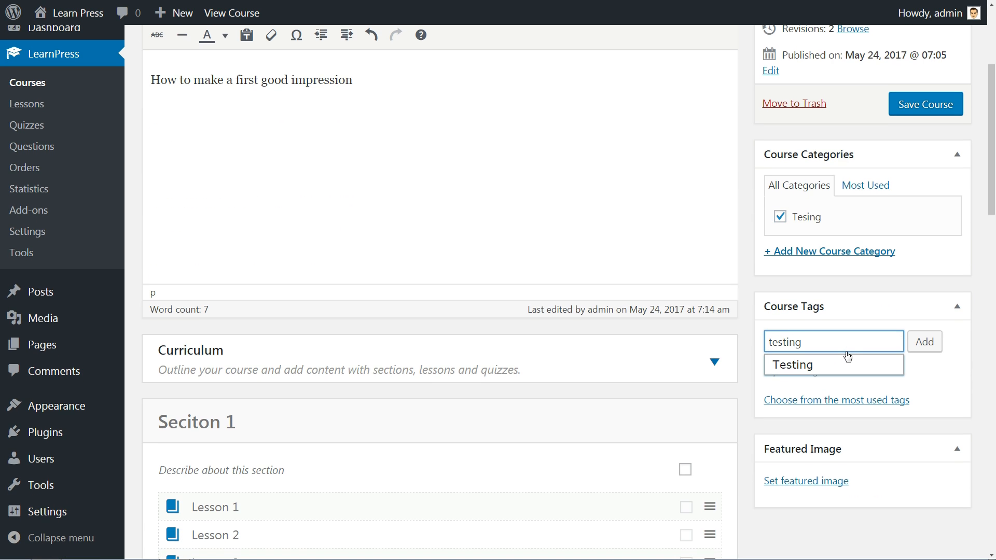
pyautogui.click(843, 362)
pyautogui.scroll(-1, 825, 388)
# Look at the featured image chooser without picking one, then save the course.
pyautogui.click(805, 429)
pyautogui.click(907, 513)
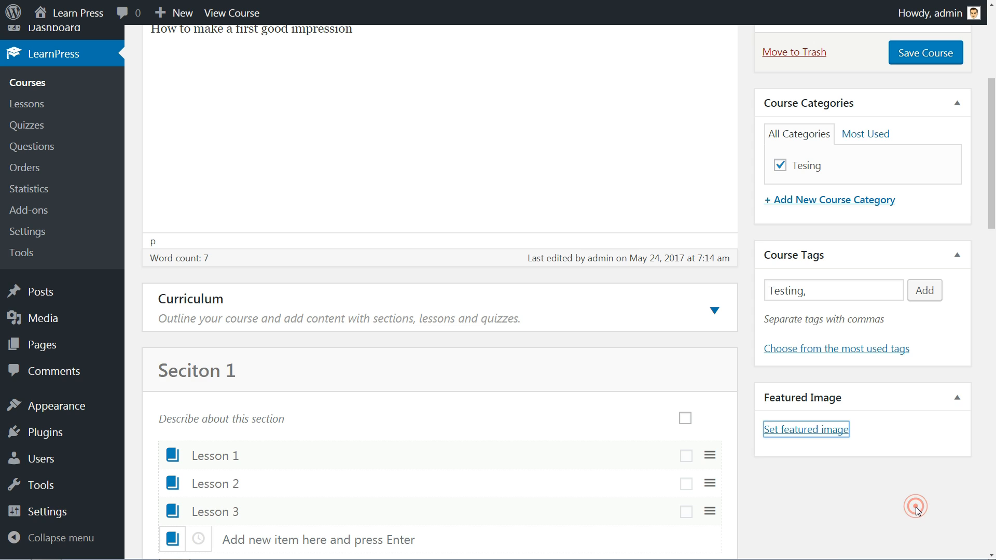
pyautogui.scroll(5, 856, 350)
pyautogui.click(925, 313)
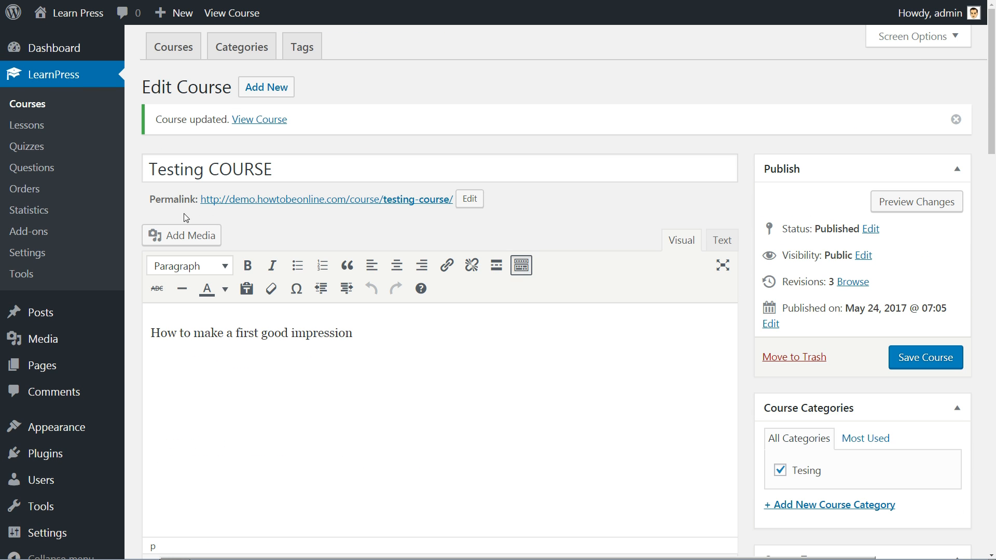
# In the Lessons list, keep Lesson 1 preview on and switch preview off for Testing LESSON 1 and Video 1.
pyautogui.click(29, 125)
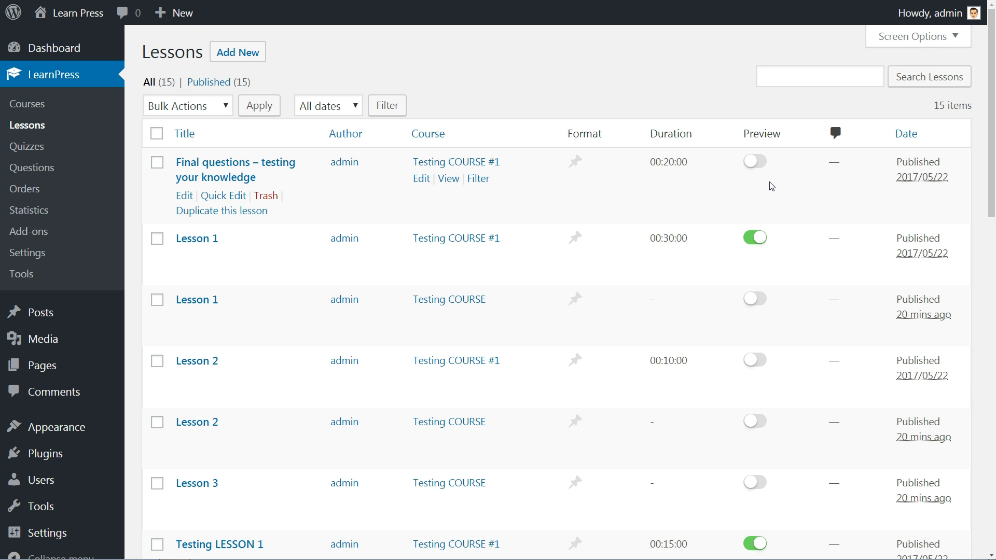
pyautogui.scroll(-3, 770, 189)
pyautogui.scroll(-5, 770, 189)
pyautogui.scroll(1, 770, 189)
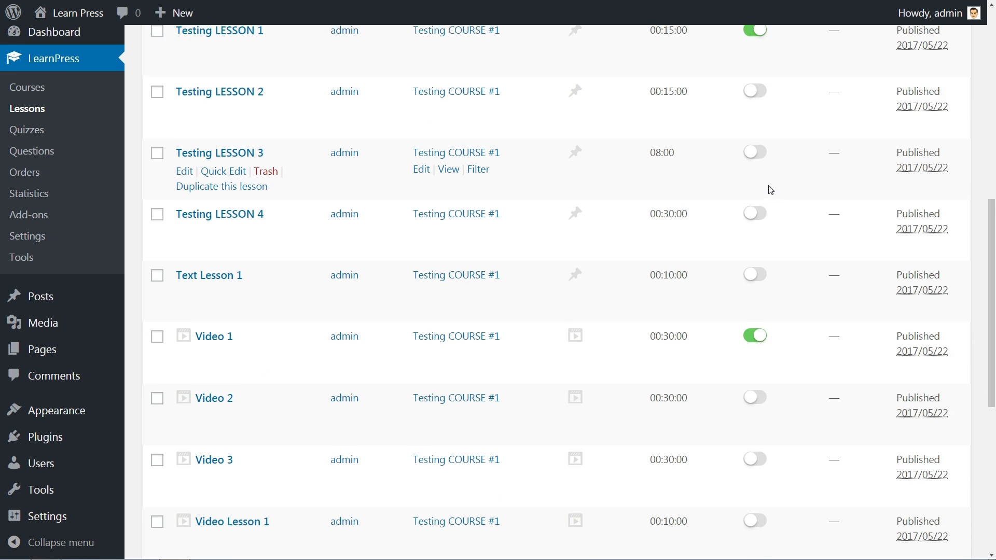
pyautogui.scroll(5, 770, 189)
pyautogui.scroll(2, 768, 189)
pyautogui.moveTo(759, 240)
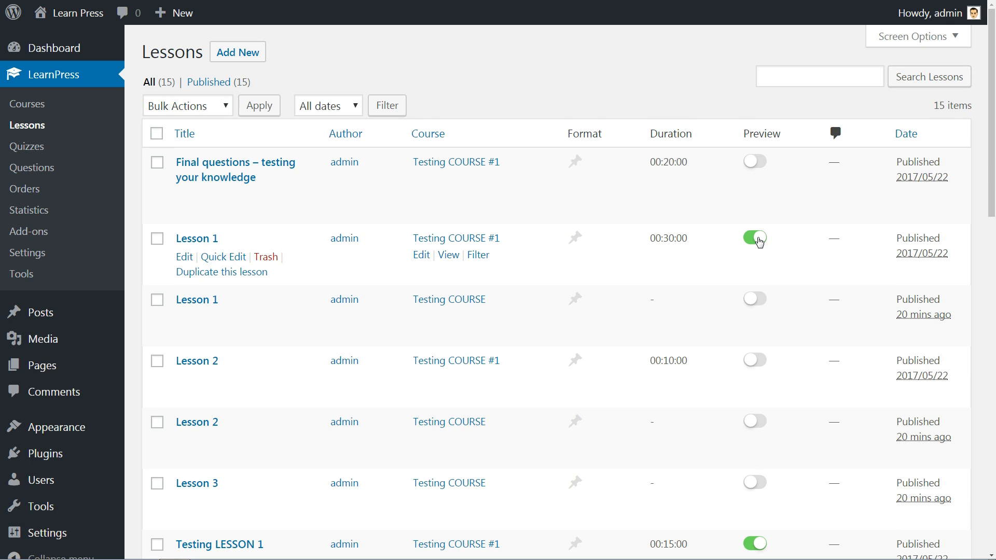
pyautogui.click(755, 238)
pyautogui.click(755, 238)
pyautogui.scroll(-2, 794, 270)
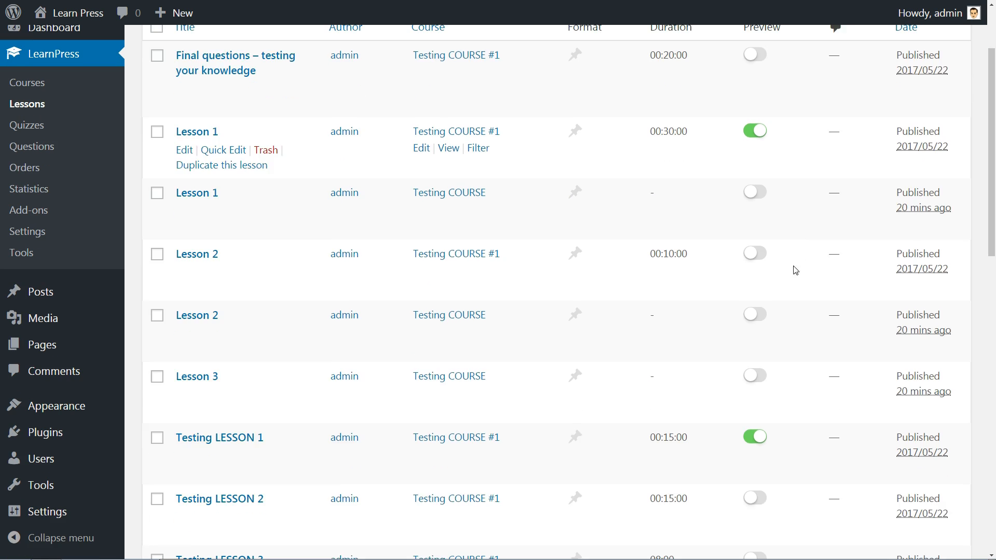
pyautogui.scroll(-3, 794, 270)
pyautogui.click(753, 232)
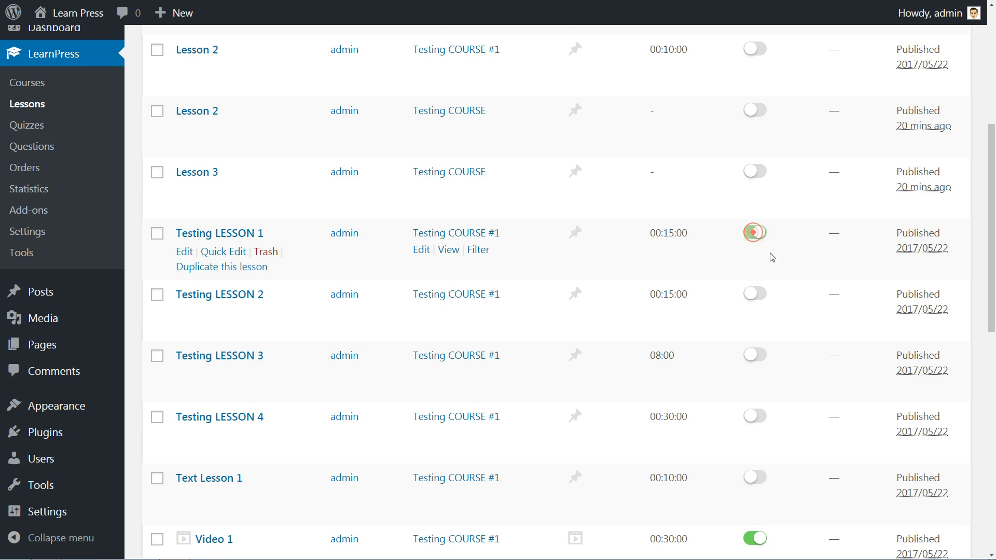
pyautogui.scroll(-4, 771, 257)
pyautogui.click(755, 281)
pyautogui.scroll(5, 786, 289)
pyautogui.scroll(5, 786, 290)
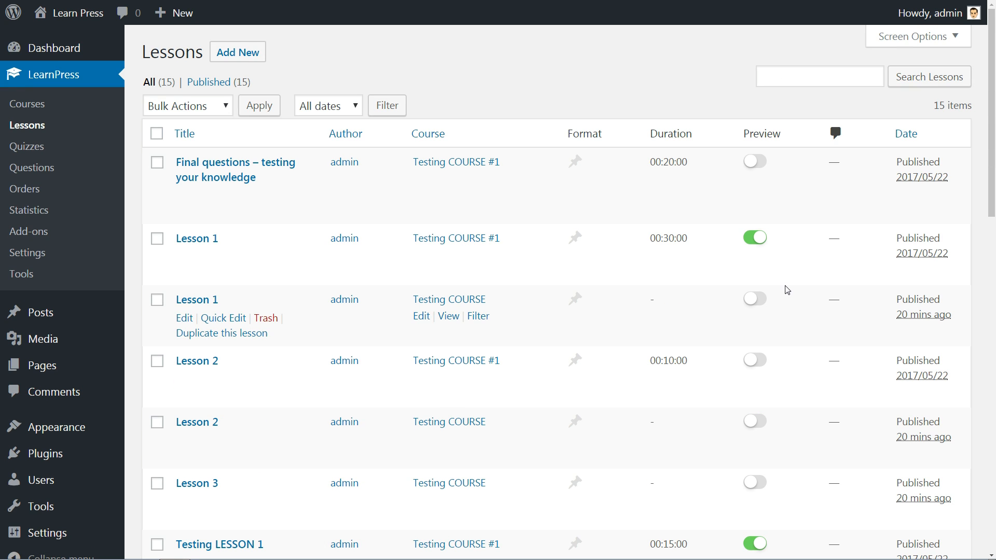
pyautogui.moveTo(348, 257)
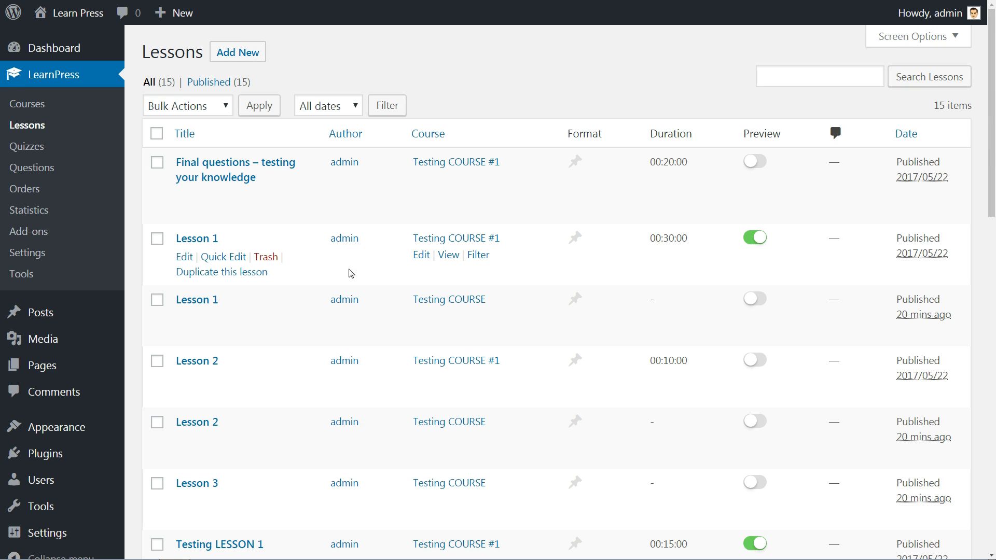
# Insert the girl-in-red-sweater image after Lesson 1's first paragraph from the media library.
pyautogui.click(184, 256)
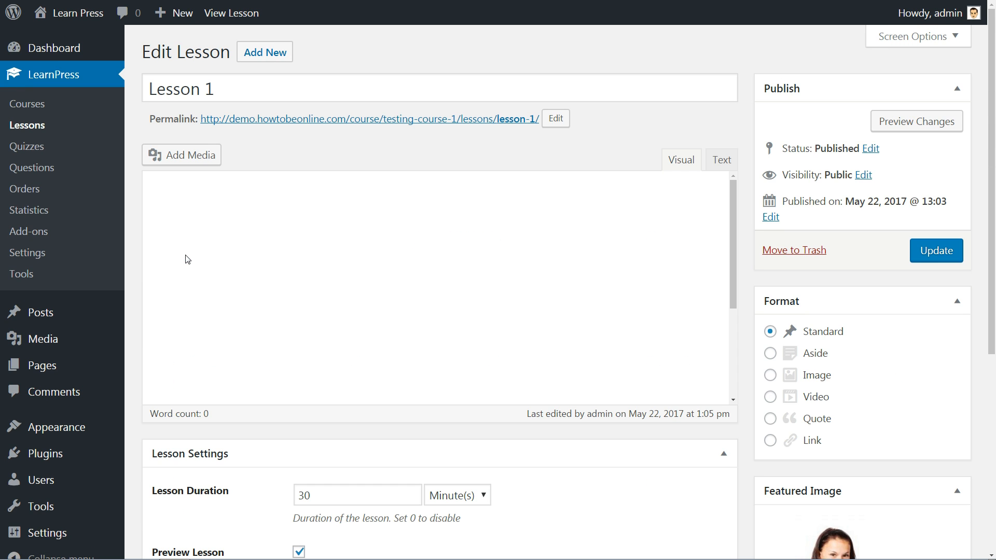
pyautogui.scroll(-2, 358, 306)
pyautogui.scroll(-1, 357, 306)
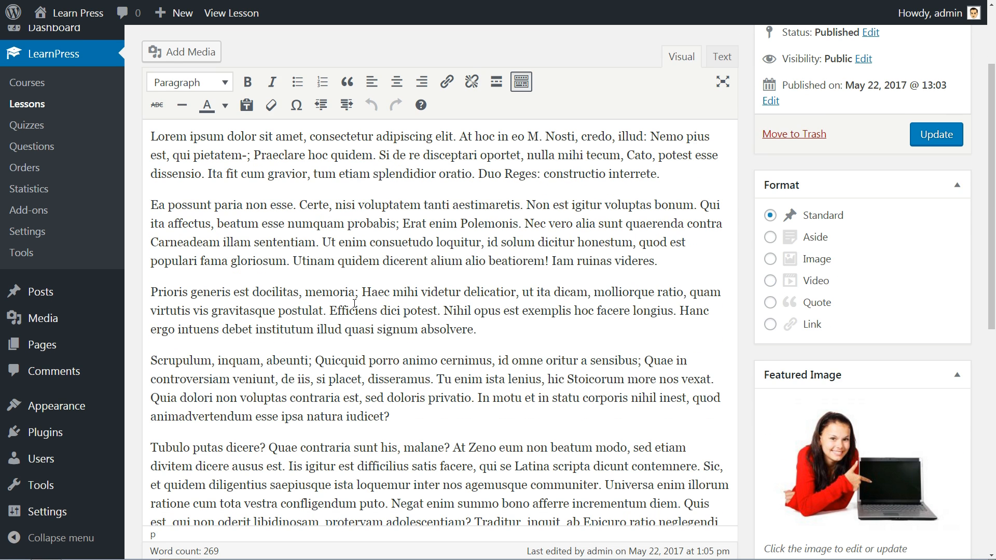
pyautogui.scroll(3, 353, 303)
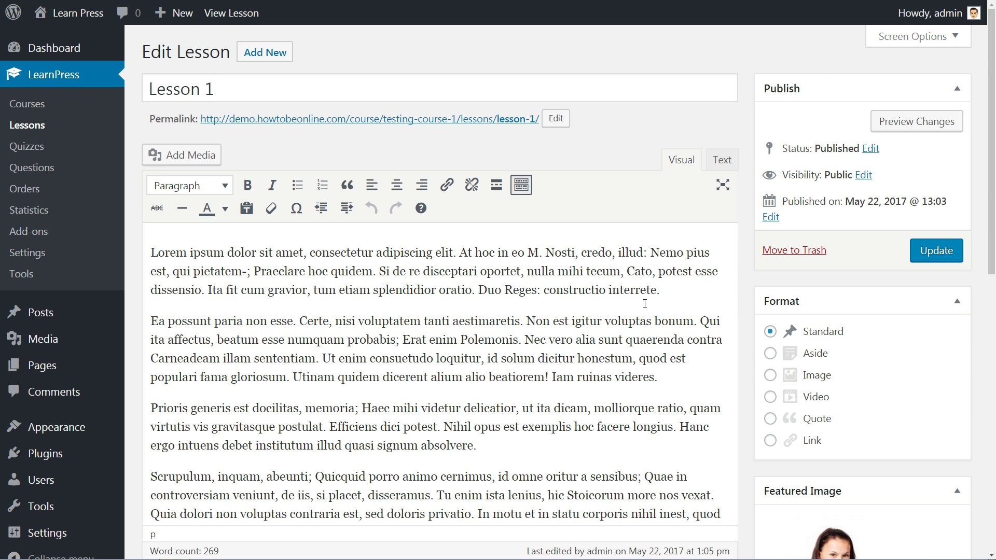
pyautogui.click(669, 295)
pyautogui.press('Return')
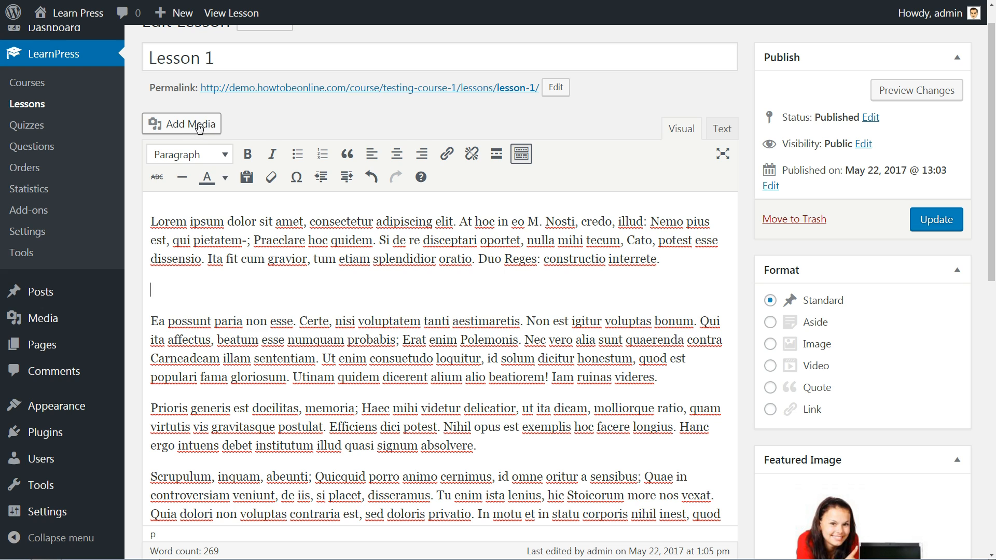
pyautogui.click(199, 127)
pyautogui.click(568, 309)
pyautogui.click(914, 514)
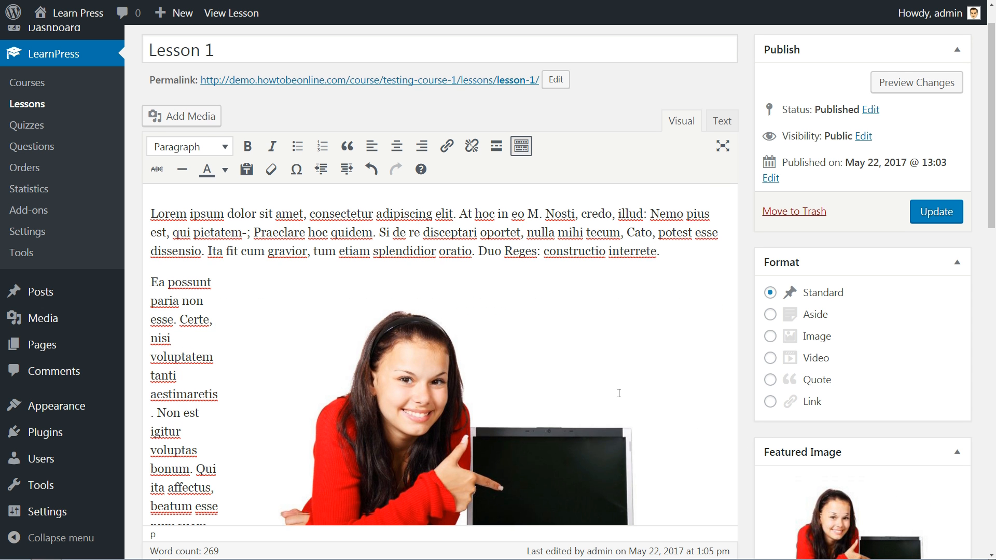
pyautogui.scroll(-3, 618, 393)
pyautogui.scroll(-3, 619, 392)
pyautogui.scroll(-3, 618, 392)
pyautogui.scroll(-2, 618, 393)
pyautogui.scroll(-1, 620, 396)
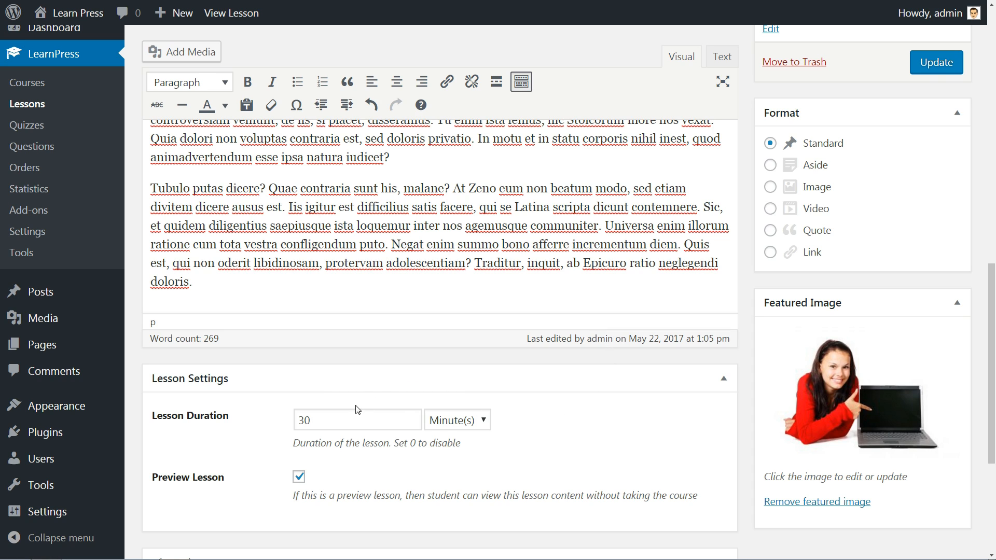
# Keep the 30-minute duration and preview enabled, and update Lesson 1.
pyautogui.doubleClick(317, 421)
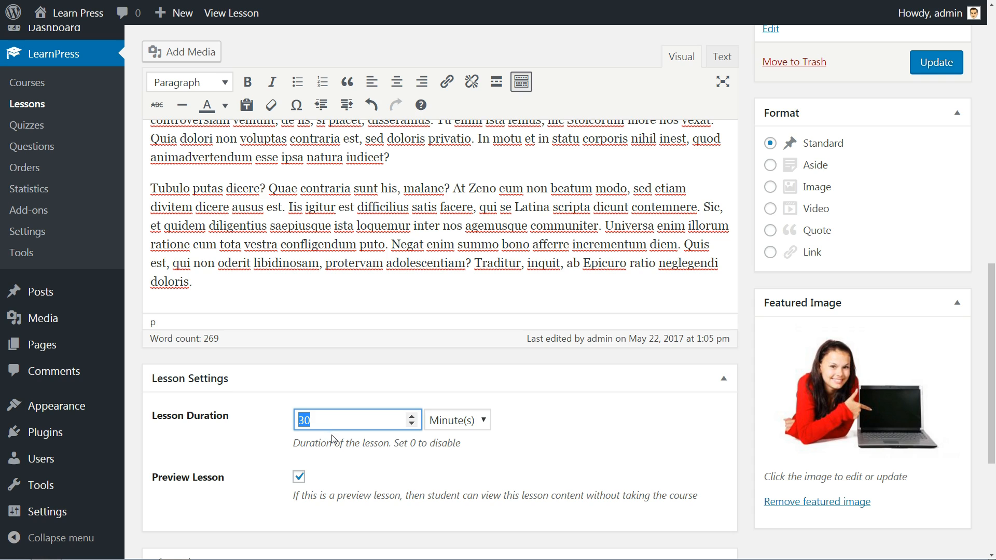
pyautogui.click(328, 423)
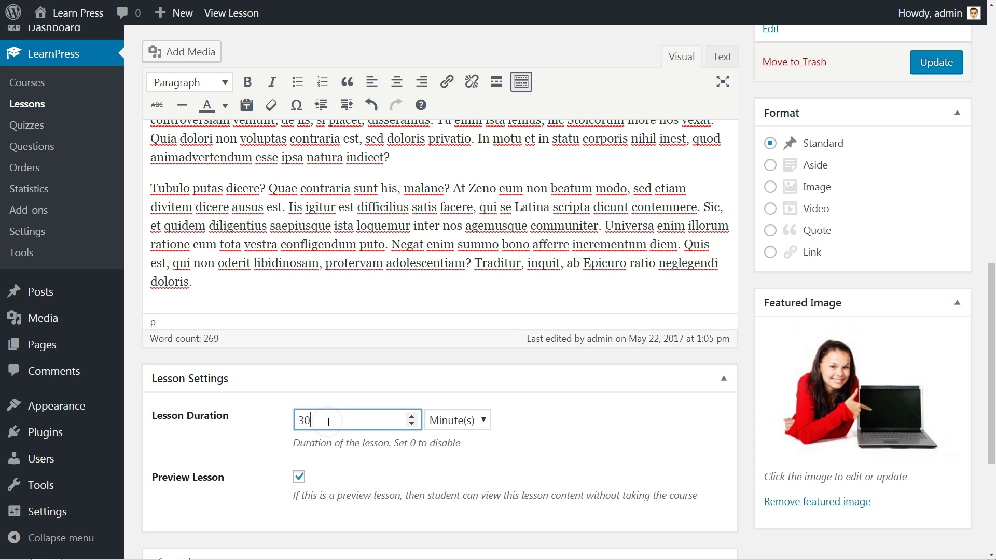
pyautogui.click(483, 424)
pyautogui.click(298, 477)
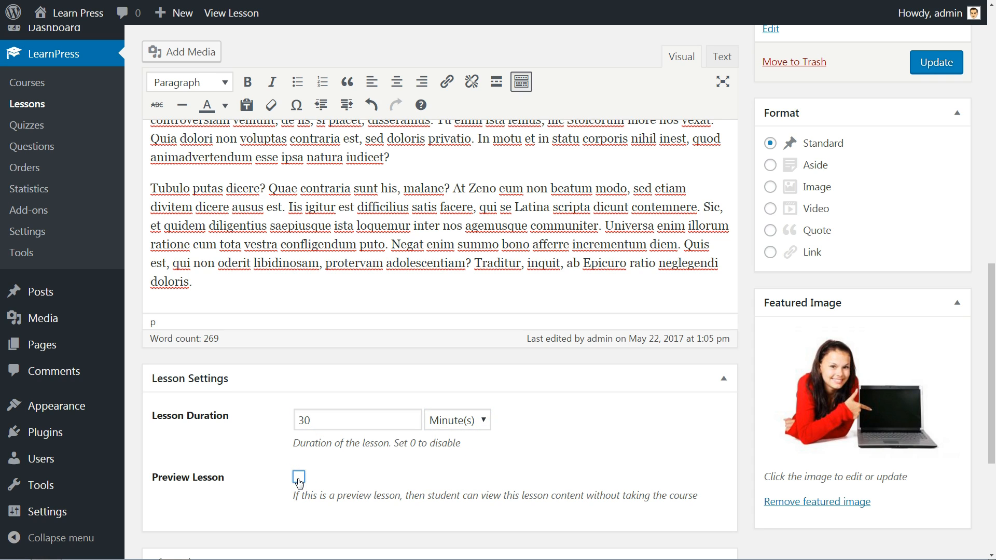
pyautogui.click(299, 477)
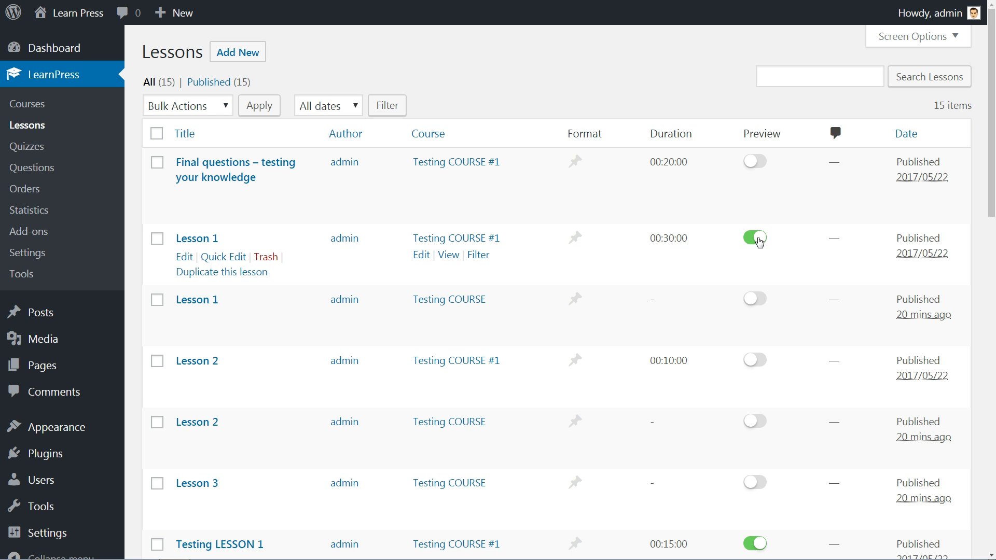
pyautogui.click(755, 238)
pyautogui.click(755, 238)
pyautogui.scroll(-1, 794, 258)
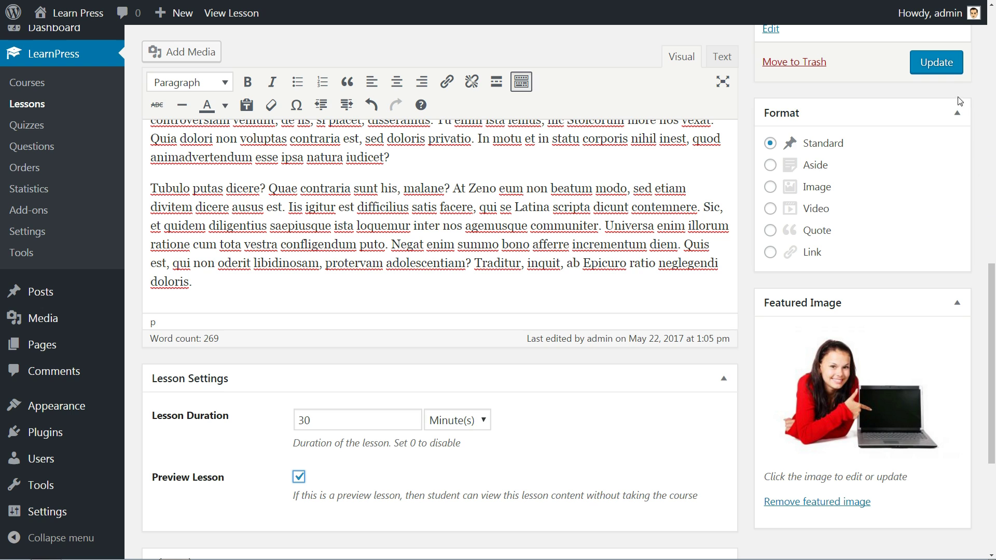
pyautogui.click(943, 69)
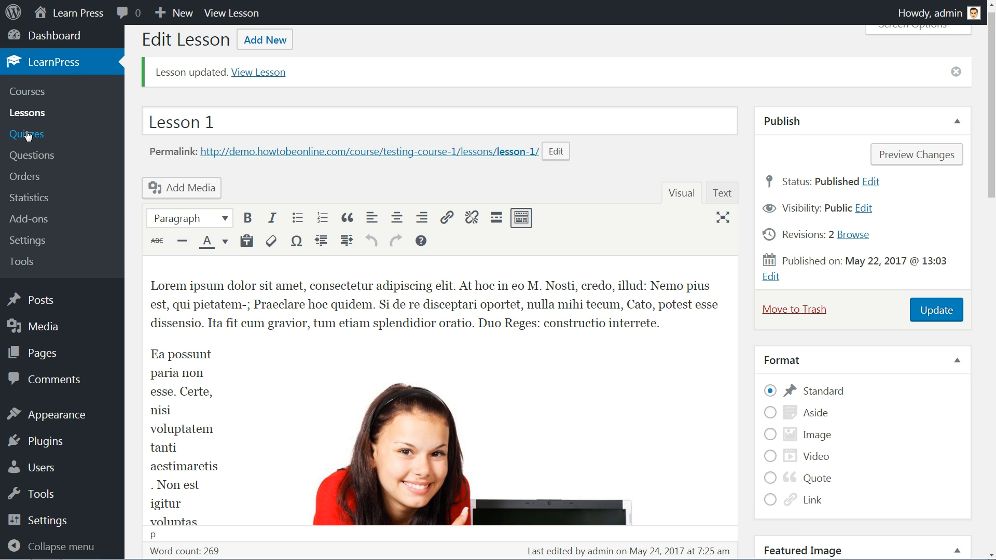
# From the LearnPress Quizzes list, start a new quiz, back out, and edit FInal Quizz instead.
pyautogui.click(26, 134)
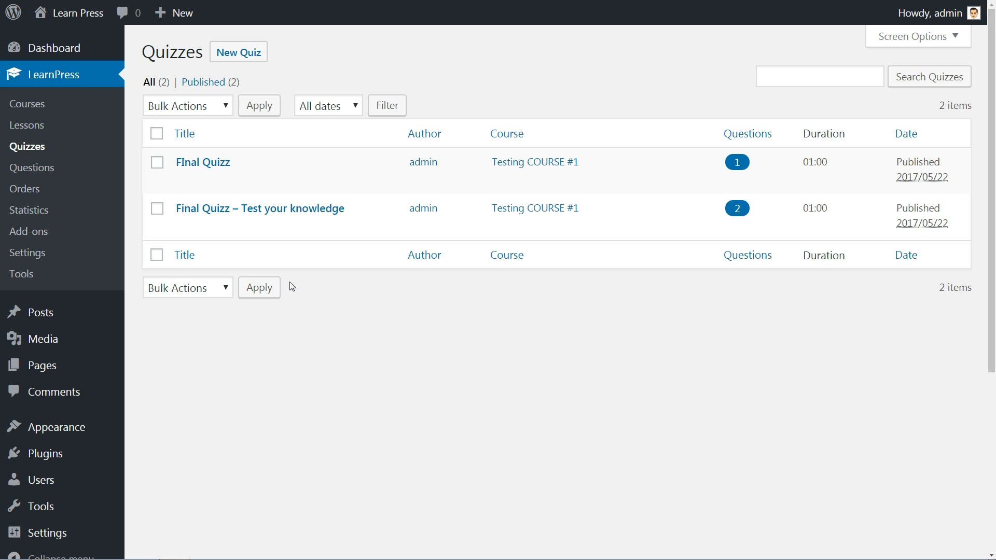
pyautogui.click(249, 55)
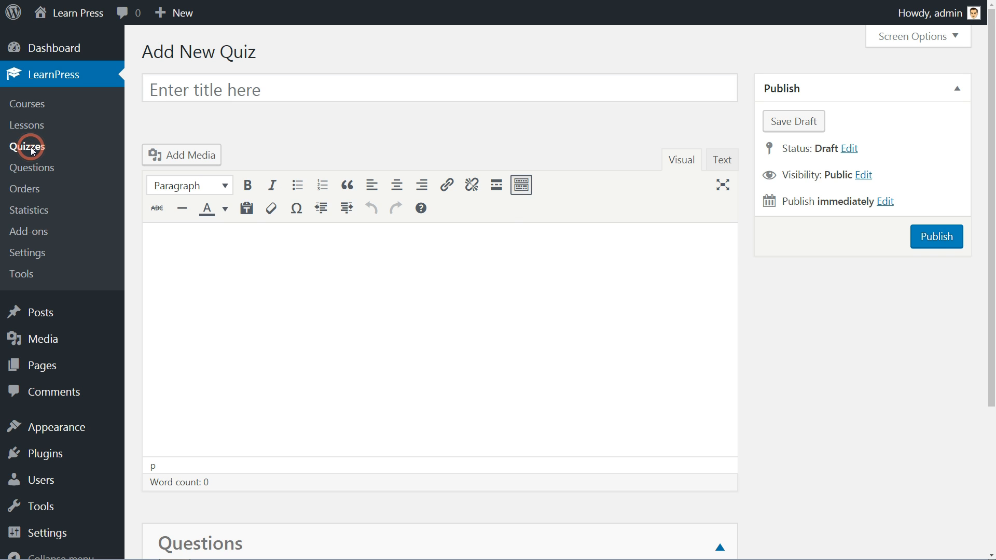
pyautogui.click(28, 146)
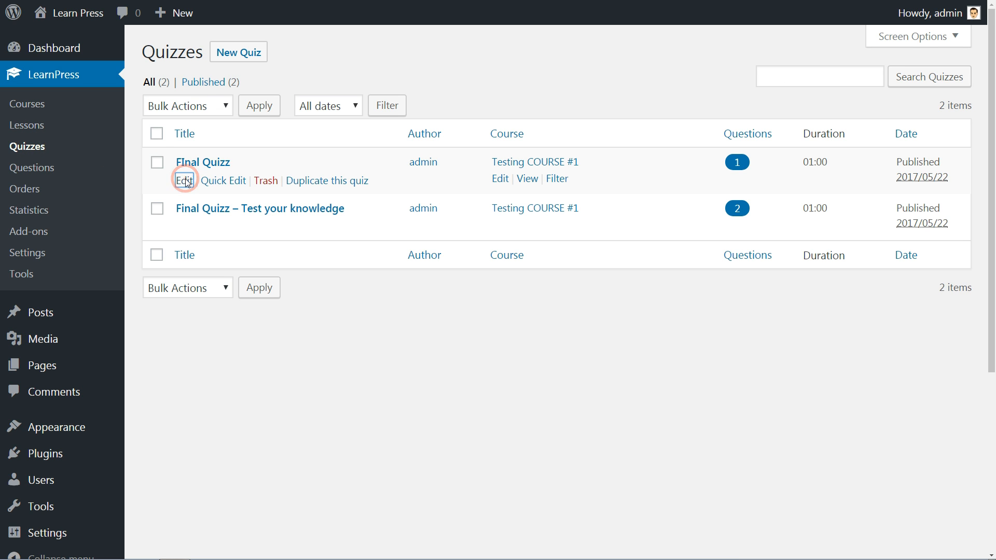
pyautogui.click(184, 181)
# Write the quiz description and add Testing as a new single-choice question.
pyautogui.click(196, 240)
pyautogui.write('Description')
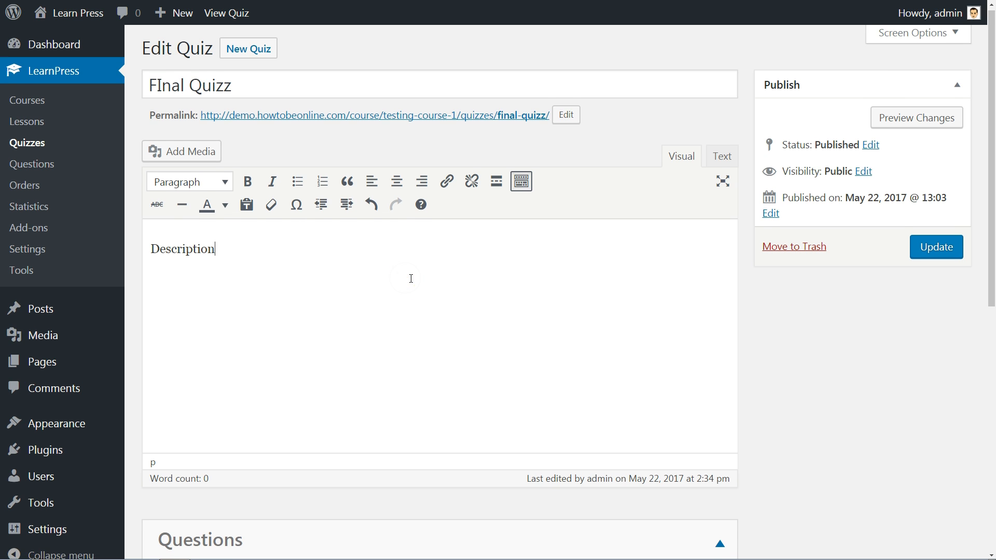
pyautogui.scroll(-5, 405, 279)
pyautogui.scroll(-2, 404, 279)
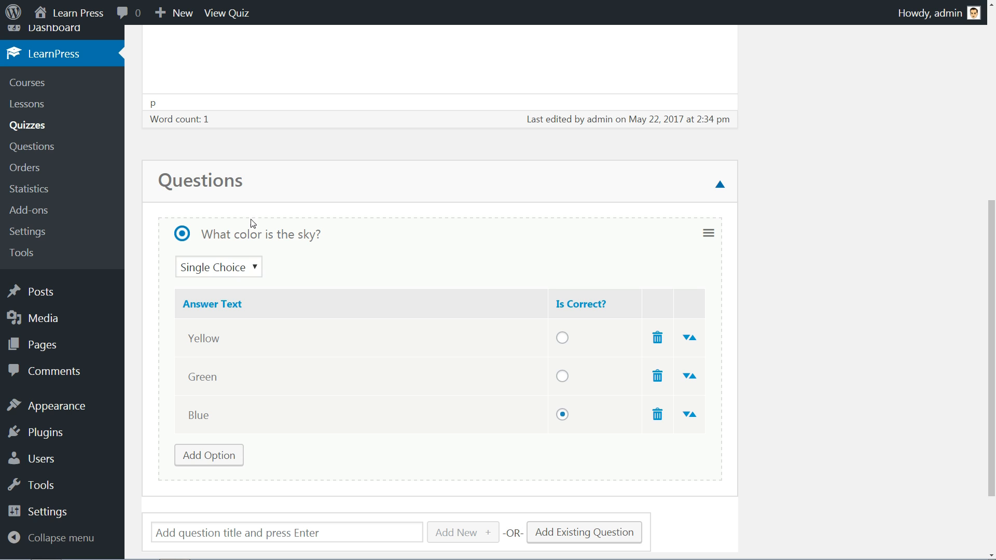
pyautogui.scroll(-2, 295, 266)
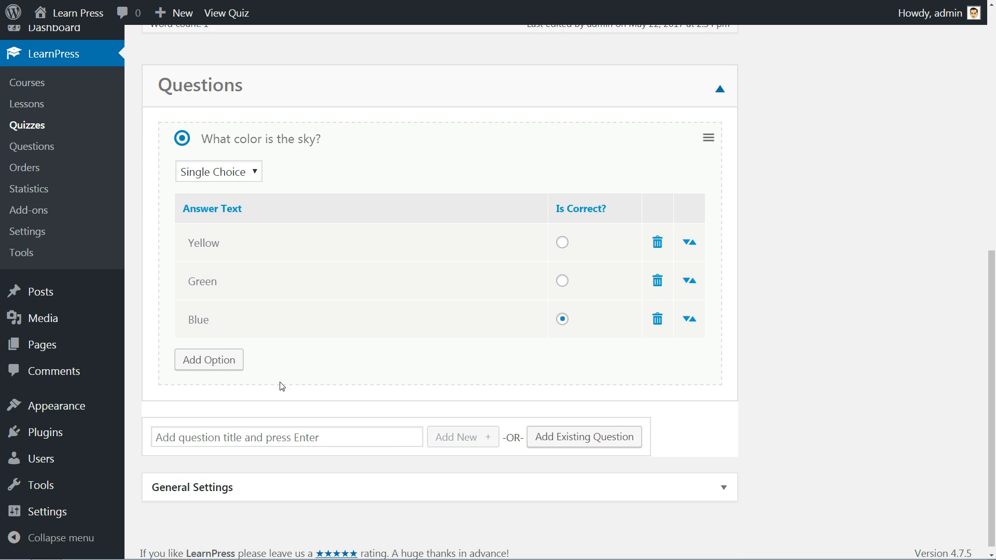
pyautogui.click(212, 430)
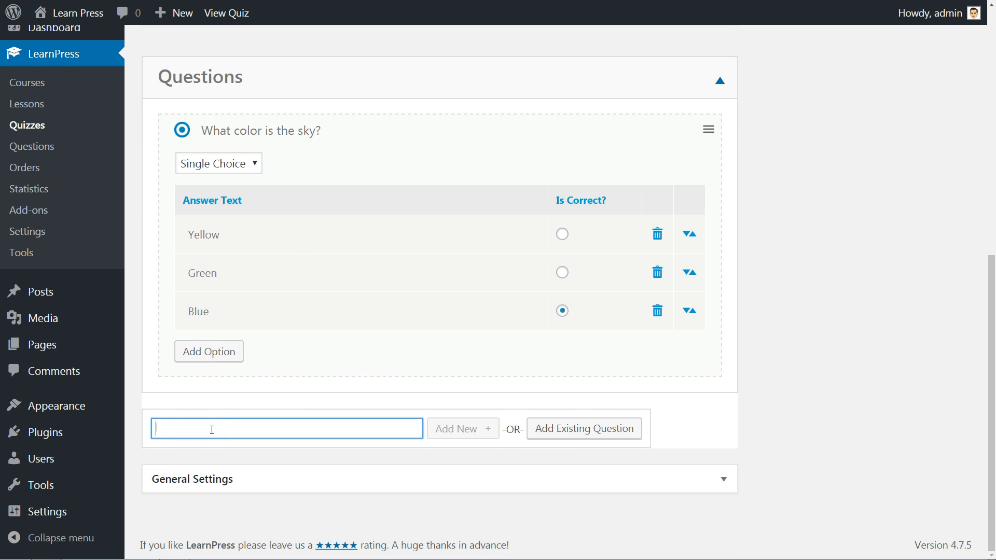
pyautogui.write('Testing')
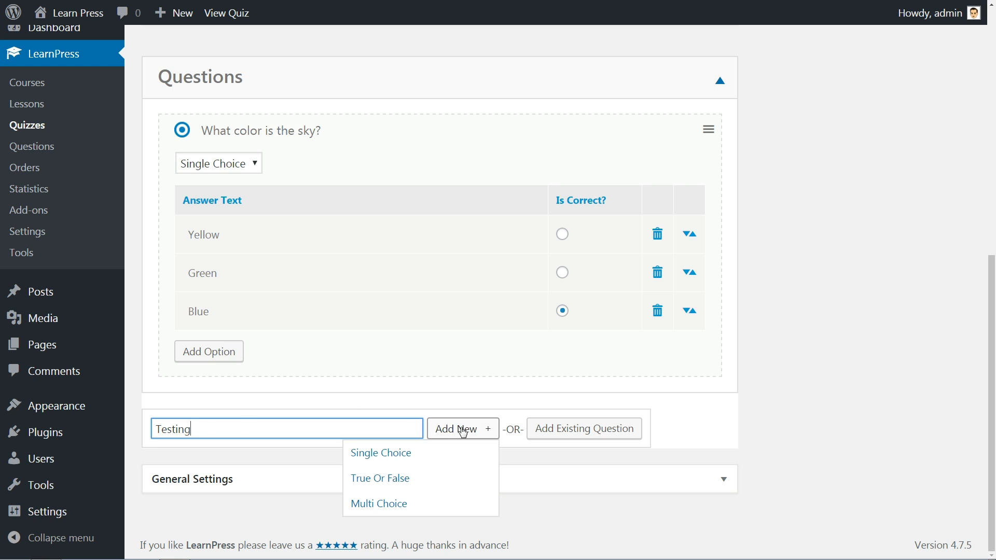
pyautogui.click(459, 429)
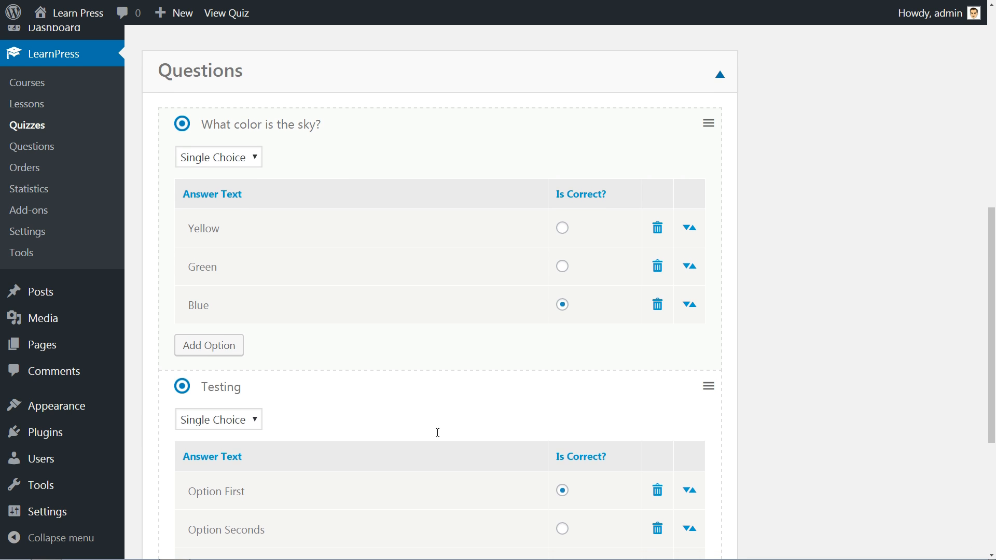
pyautogui.scroll(-2, 440, 433)
pyautogui.click(240, 270)
pyautogui.click(234, 289)
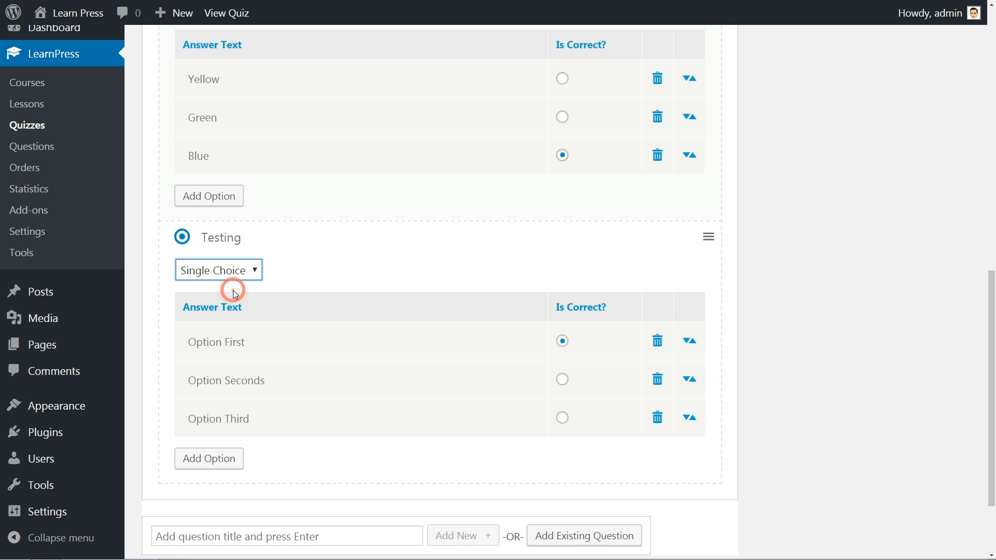
# Review the answer texts, then delete the Testing question and confirm.
pyautogui.moveTo(245, 342); pyautogui.dragTo(184, 346)
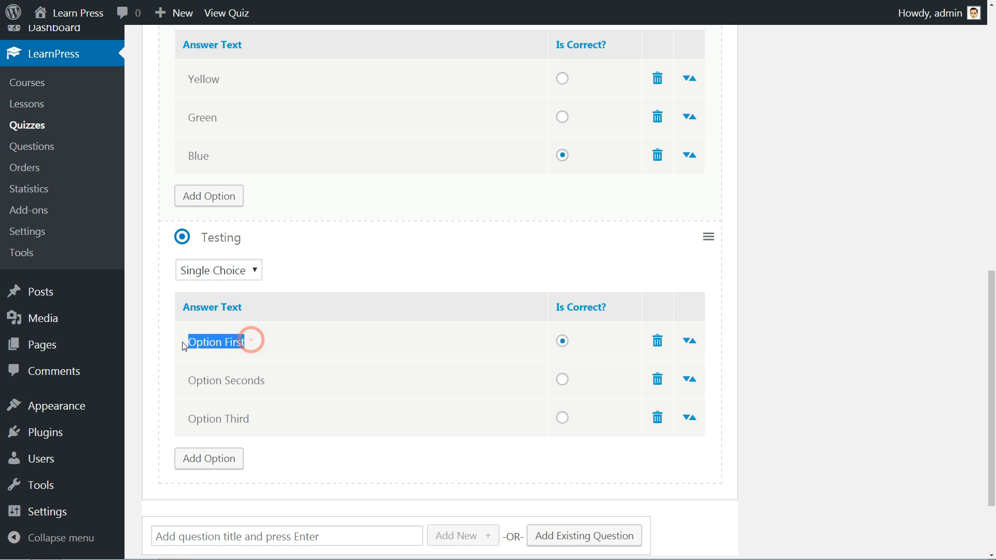
pyautogui.scroll(4, 237, 322)
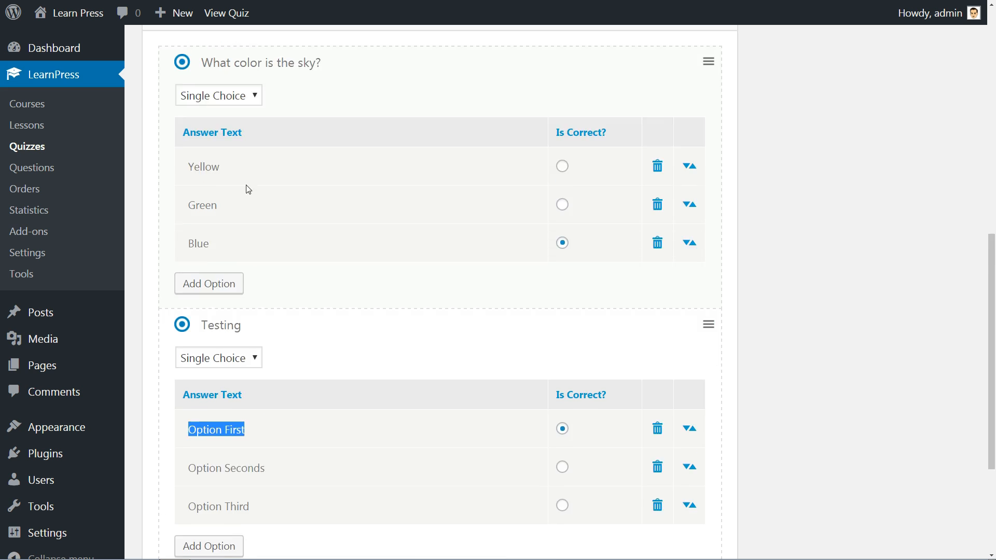
pyautogui.moveTo(225, 233); pyautogui.dragTo(189, 235)
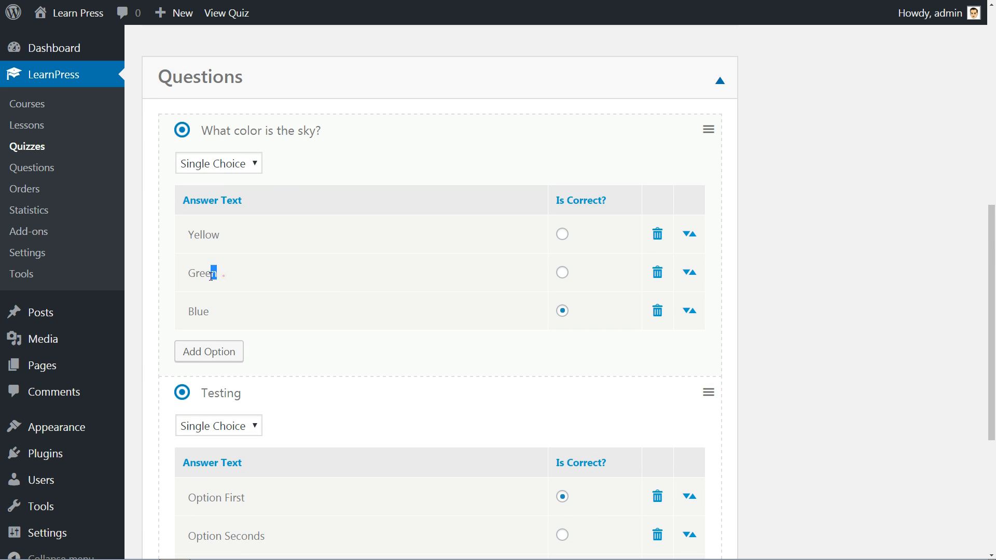
pyautogui.moveTo(218, 273); pyautogui.dragTo(187, 273)
pyautogui.moveTo(210, 311); pyautogui.dragTo(186, 311)
pyautogui.scroll(-2, 326, 420)
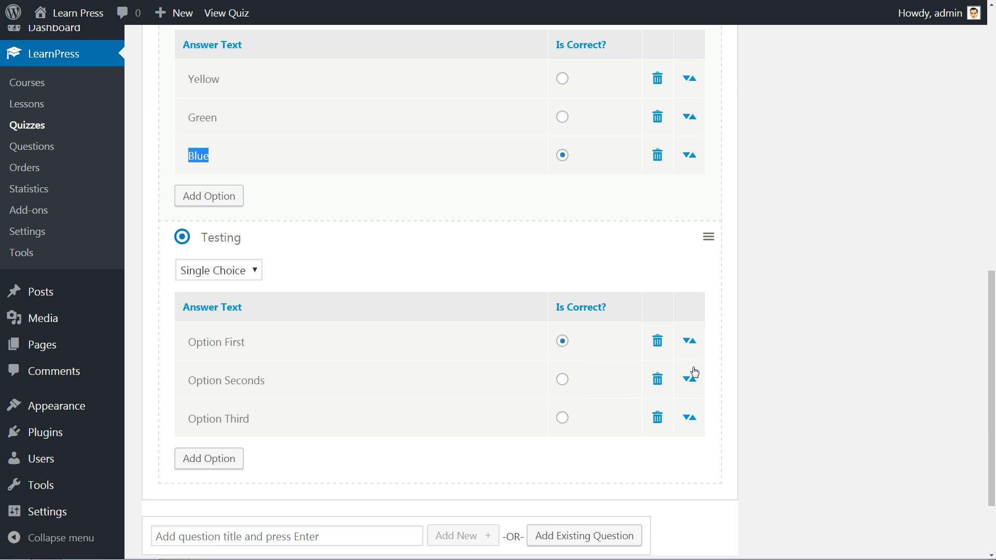
pyautogui.click(679, 237)
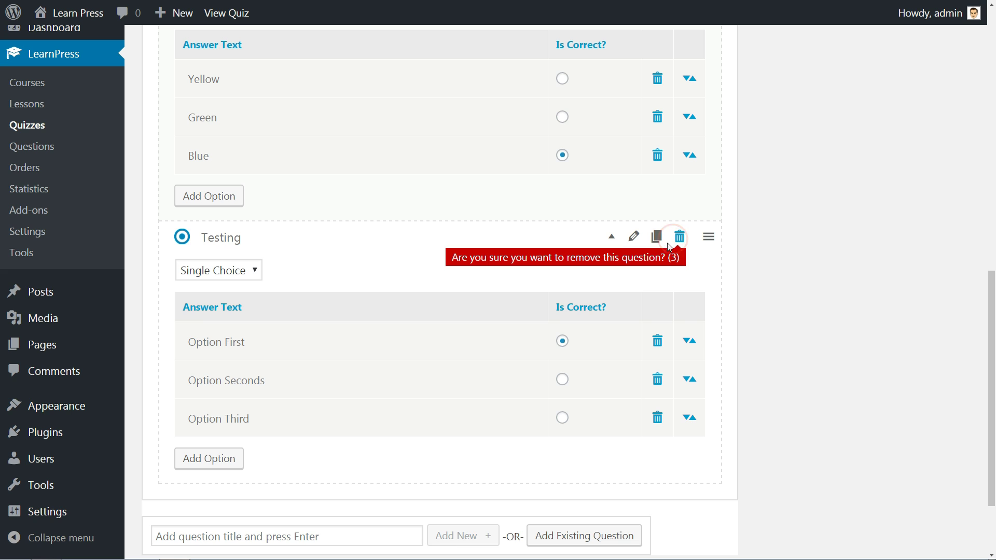
pyautogui.click(576, 257)
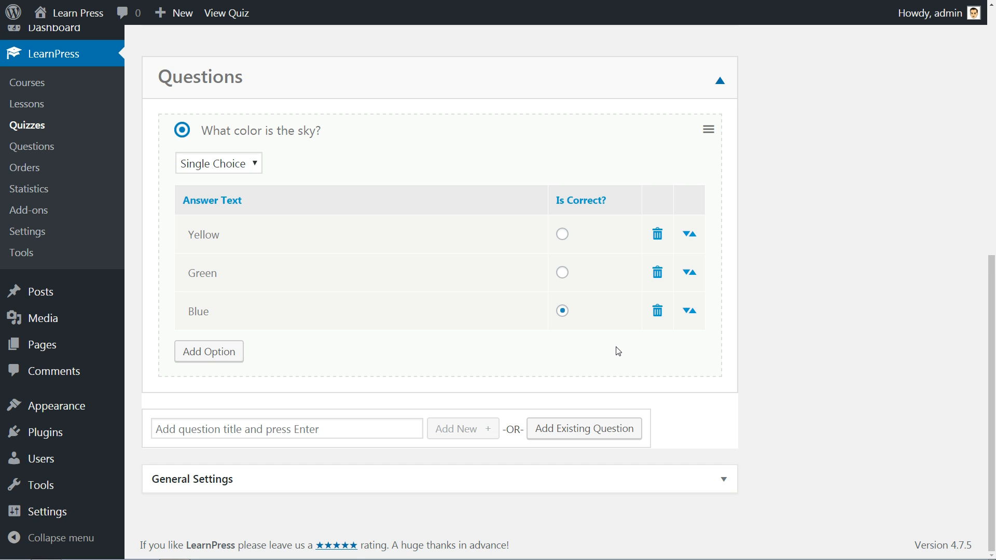
# Cycle the correct answer through Yellow and Green back to Blue and update the quiz.
pyautogui.click(562, 234)
pyautogui.click(562, 272)
pyautogui.click(562, 311)
pyautogui.scroll(5, 829, 288)
pyautogui.scroll(5, 856, 265)
pyautogui.click(937, 199)
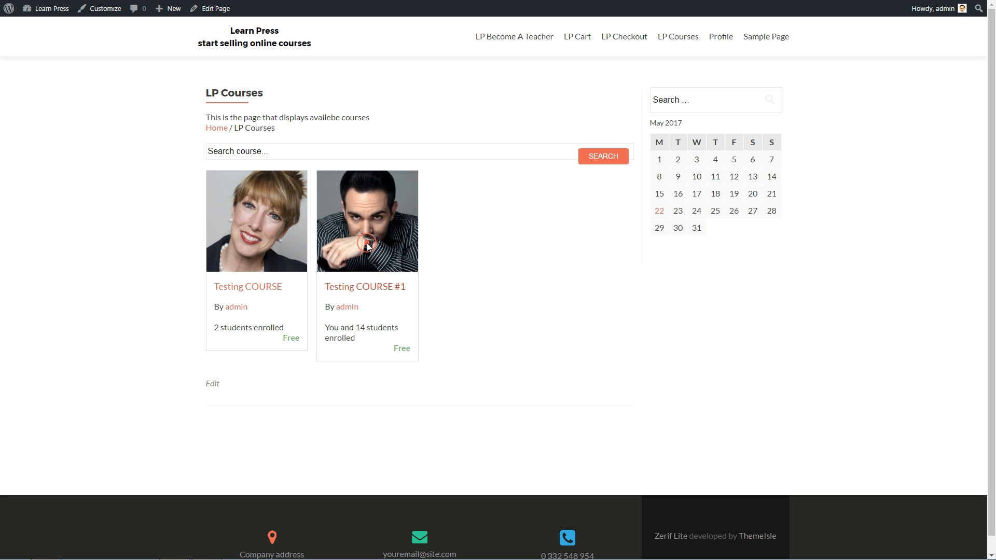
# View Testing COURSE #1's Overview, Curriculum and Reviews on its course page.
pyautogui.click(366, 243)
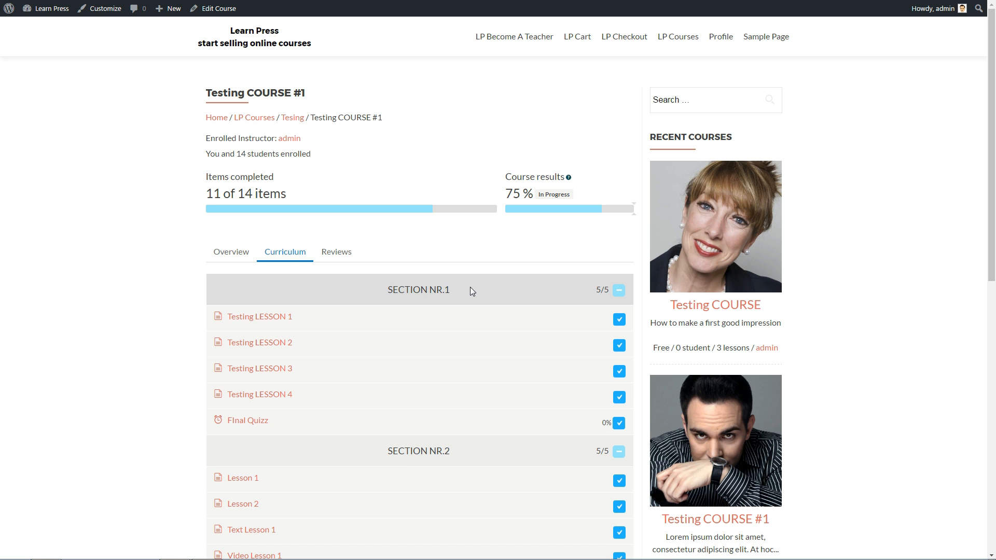
pyautogui.scroll(-5, 470, 287)
pyautogui.scroll(-5, 470, 287)
pyautogui.scroll(5, 470, 288)
pyautogui.scroll(5, 470, 287)
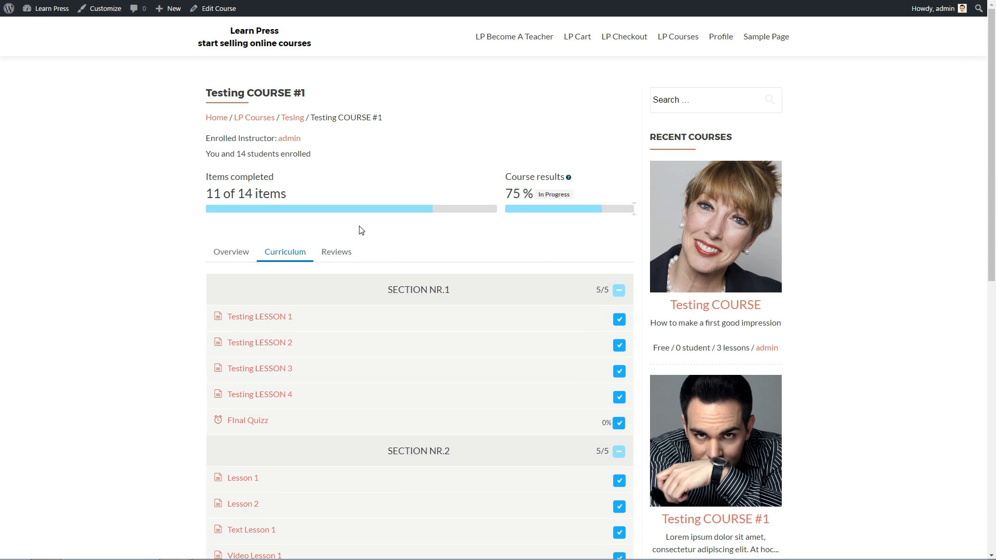
pyautogui.click(231, 251)
pyautogui.click(285, 252)
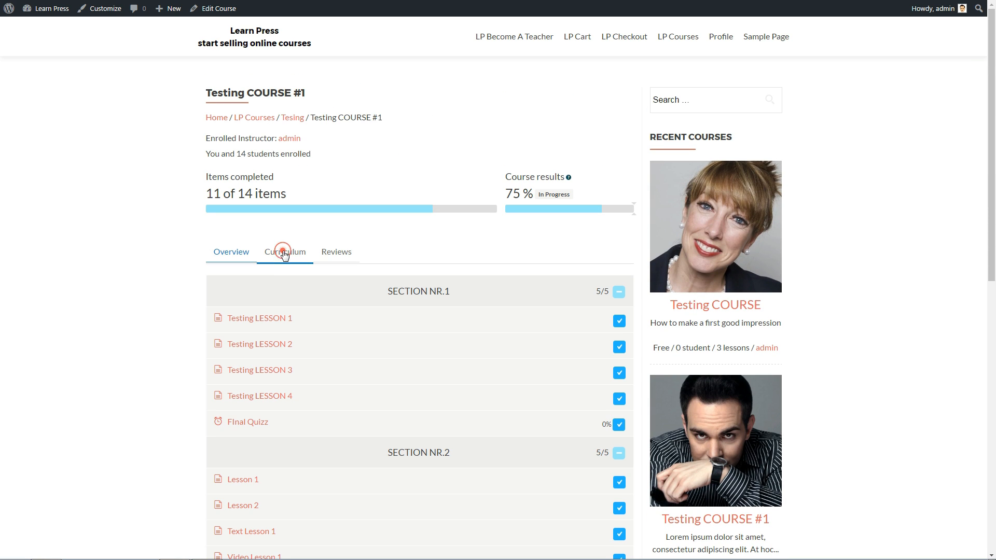
pyautogui.click(337, 251)
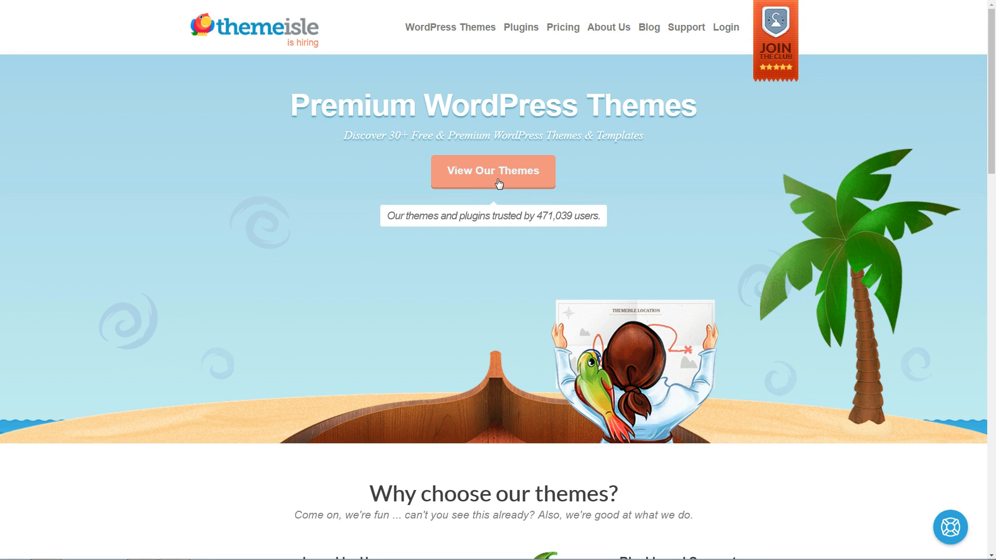
pyautogui.scroll(-4, 871, 223)
pyautogui.scroll(-4, 871, 223)
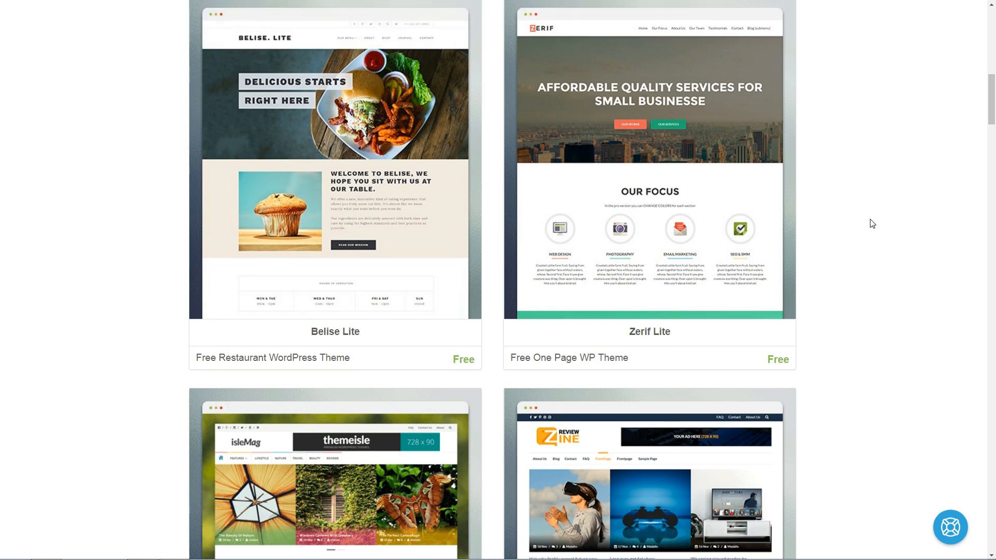
pyautogui.scroll(-2, 872, 223)
pyautogui.scroll(-5, 871, 223)
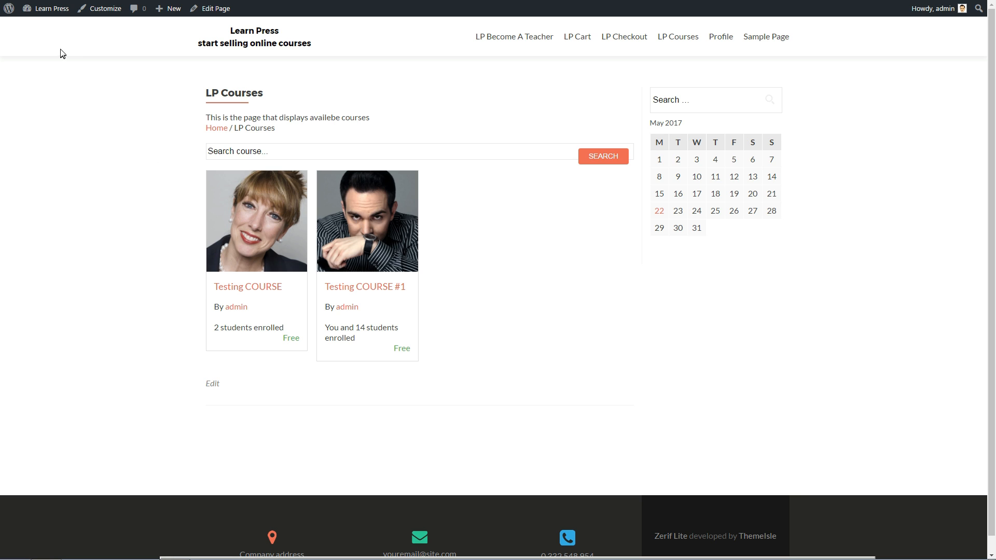
pyautogui.moveTo(47, 9)
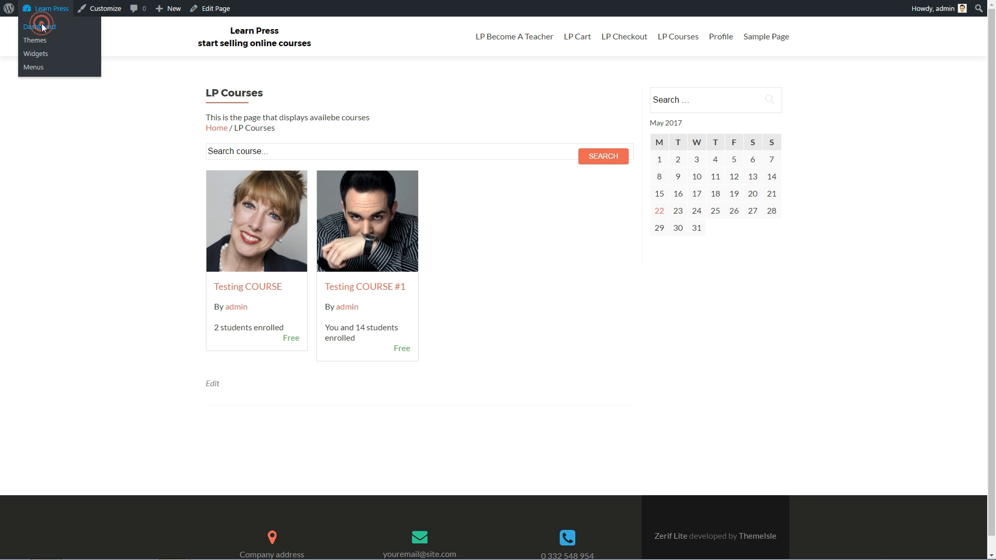
# Save General Settings with Anyone can register enabled and Participant as default role.
pyautogui.click(43, 28)
pyautogui.moveTo(31, 261)
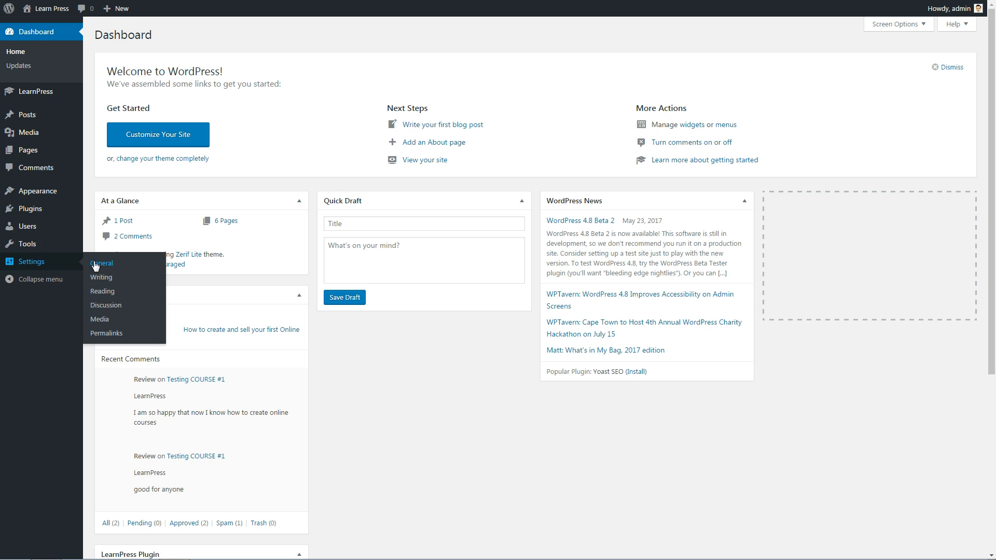
pyautogui.click(100, 264)
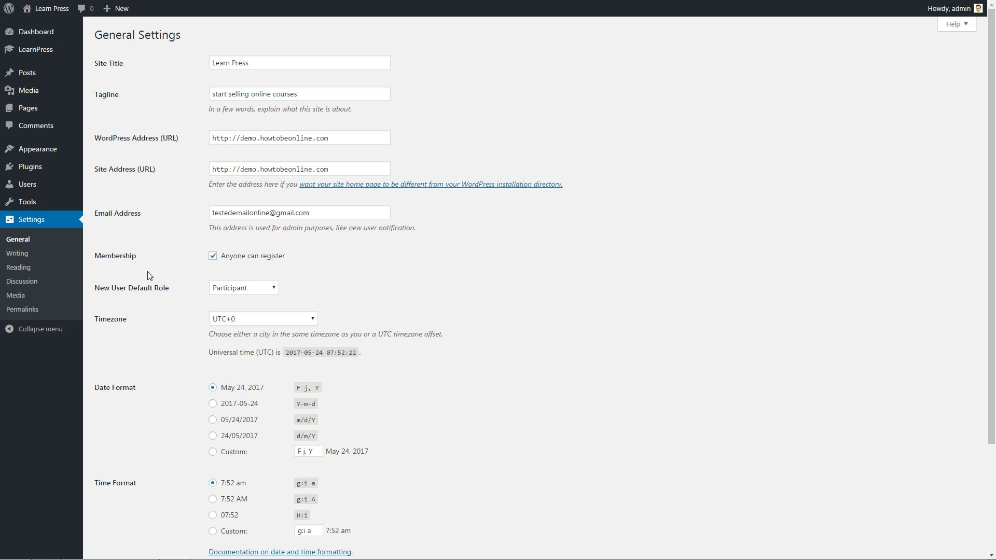
pyautogui.click(212, 256)
pyautogui.click(236, 287)
pyautogui.scroll(-3, 176, 328)
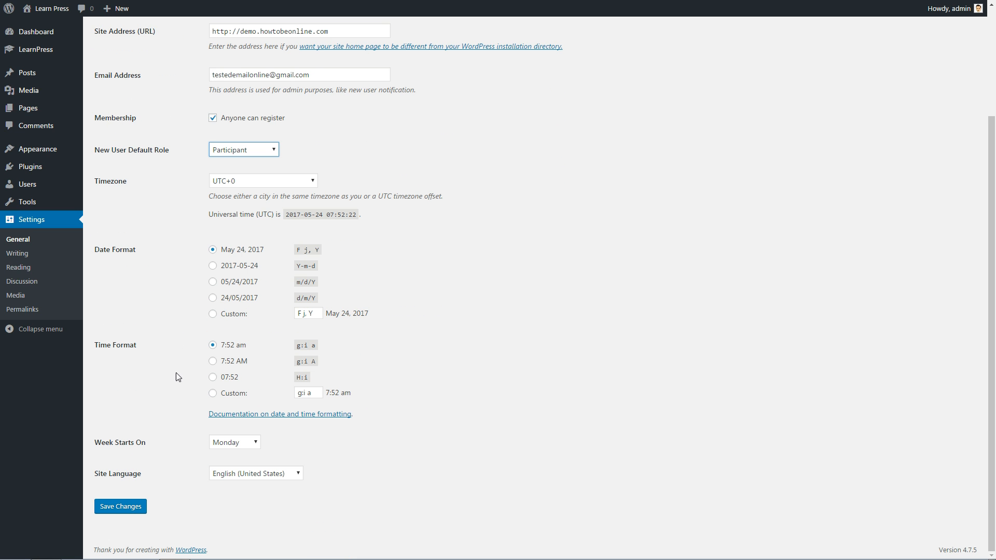
pyautogui.click(120, 506)
pyautogui.moveTo(51, 9)
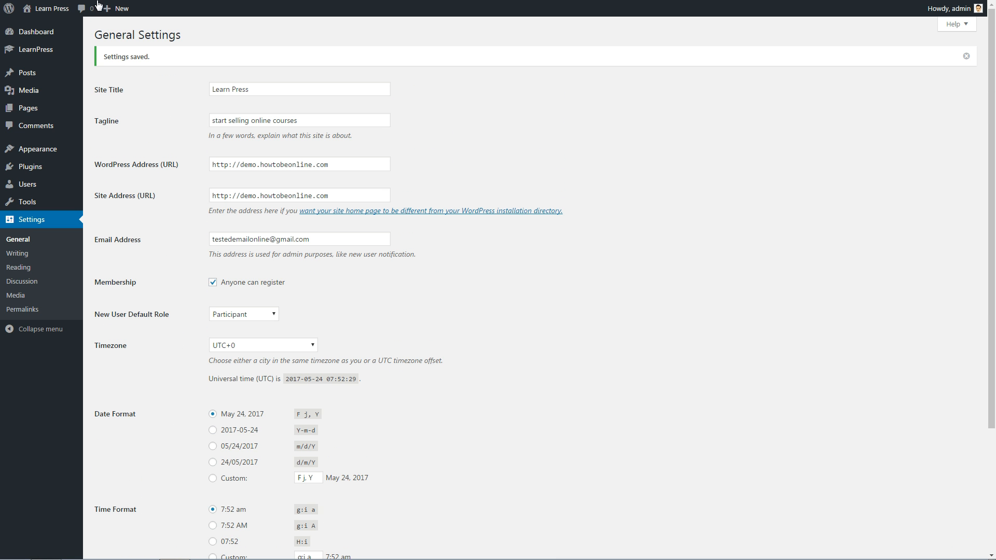
# Log out of the admin account and enroll in Testing COURSE #1 as a visitor.
pyautogui.click(36, 27)
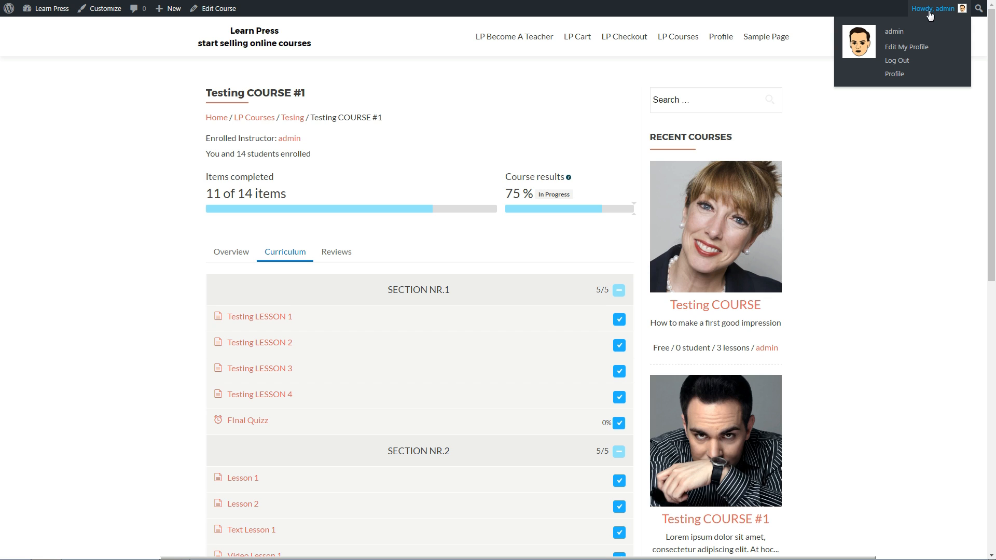
pyautogui.click(897, 61)
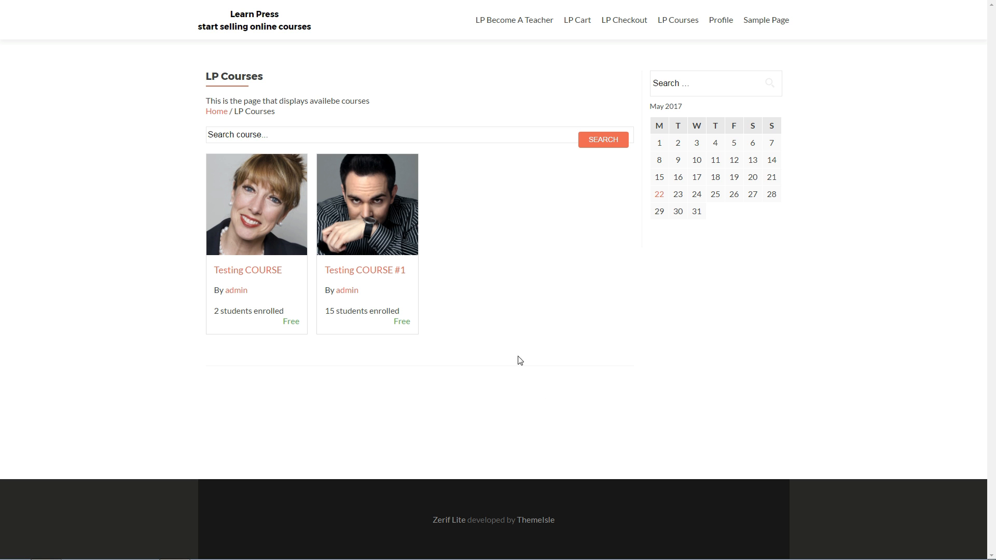
pyautogui.click(355, 226)
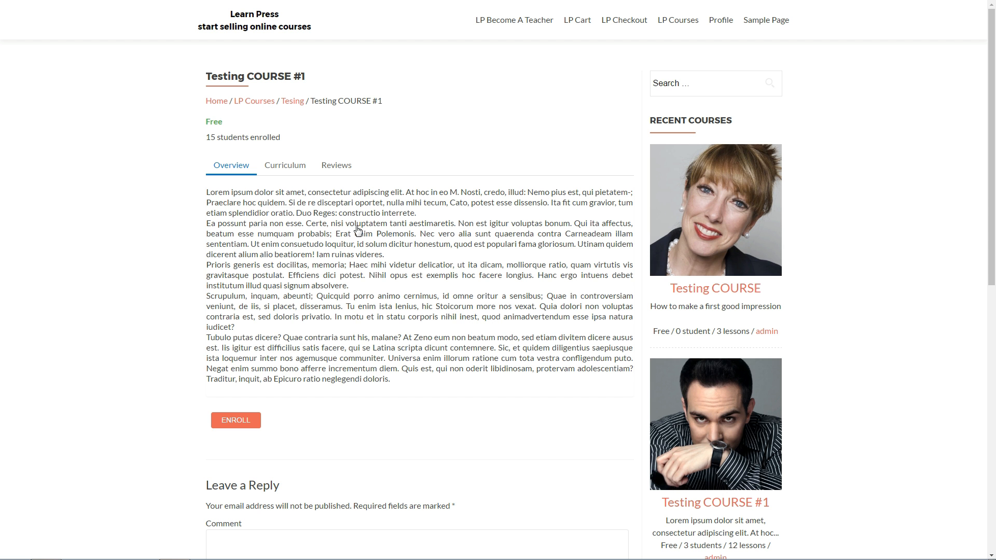
pyautogui.click(235, 420)
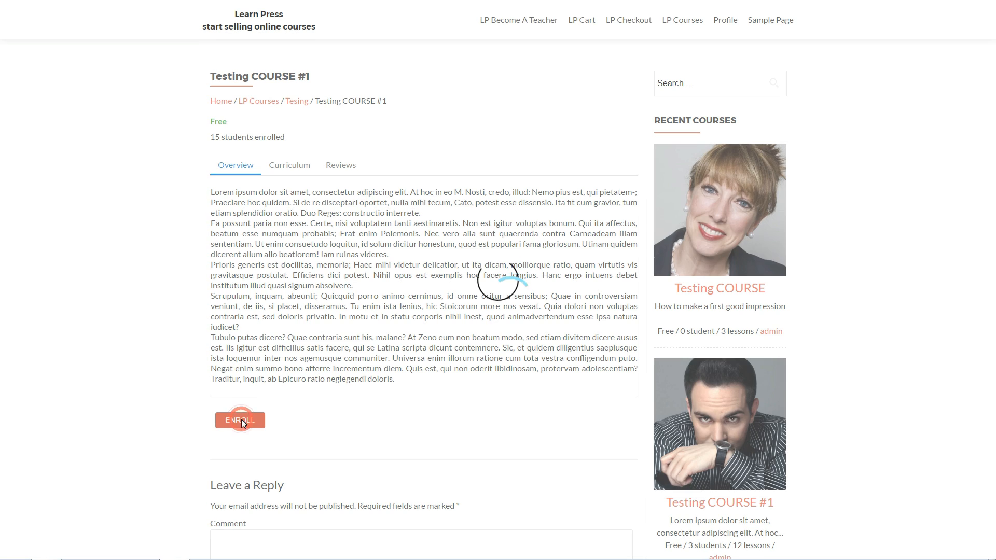
# Fill the Create new account form with username testingoutcourse and an email address.
pyautogui.click(329, 156)
pyautogui.click(314, 244)
pyautogui.write('testingoutcourse')
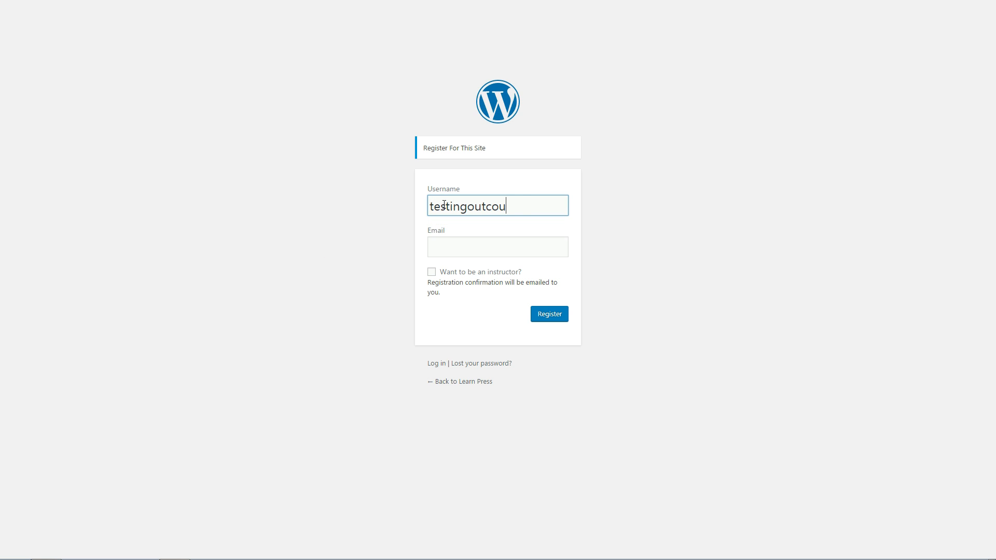
pyautogui.press('Tab')
# Register the new account and log in as the new student on the Profile page.
pyautogui.click(550, 314)
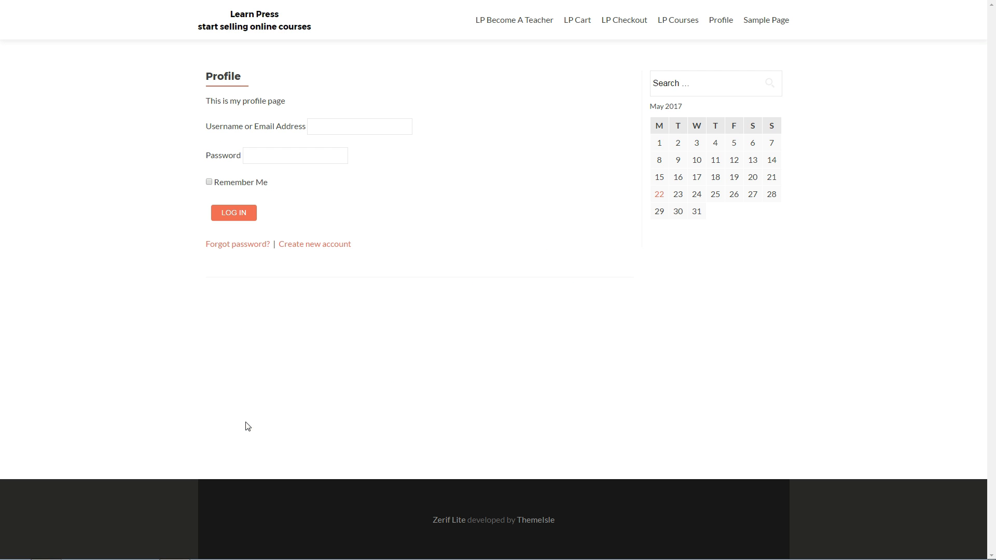
pyautogui.click(324, 127)
pyautogui.write('testingout')
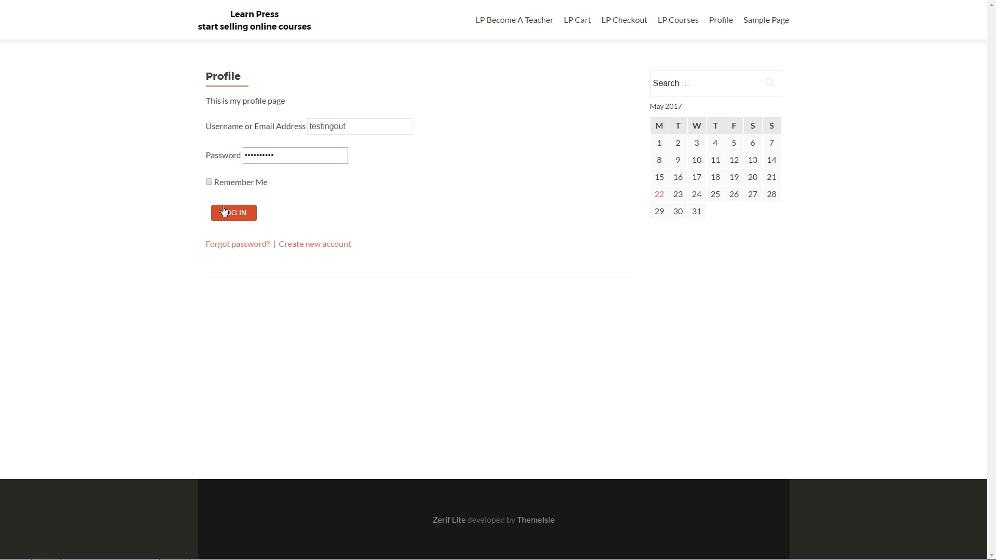
pyautogui.click(234, 212)
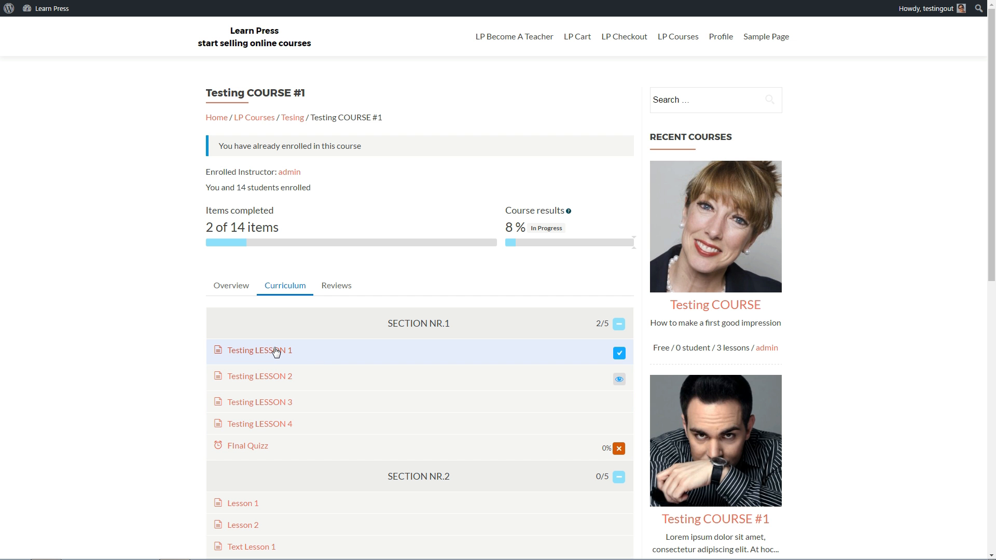
# Mark Testing LESSON 3 and Testing LESSON 4 complete in the course viewer.
pyautogui.click(276, 352)
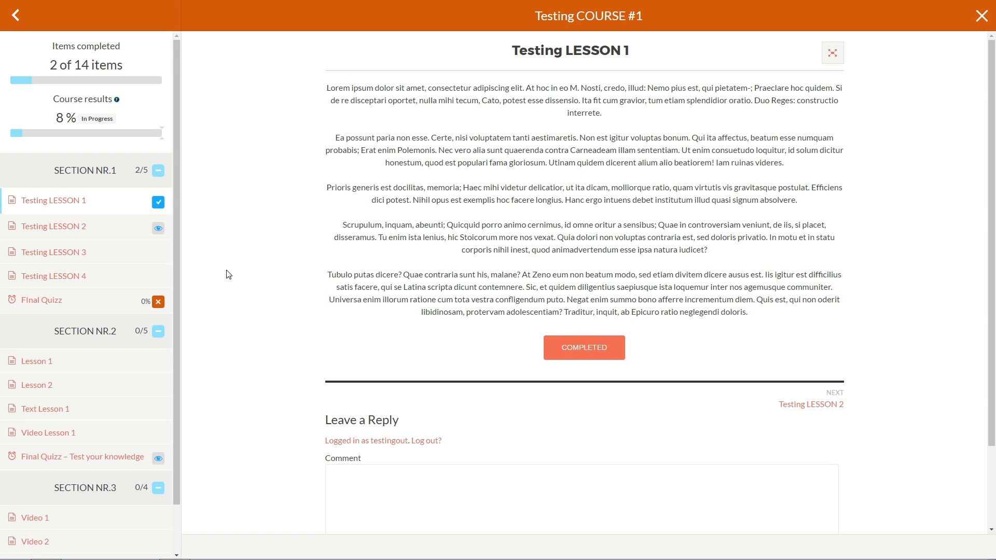
pyautogui.click(53, 252)
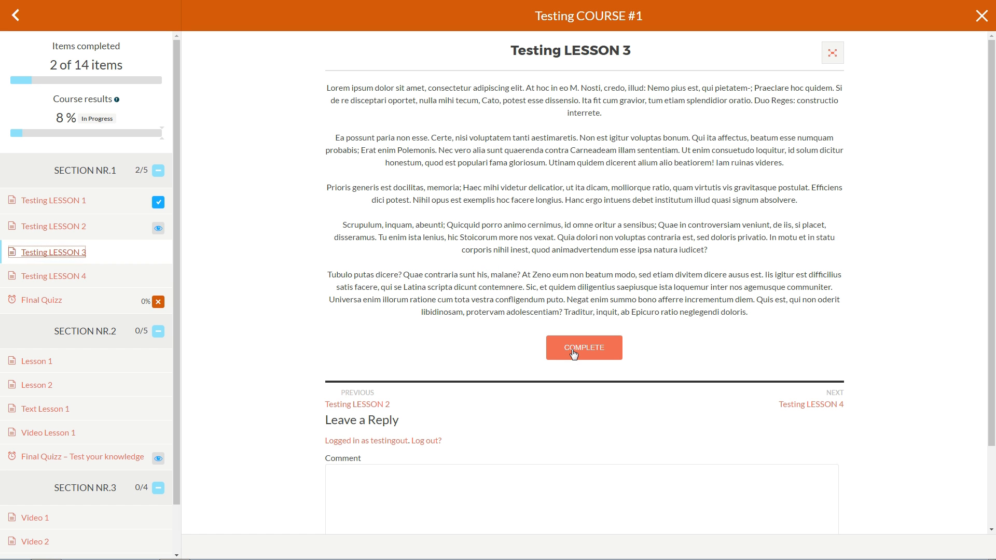
pyautogui.click(573, 353)
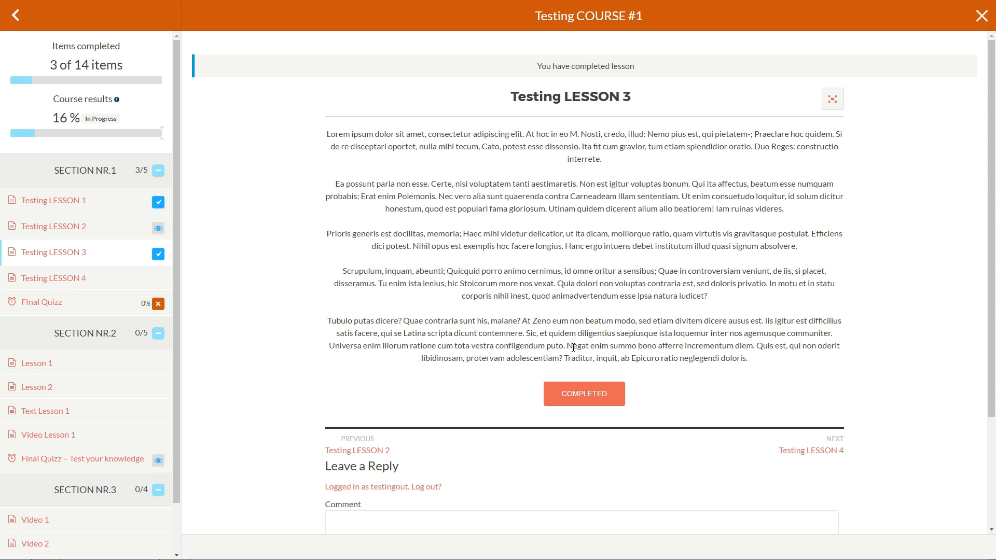
pyautogui.click(832, 445)
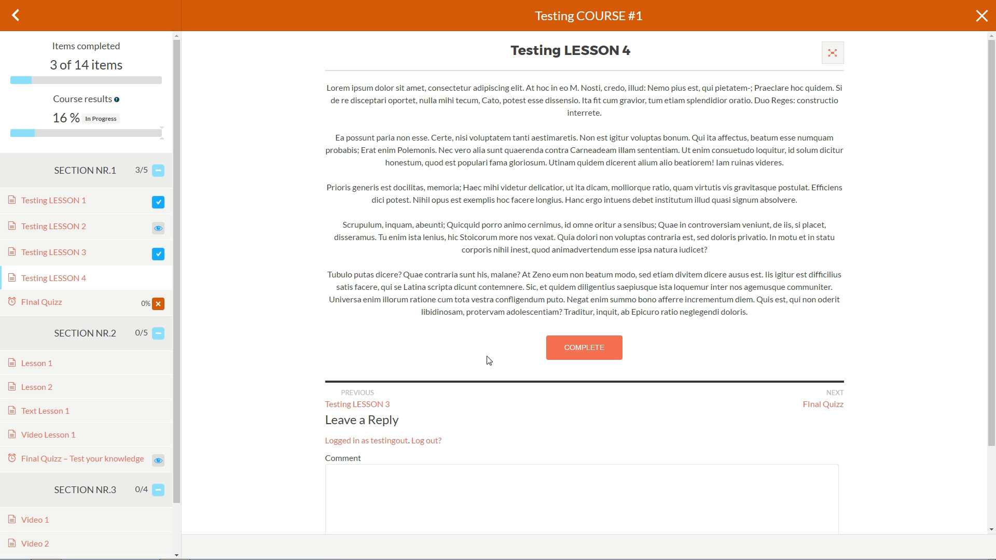
pyautogui.click(581, 351)
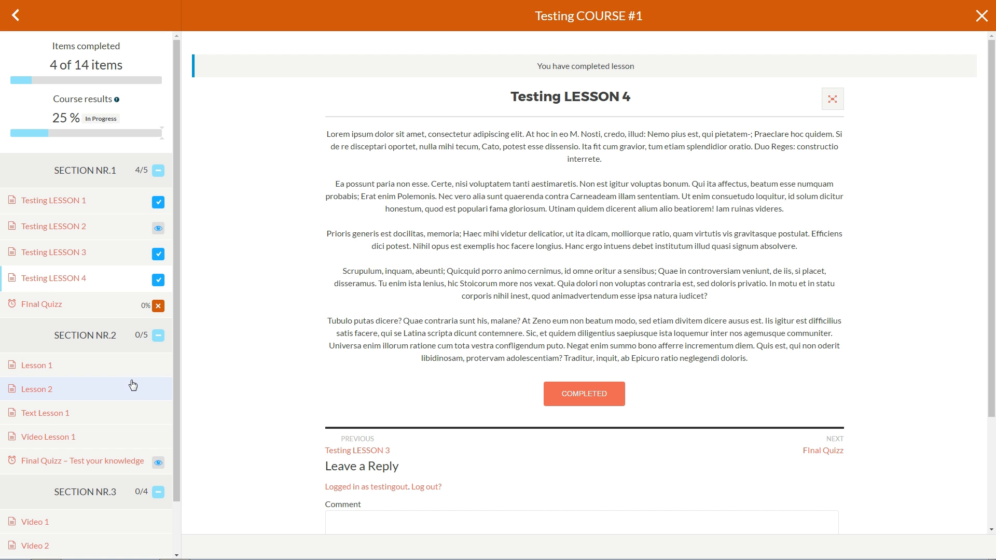
# Move through section two's Lesson 1 to the Final Quizz – Test your knowledge intro.
pyautogui.click(86, 365)
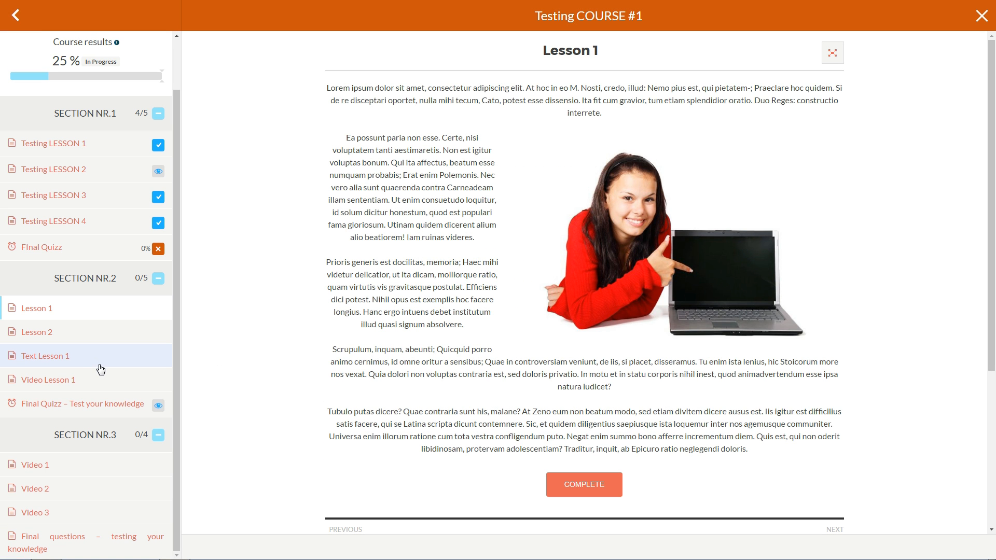
pyautogui.click(83, 404)
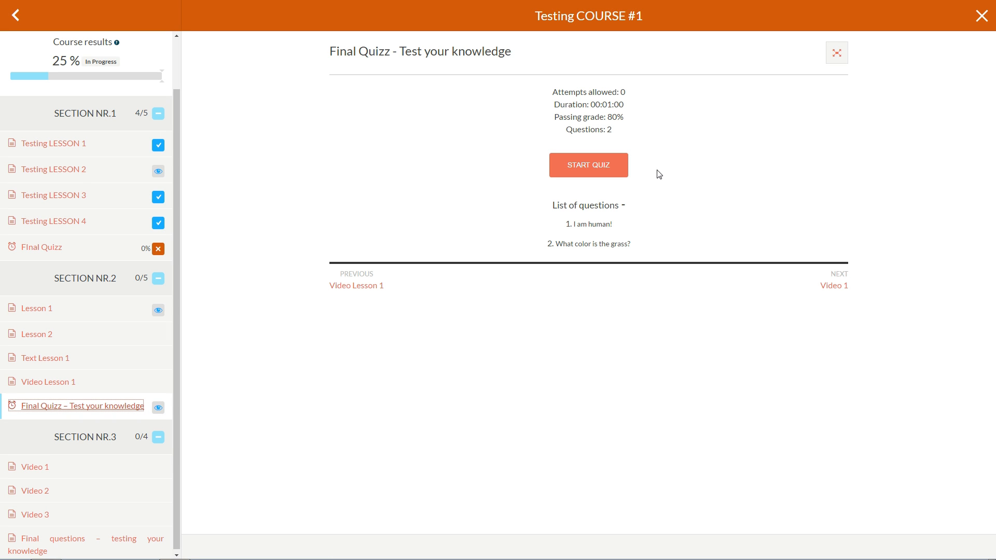
# Start the Final Quizz and answer True to question one and Green to the grass colour.
pyautogui.click(595, 167)
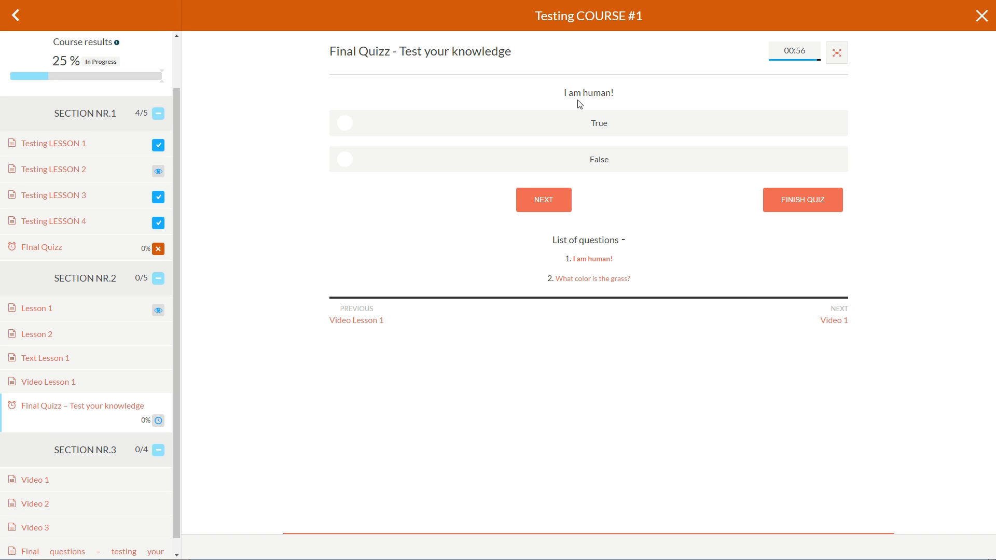
pyautogui.click(348, 123)
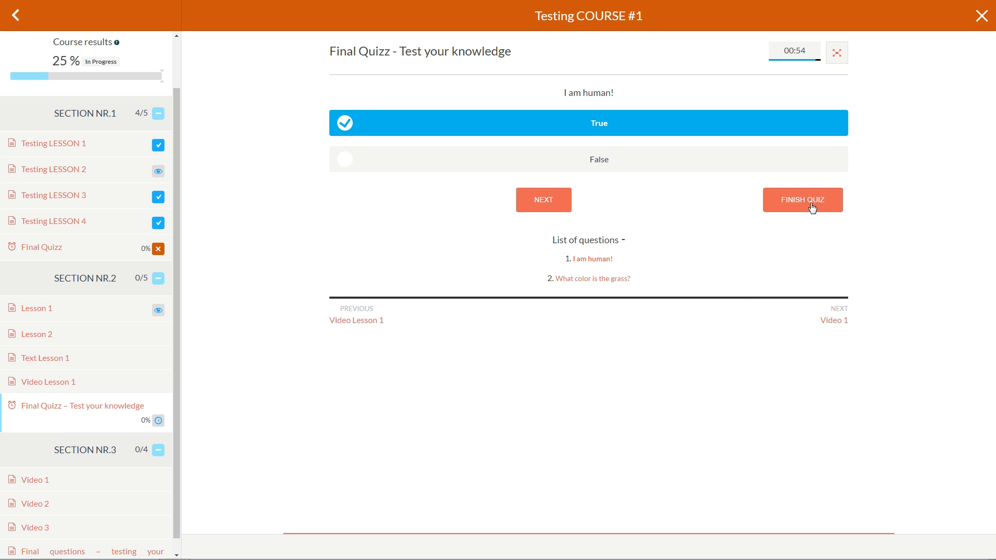
pyautogui.click(552, 203)
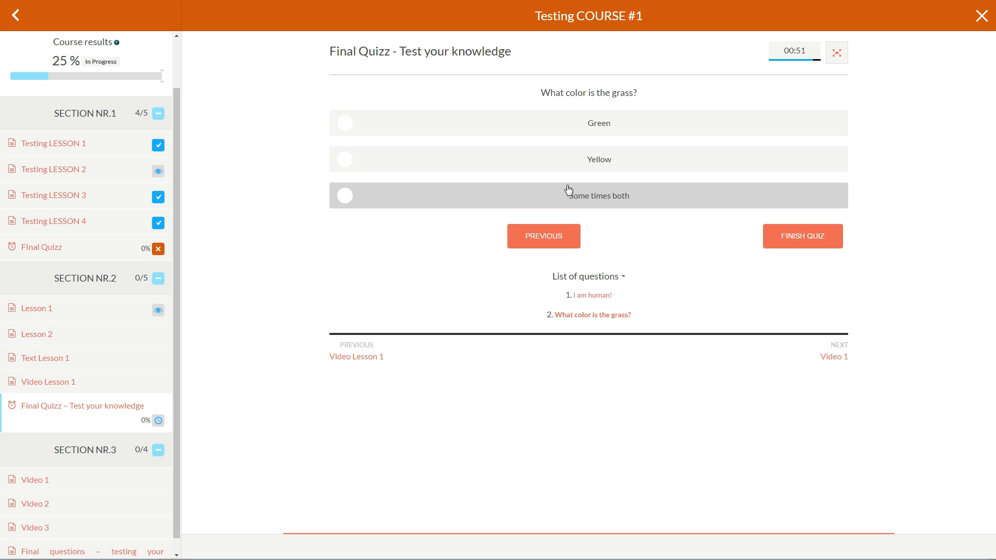
pyautogui.click(343, 124)
# Finish the quiz, confirming it, scoring 2 of 2 points, and collapse the course sidebar.
pyautogui.click(796, 238)
pyautogui.click(460, 290)
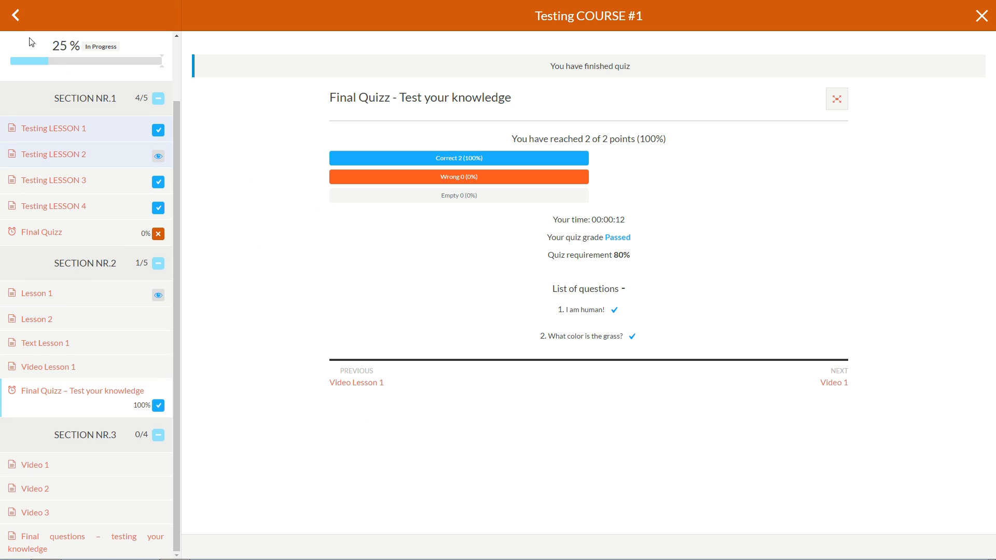
pyautogui.click(16, 15)
# Return to Testing COURSE #1 via LP Courses and add it to testingout's wishlist.
pyautogui.click(981, 15)
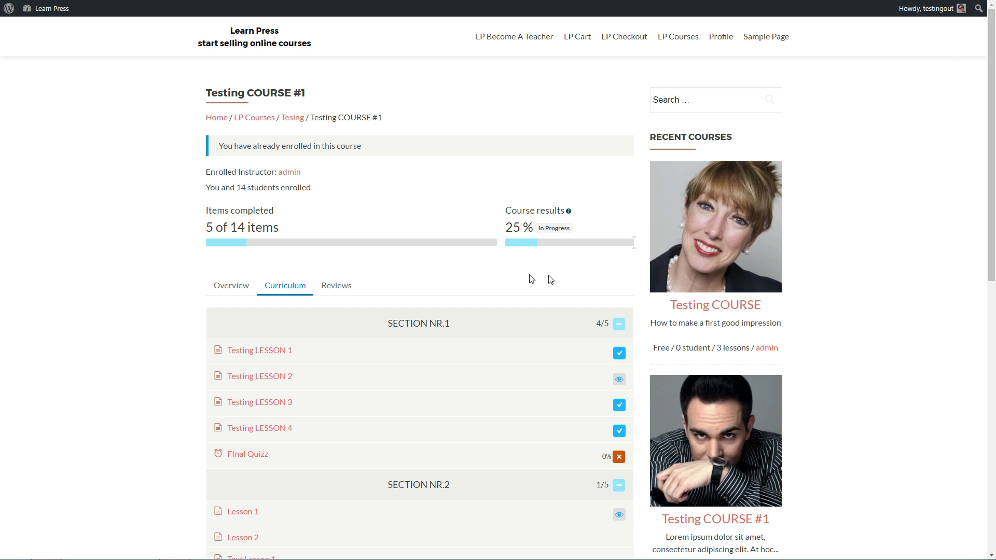
pyautogui.click(337, 284)
pyautogui.scroll(-3, 362, 305)
pyautogui.scroll(-2, 362, 305)
pyautogui.scroll(6, 362, 304)
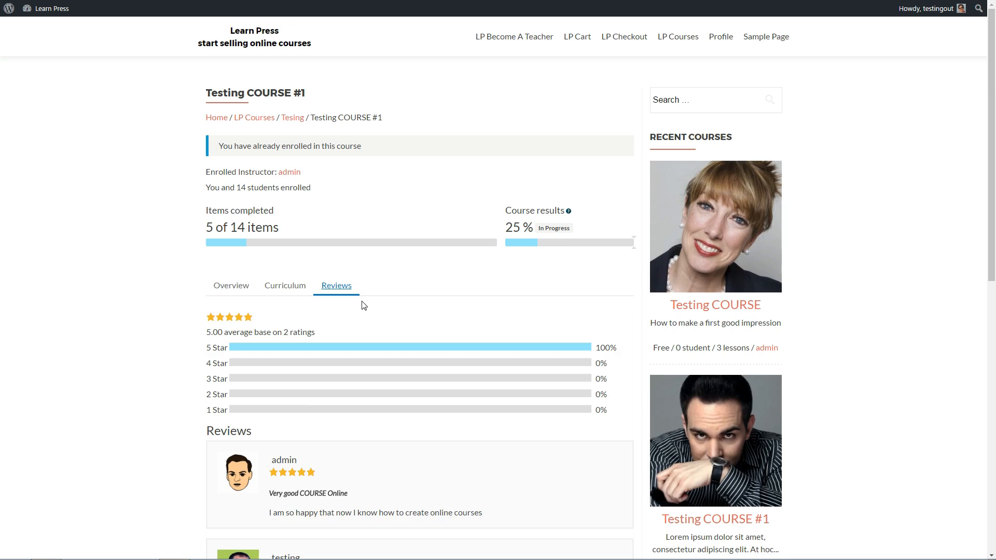
pyautogui.click(678, 37)
pyautogui.click(334, 247)
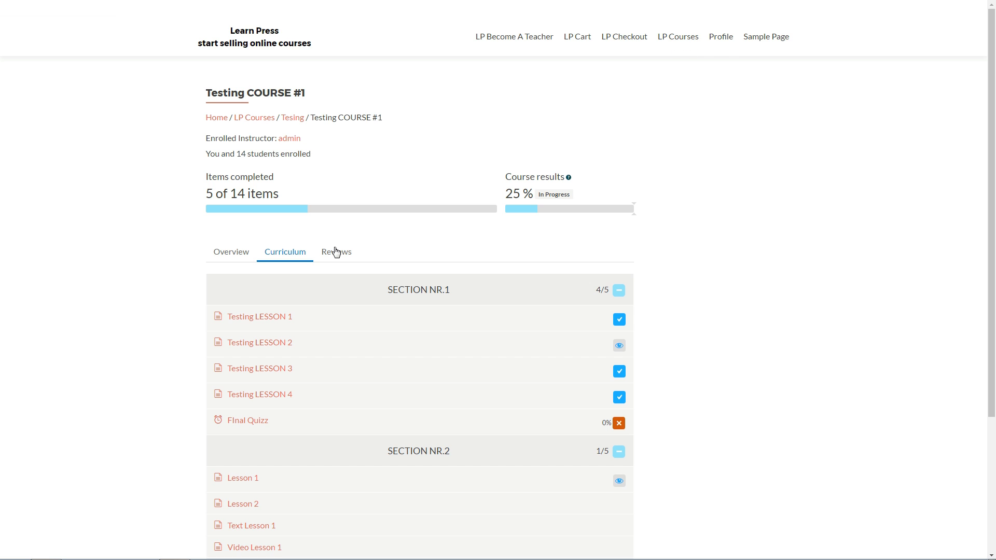
pyautogui.scroll(-6, 425, 276)
pyautogui.scroll(-1, 424, 275)
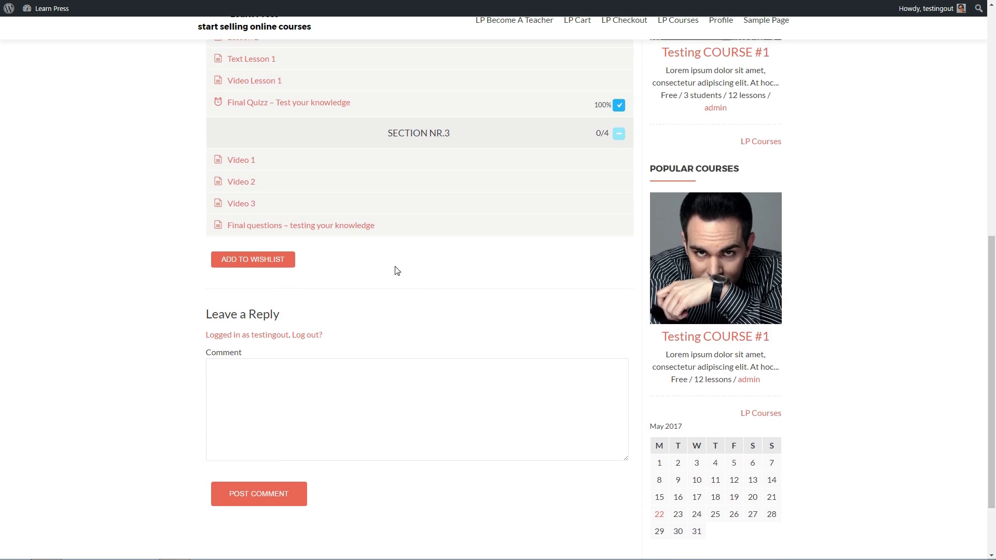
pyautogui.click(245, 260)
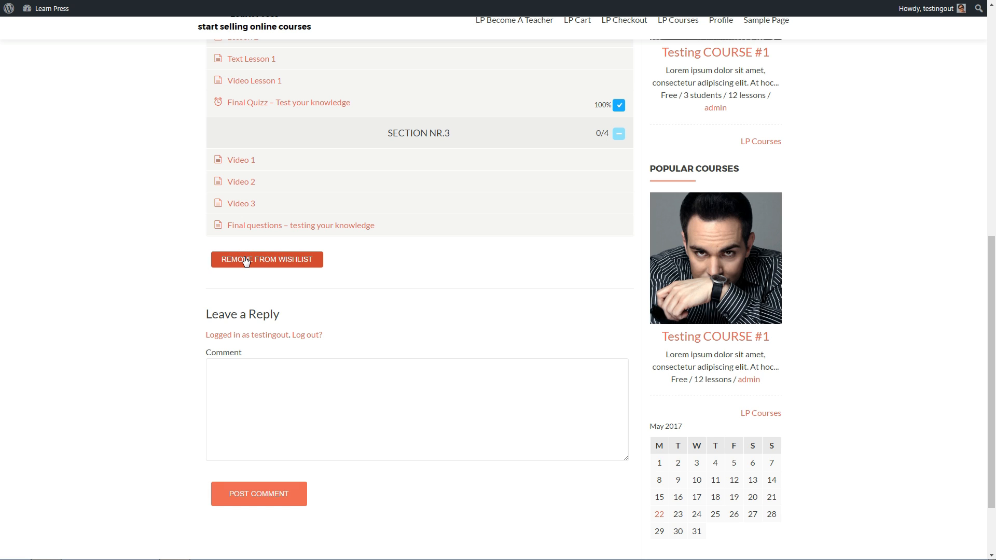
pyautogui.scroll(4, 347, 275)
pyautogui.scroll(4, 346, 276)
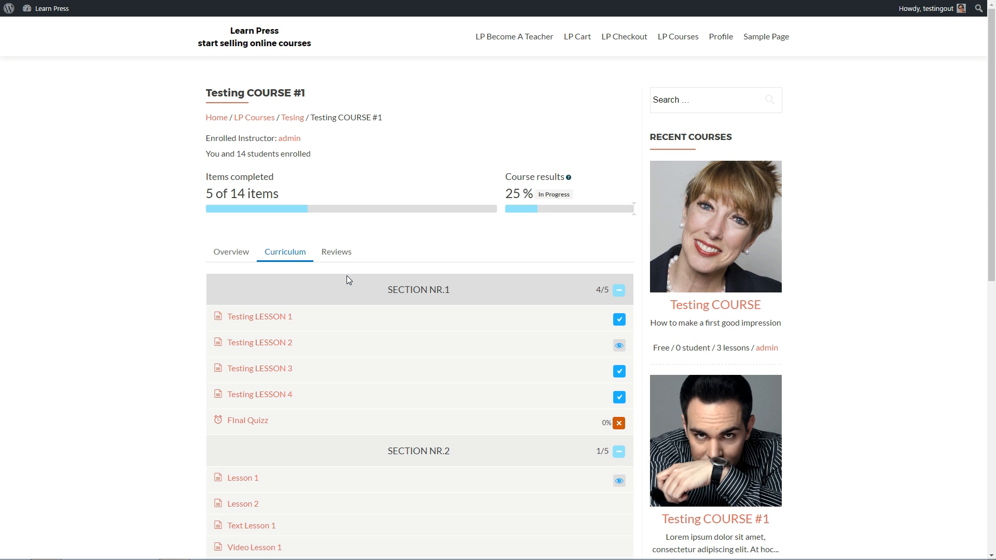
pyautogui.click(720, 37)
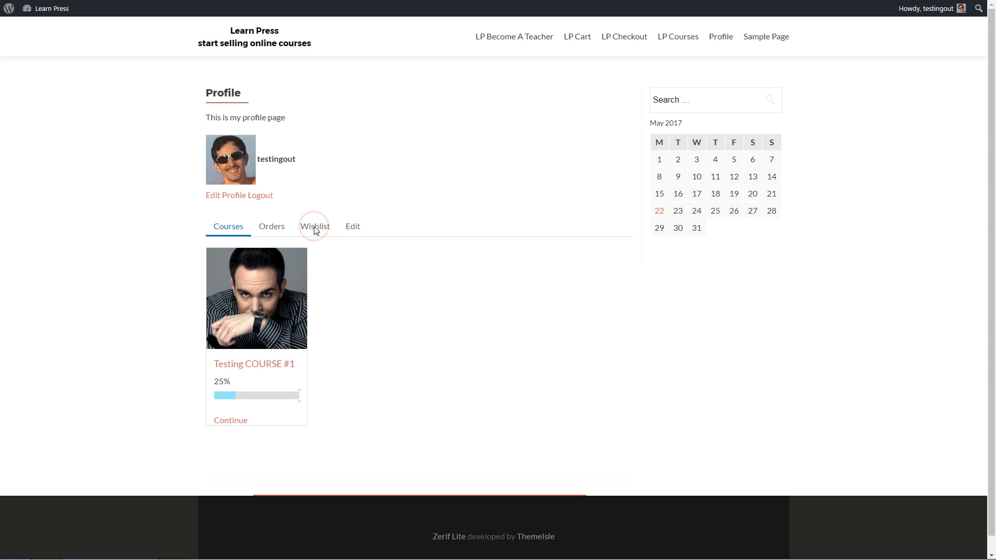
pyautogui.click(315, 227)
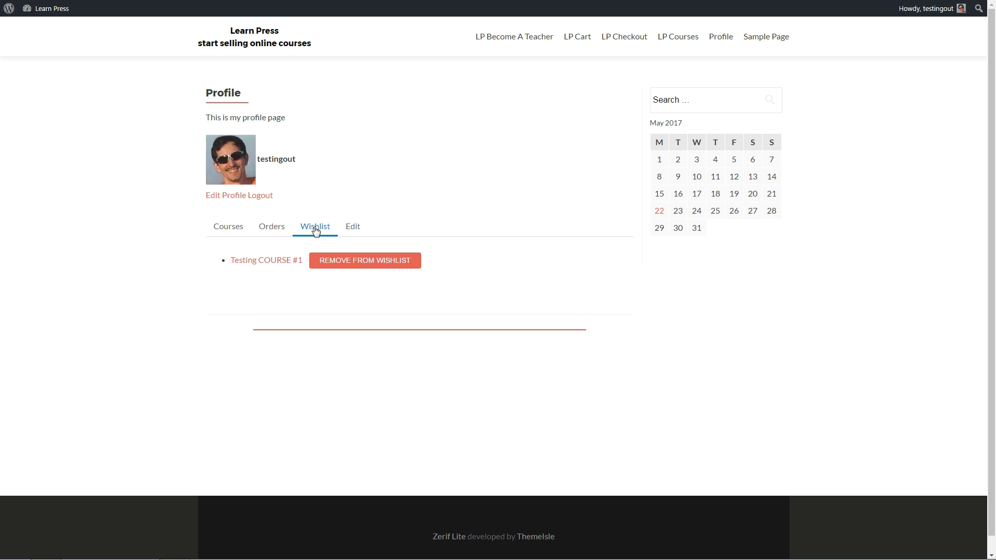
pyautogui.click(280, 265)
pyautogui.scroll(-10, 373, 306)
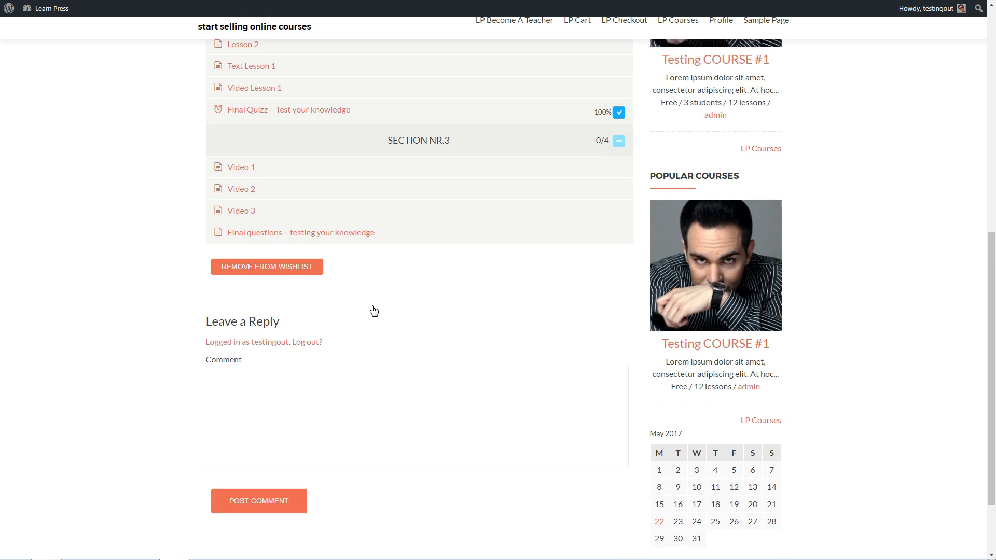
pyautogui.scroll(10, 368, 291)
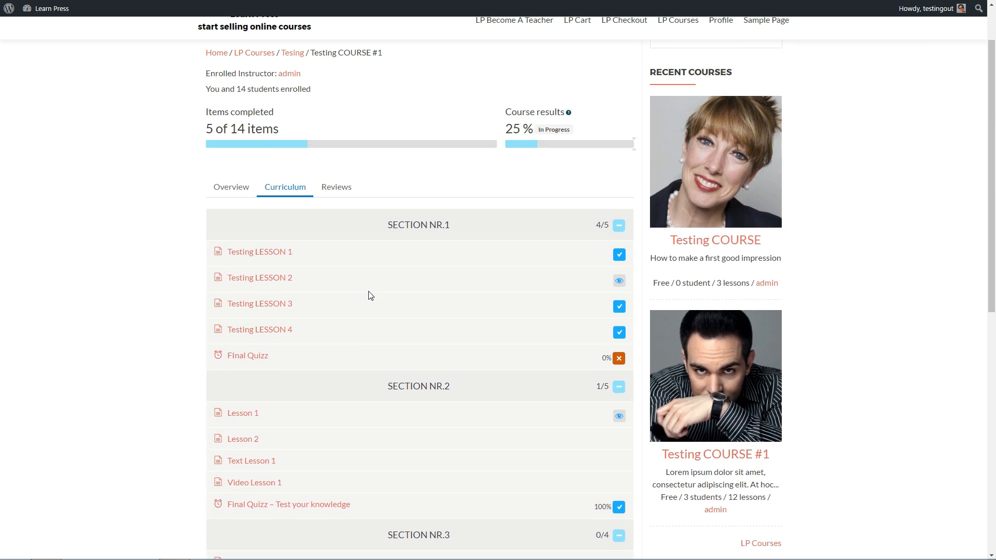